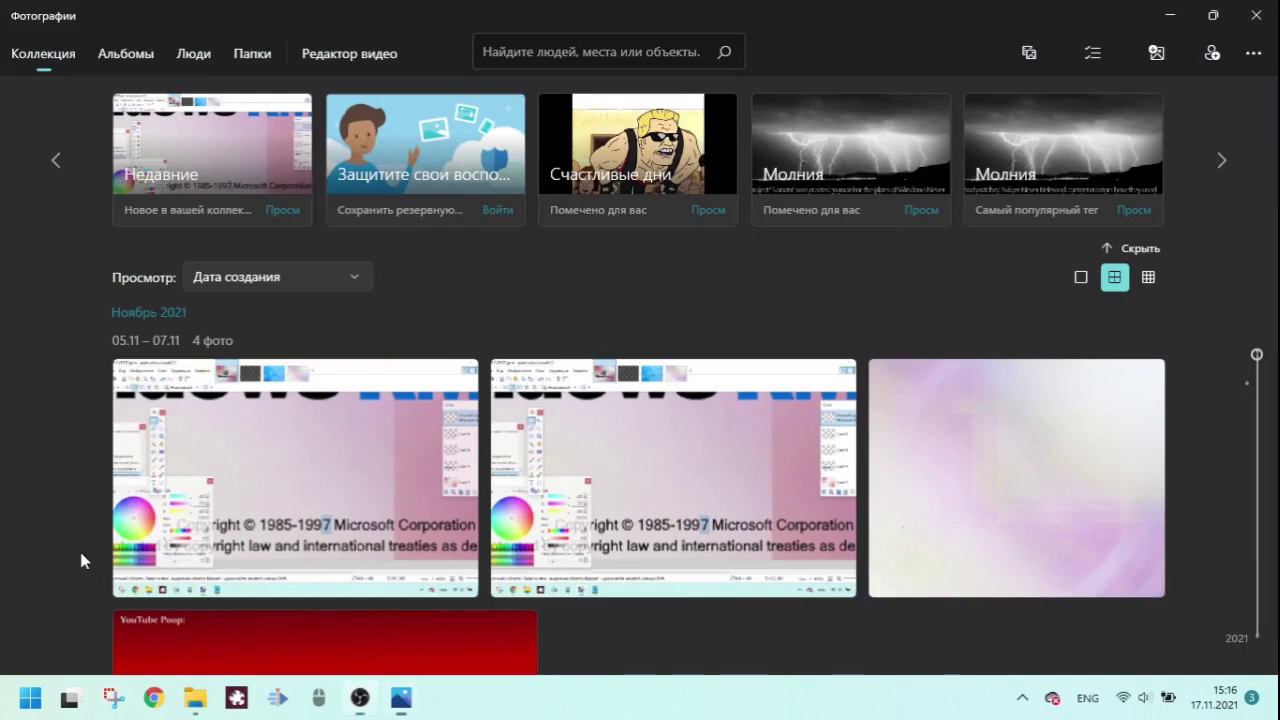
# - Browse the photo collection by creation date from November 2021 back through October and September 2021
pyautogui.scroll(-2, 80, 557)
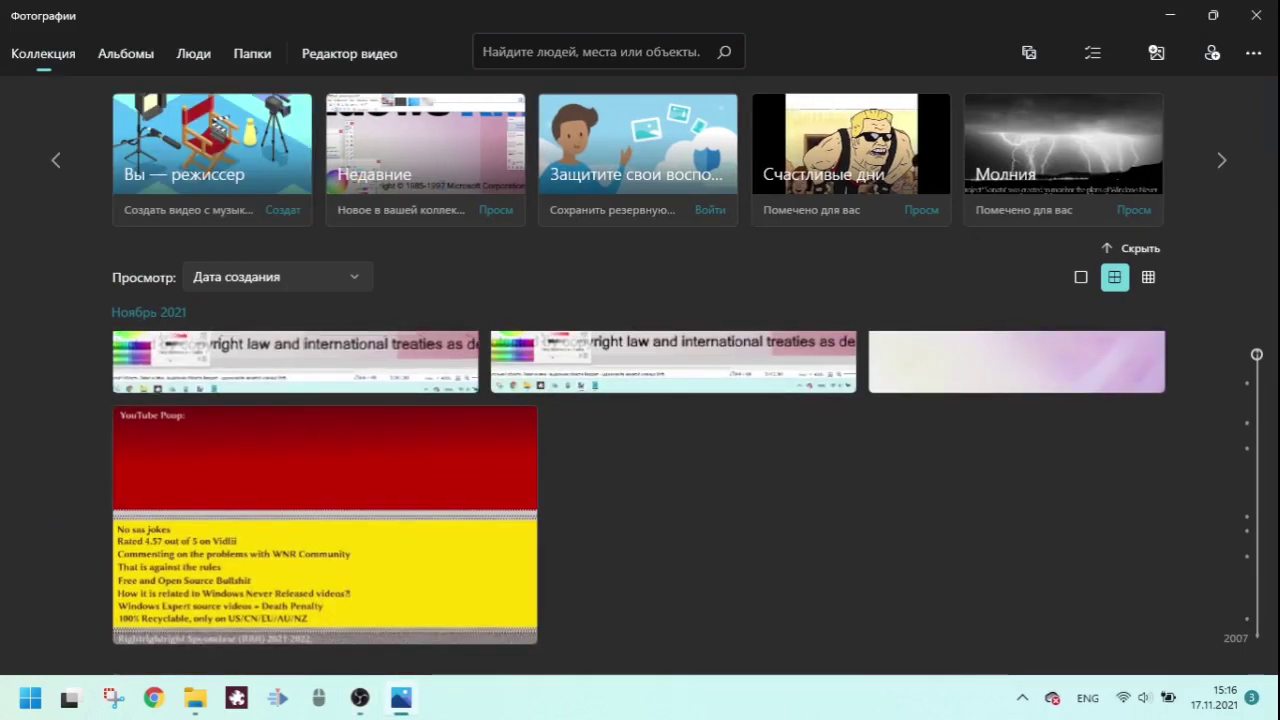
pyautogui.scroll(-3, 106, 394)
pyautogui.scroll(-2, 75, 580)
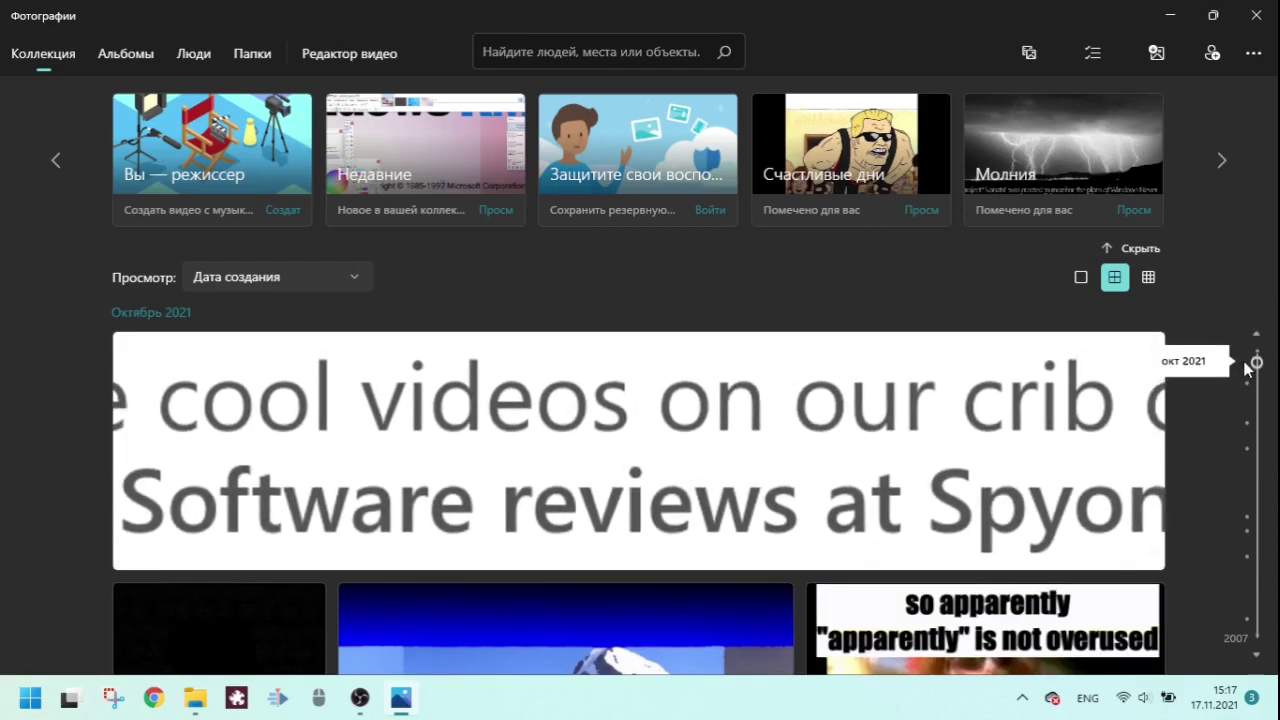
pyautogui.moveTo(1257, 372); pyautogui.dragTo(1256, 388)
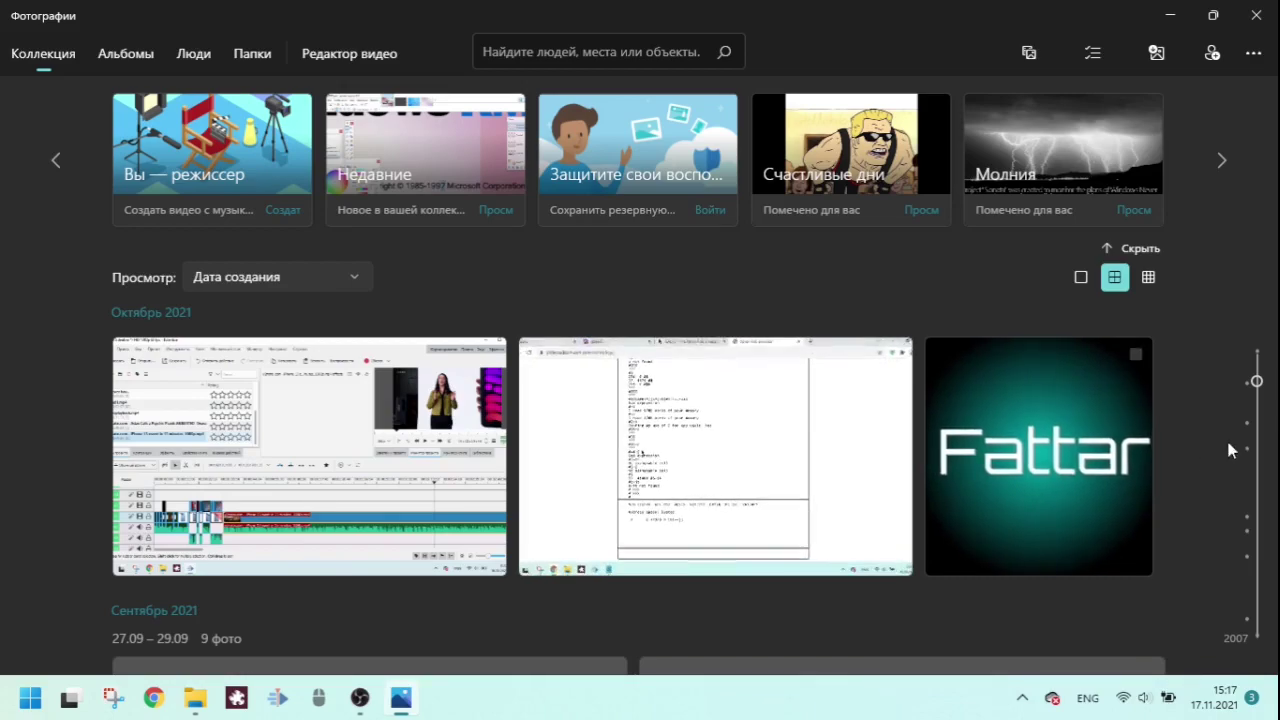
pyautogui.click(1258, 394)
pyautogui.moveTo(1258, 392); pyautogui.dragTo(1259, 414)
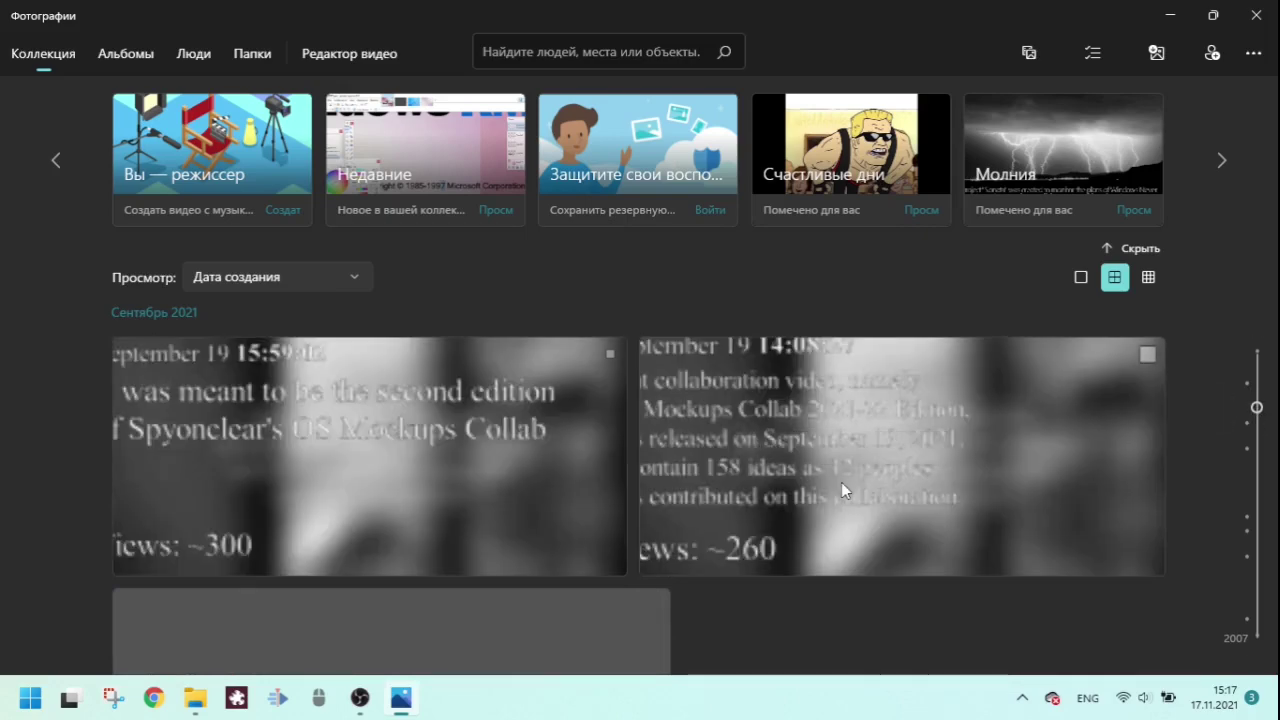
pyautogui.moveTo(1255, 426); pyautogui.dragTo(1257, 425)
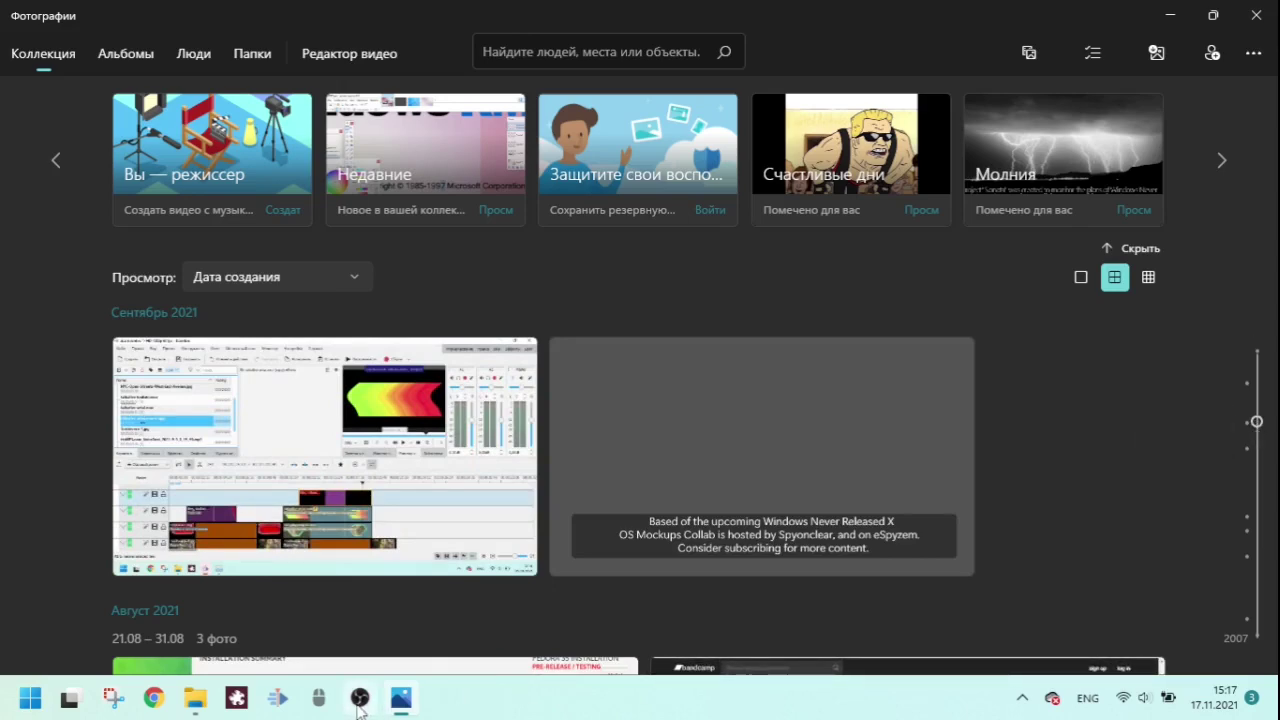
# - View the albums overview, then decline the People face-grouping feature and confirm turning it off
pyautogui.click(110, 57)
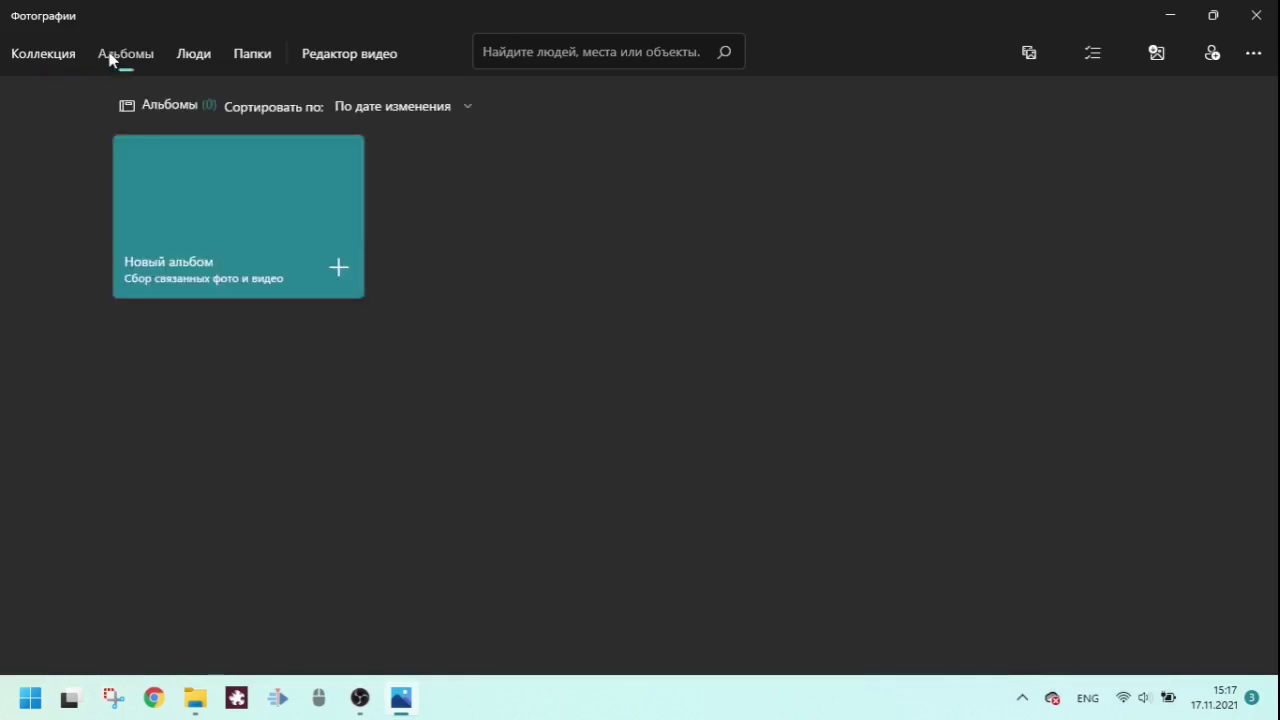
pyautogui.click(209, 57)
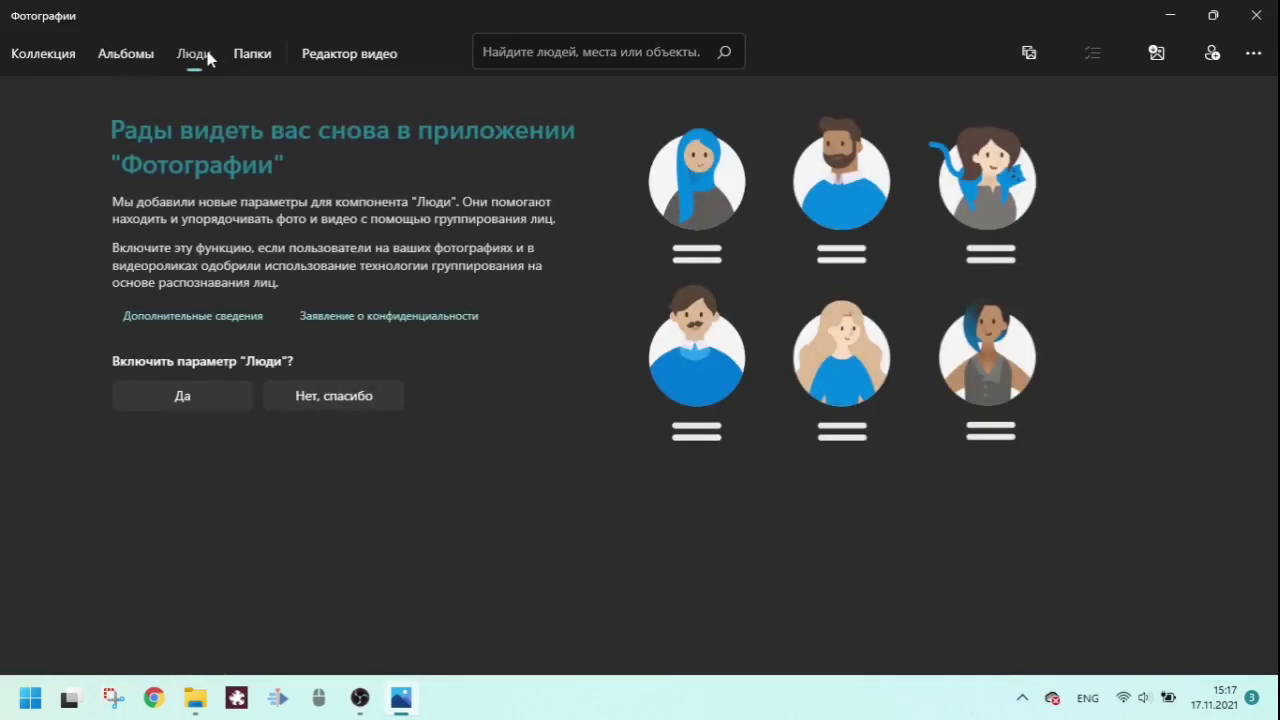
pyautogui.click(318, 398)
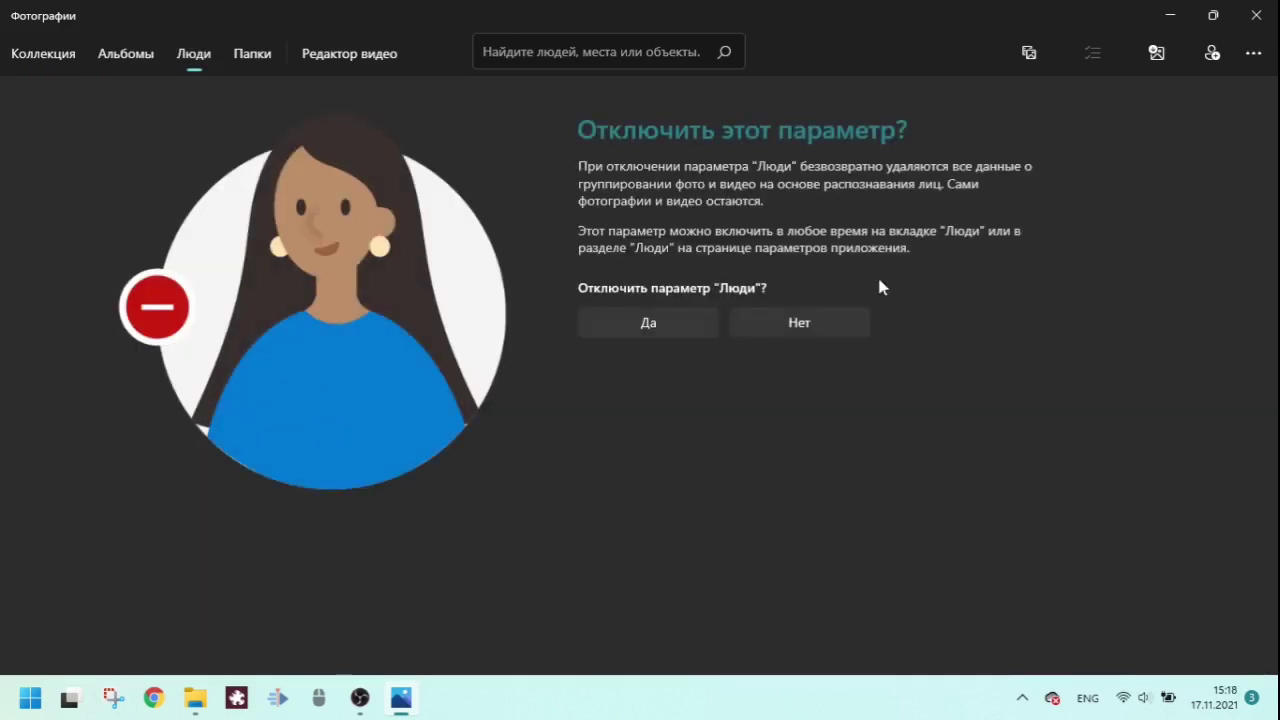
pyautogui.click(695, 325)
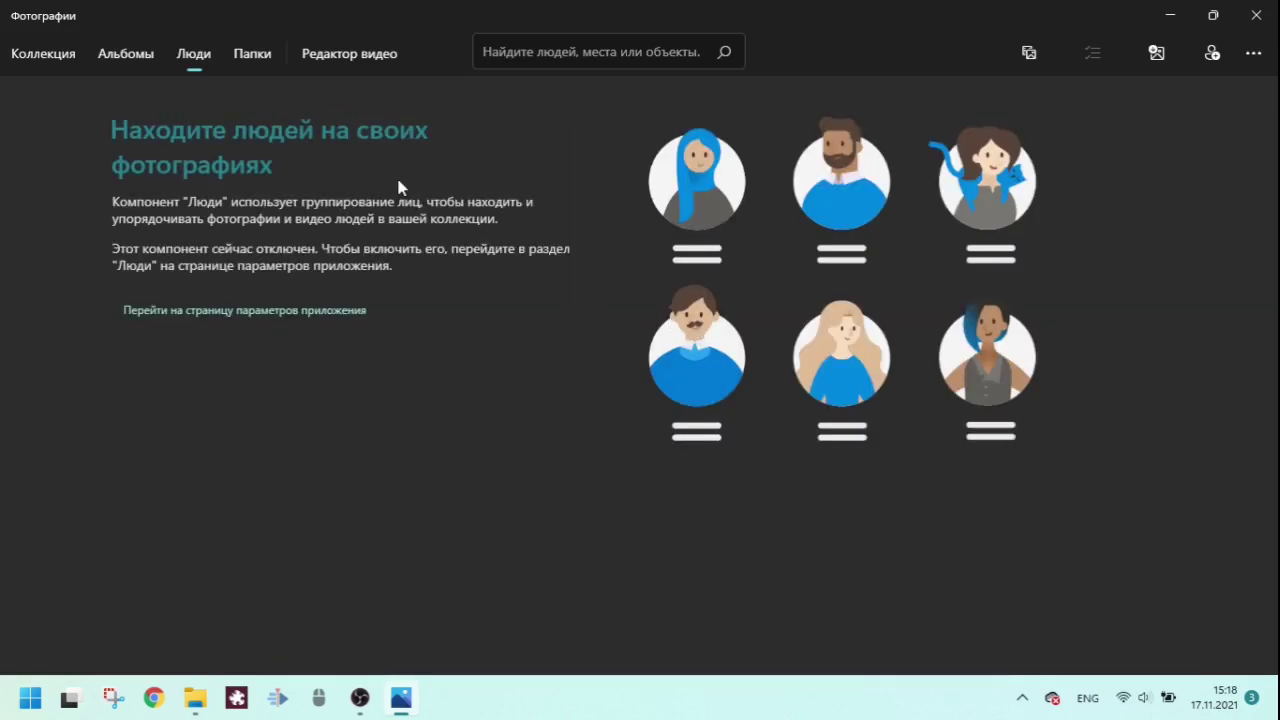
# - Look through the subfolders and pictures in the Изображения folder, then return to the folder overview
pyautogui.click(257, 63)
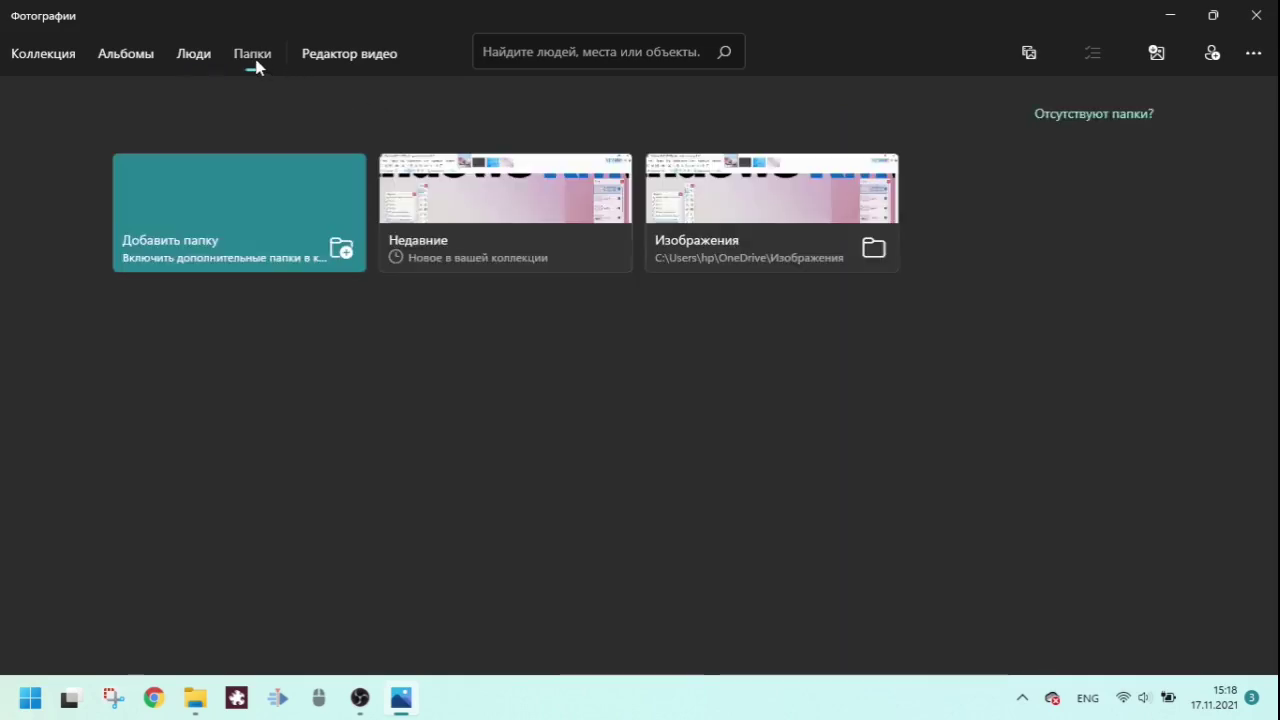
pyautogui.click(726, 208)
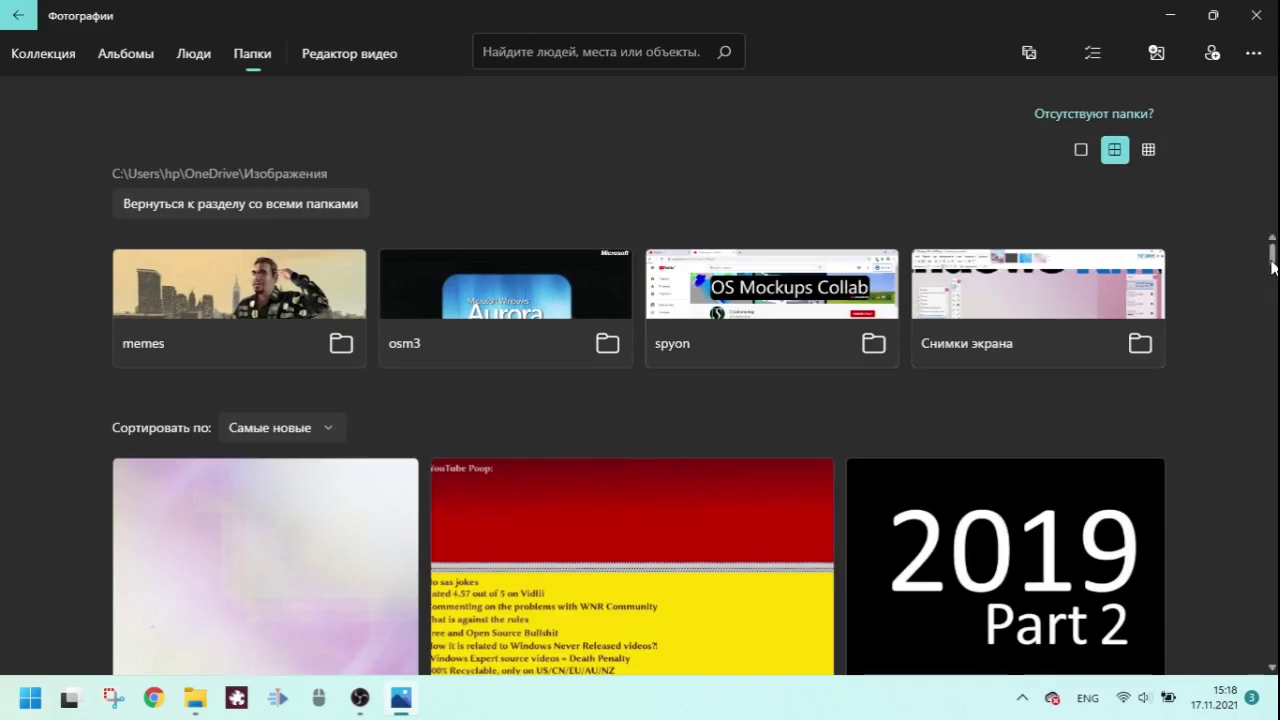
pyautogui.moveTo(1272, 248); pyautogui.dragTo(1273, 268)
pyautogui.scroll(-3, 1273, 268)
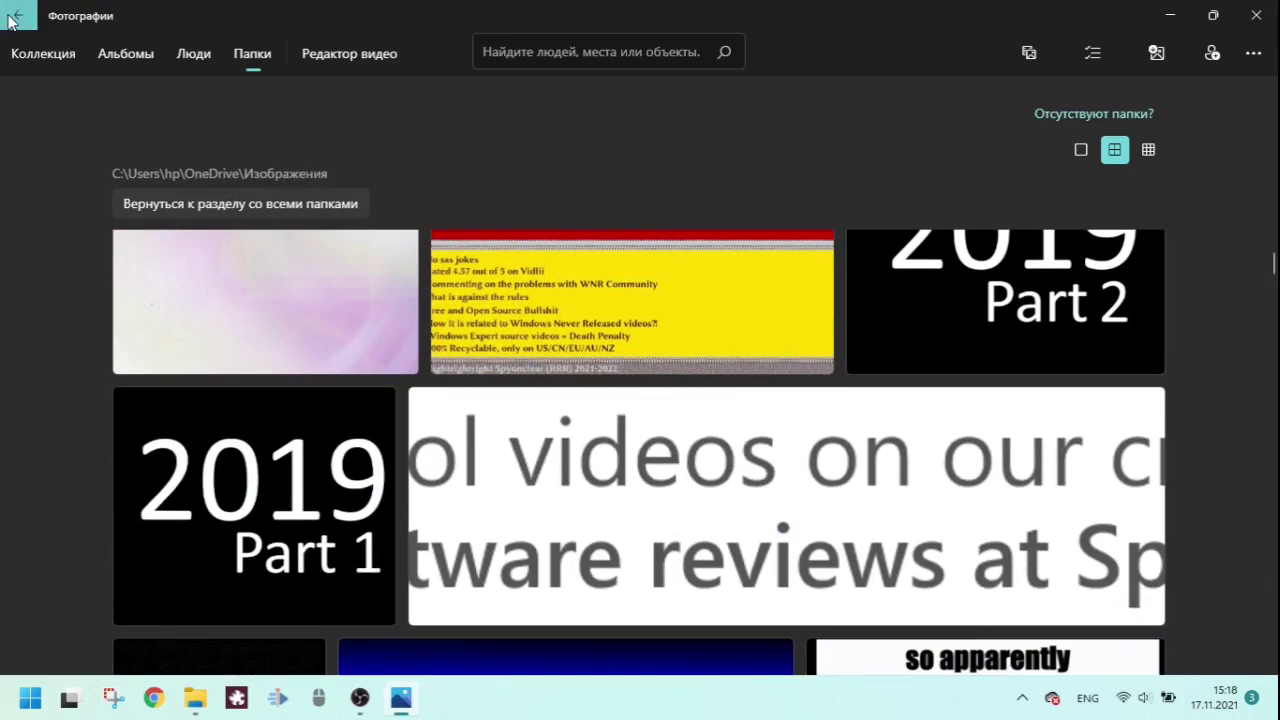
pyautogui.click(14, 18)
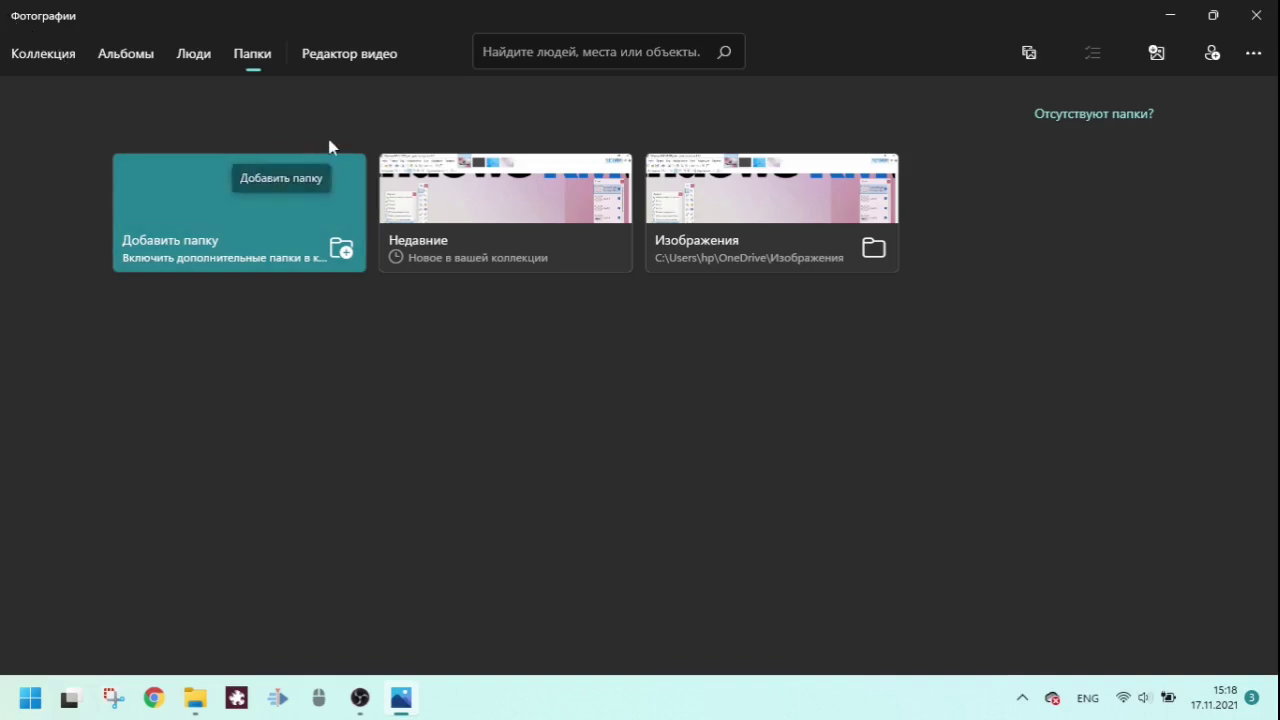
# - Create a new project in the video editor, open it and name it reina
pyautogui.click(321, 52)
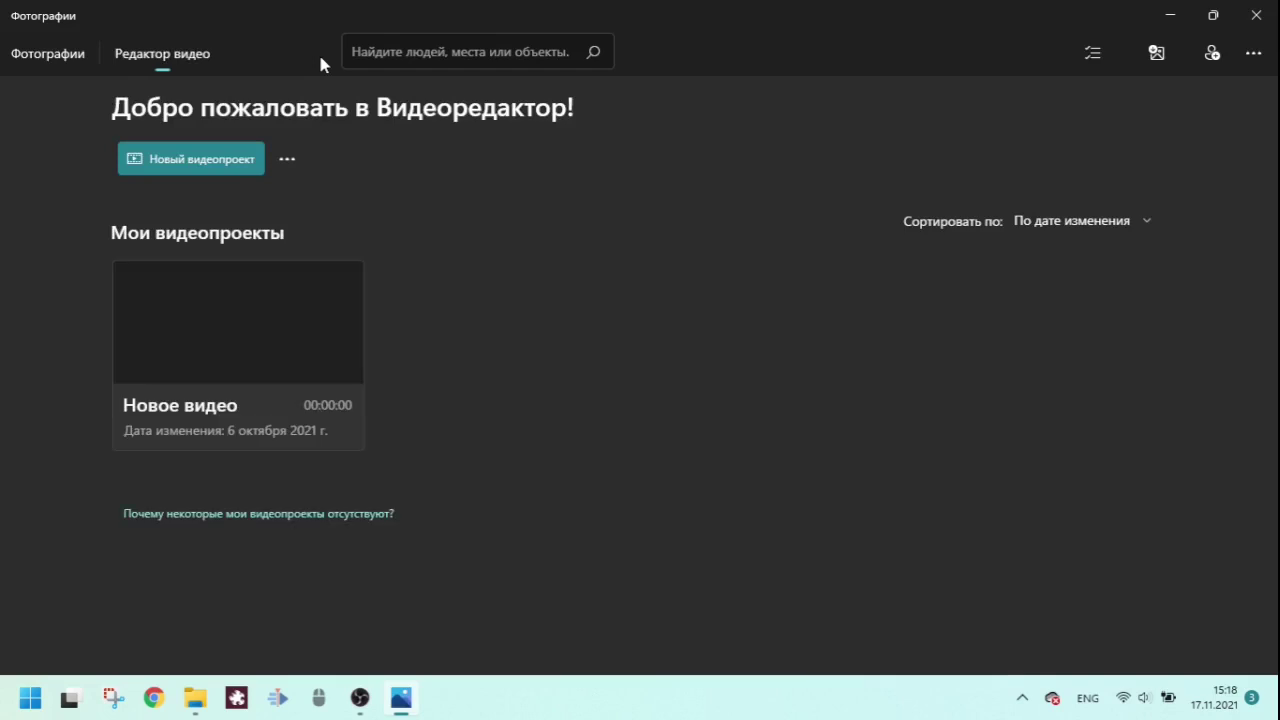
pyautogui.click(228, 170)
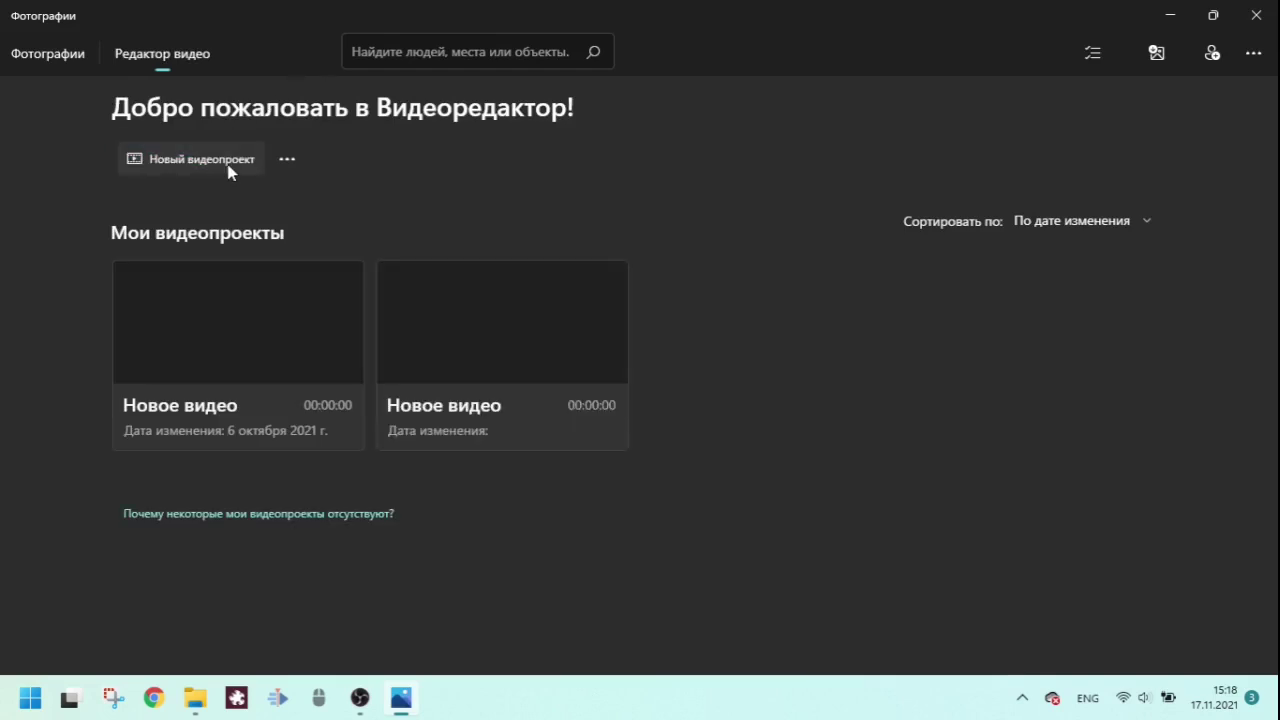
pyautogui.click(465, 408)
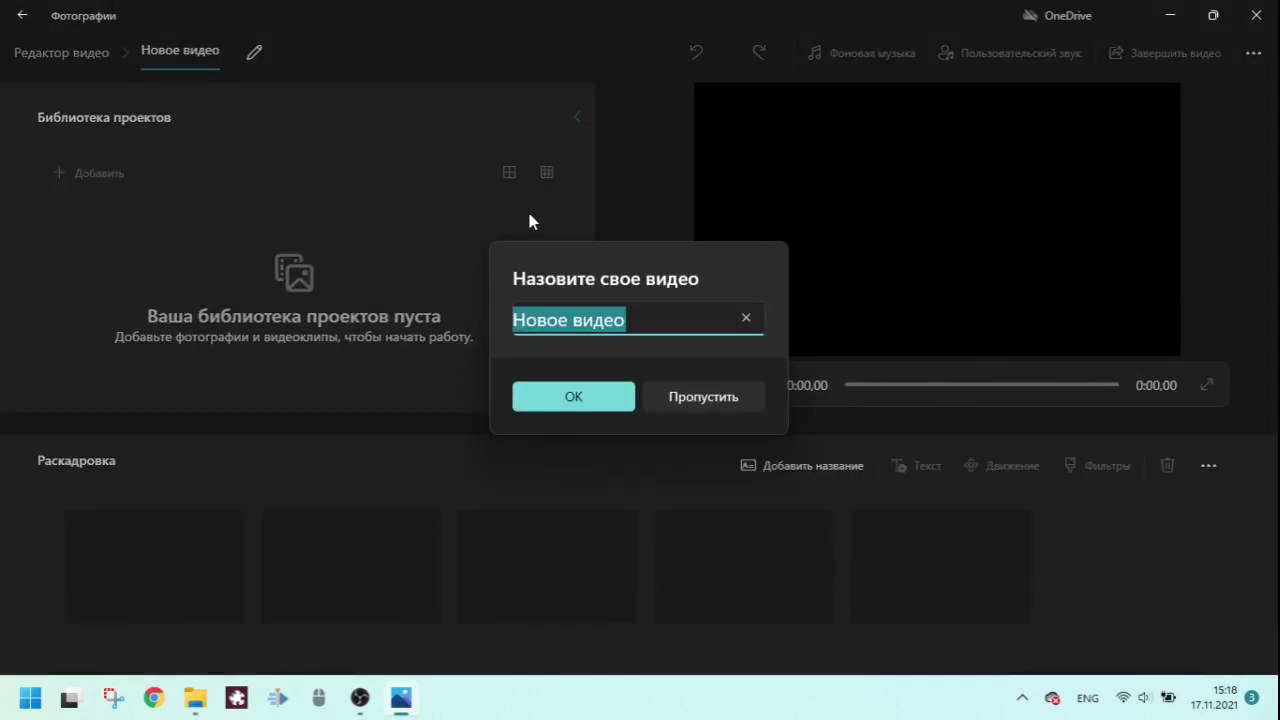
pyautogui.write('re')
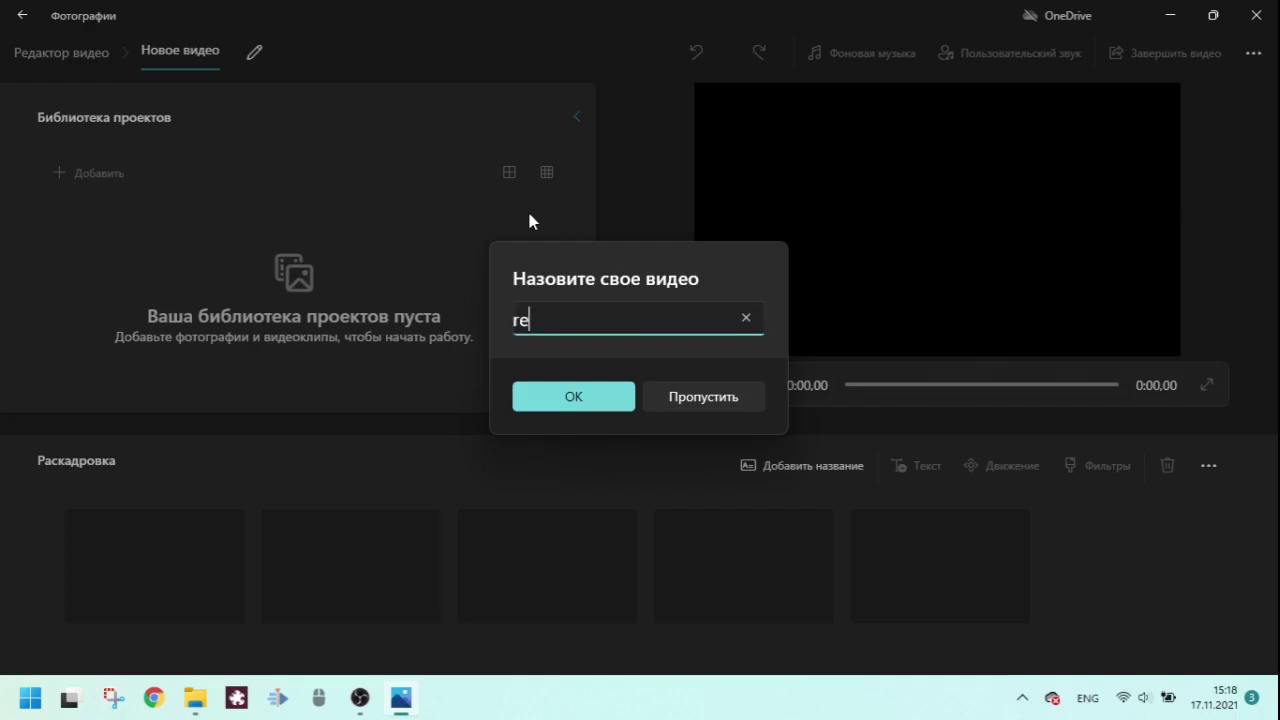
pyautogui.write('ina')
pyautogui.press('Return')
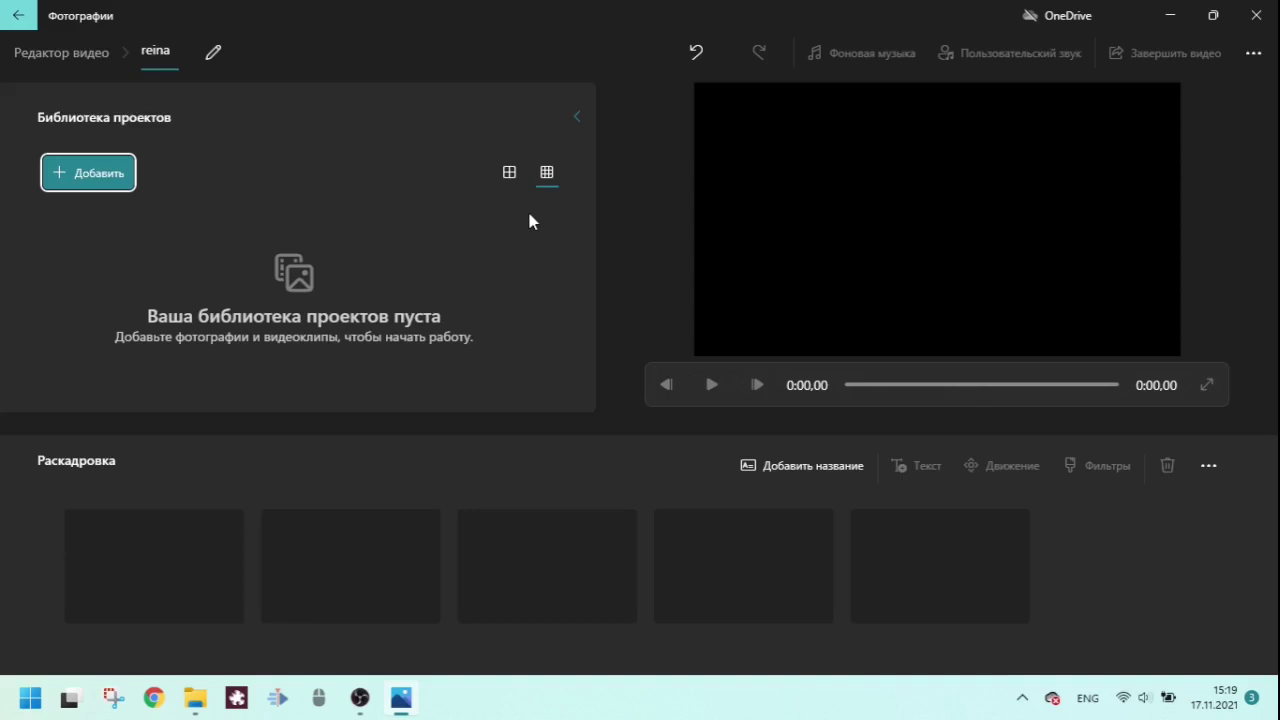
# - Add the X.Org logo image from this computer's Изображения folder to the project library
pyautogui.press('Return')
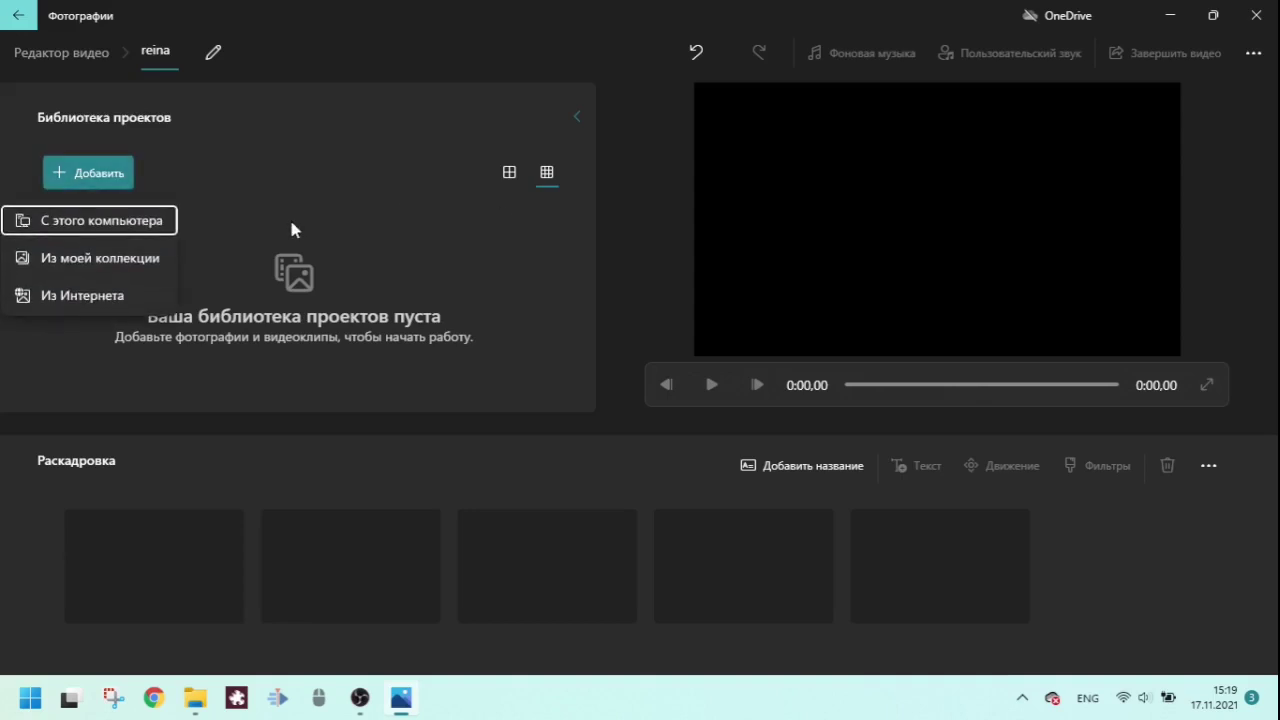
pyautogui.click(143, 221)
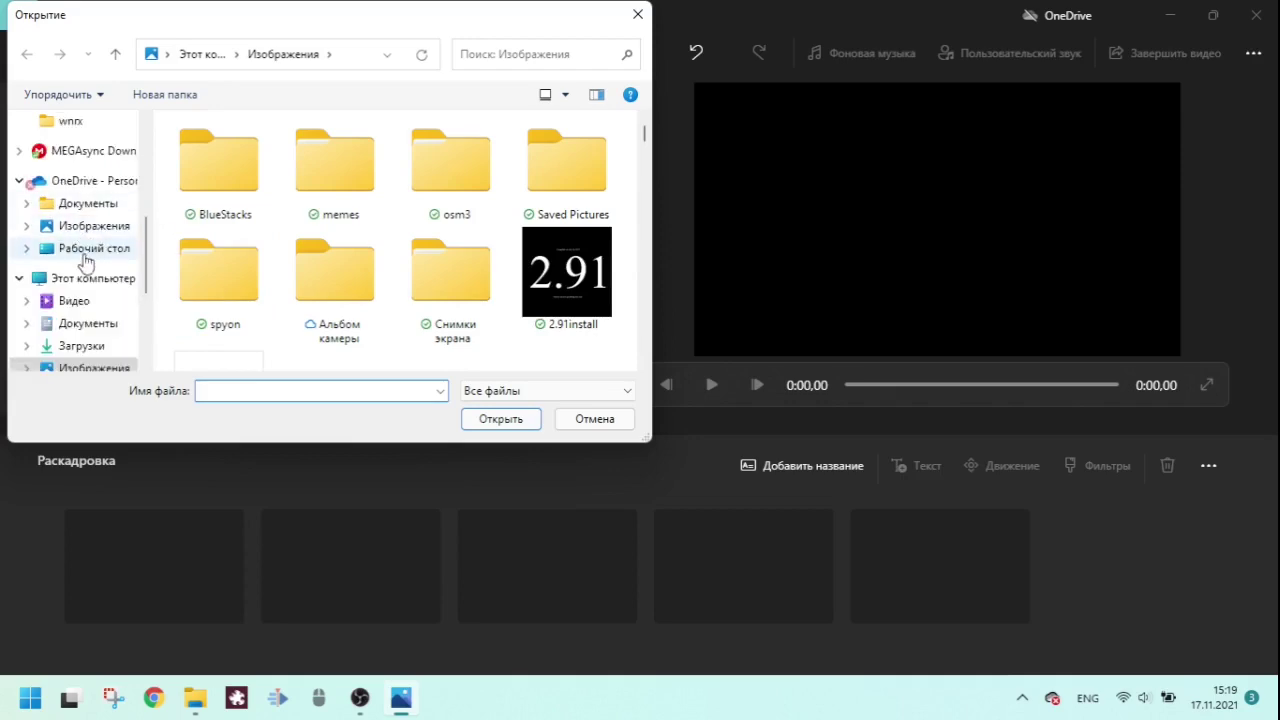
pyautogui.scroll(-3, 450, 260)
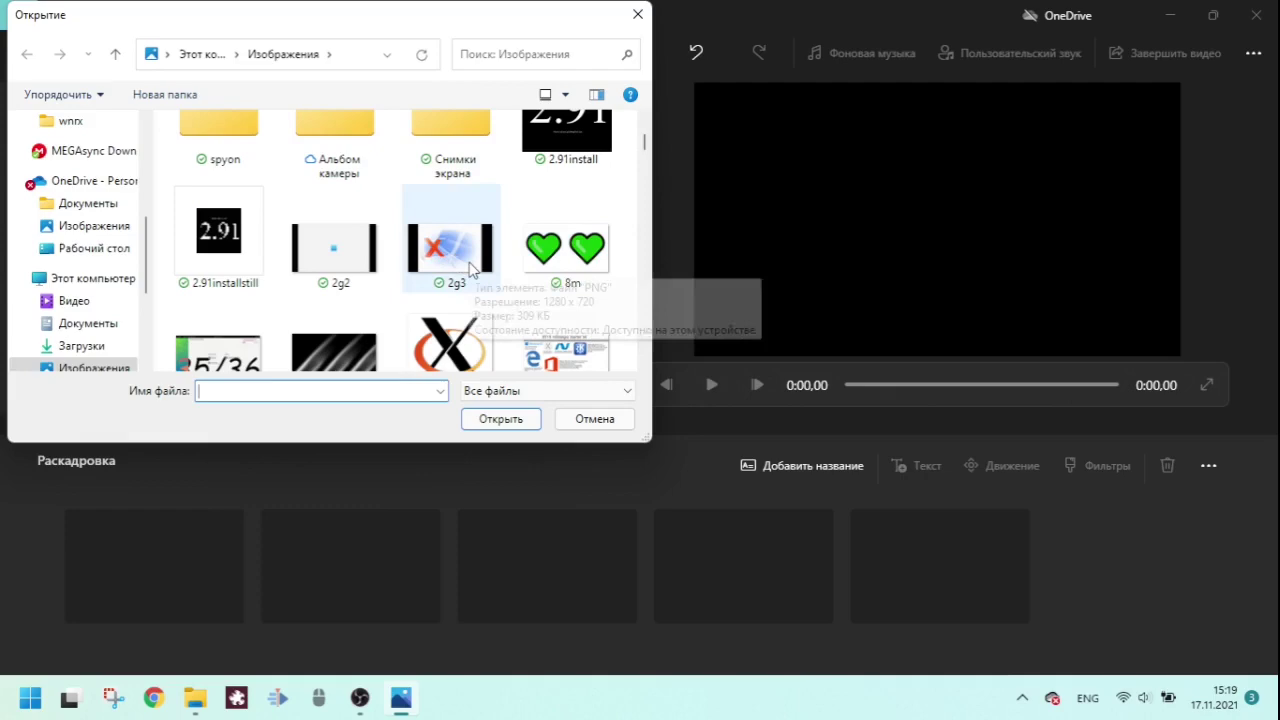
pyautogui.click(455, 345)
pyautogui.click(500, 420)
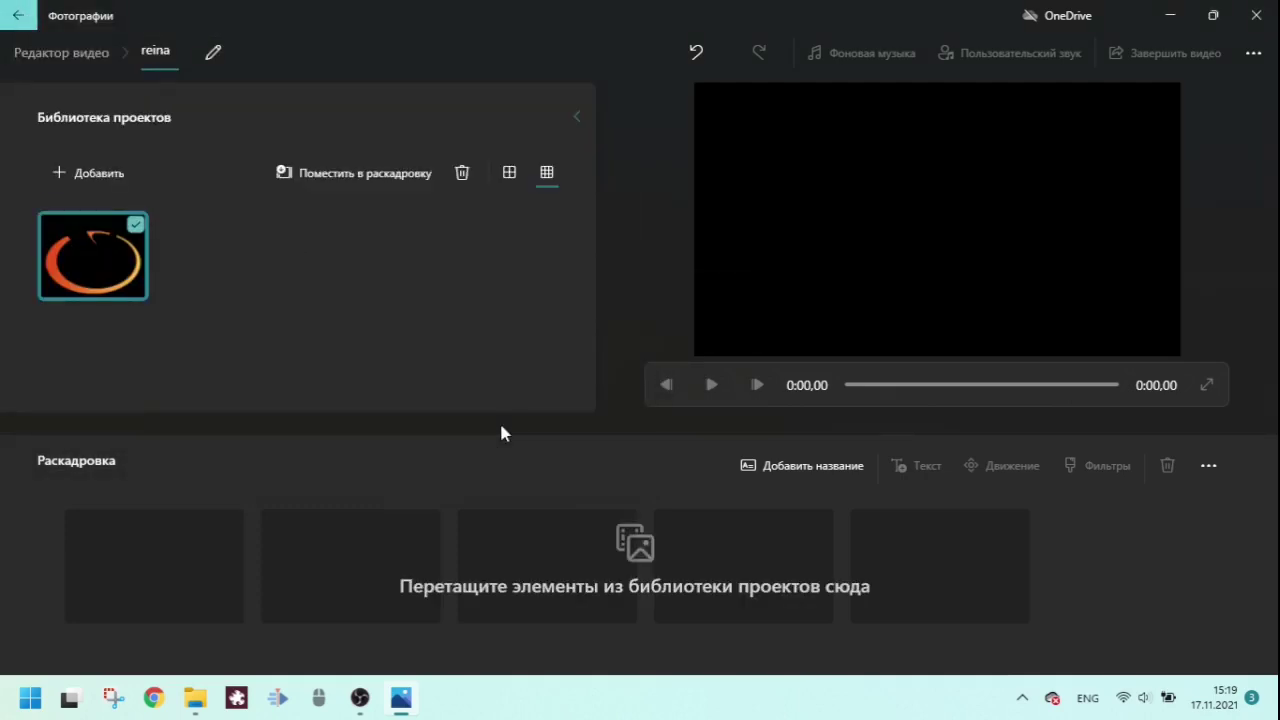
# - Place the X.Org logo image from the project library into the storyboard twice
pyautogui.moveTo(75, 282); pyautogui.dragTo(134, 591)
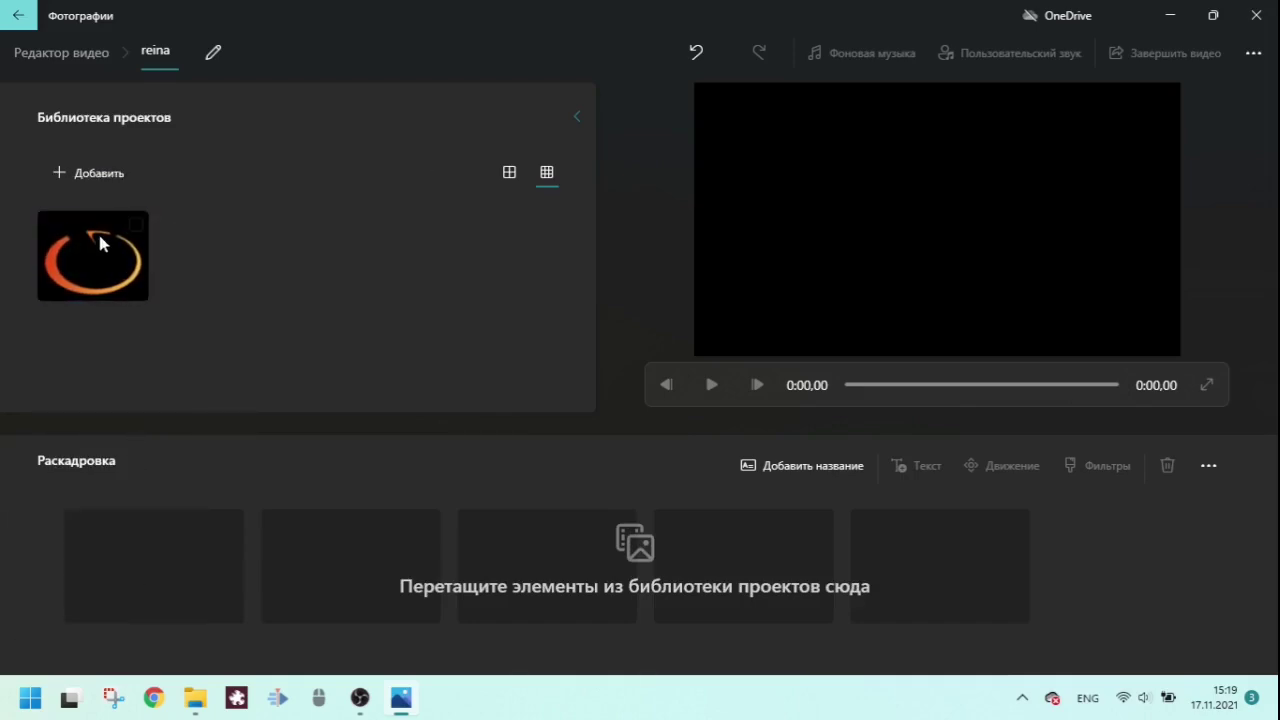
pyautogui.moveTo(86, 256); pyautogui.dragTo(378, 578)
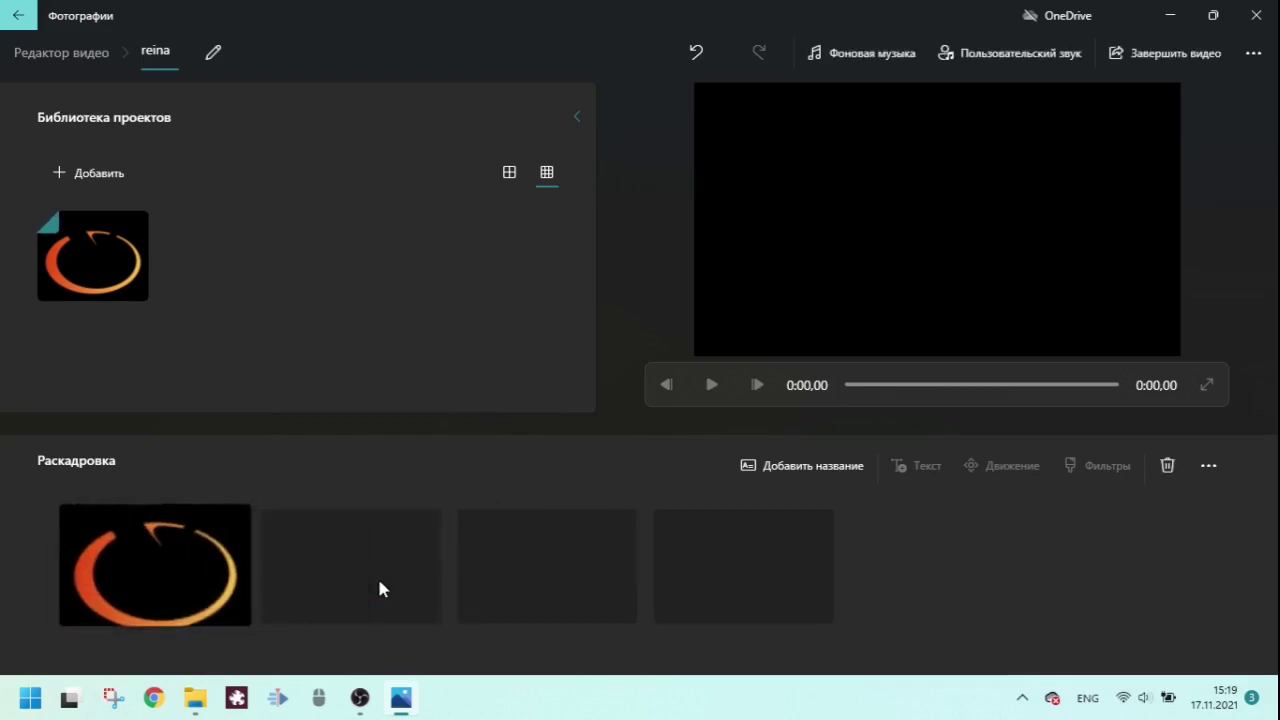
pyautogui.moveTo(110, 270); pyautogui.dragTo(387, 575)
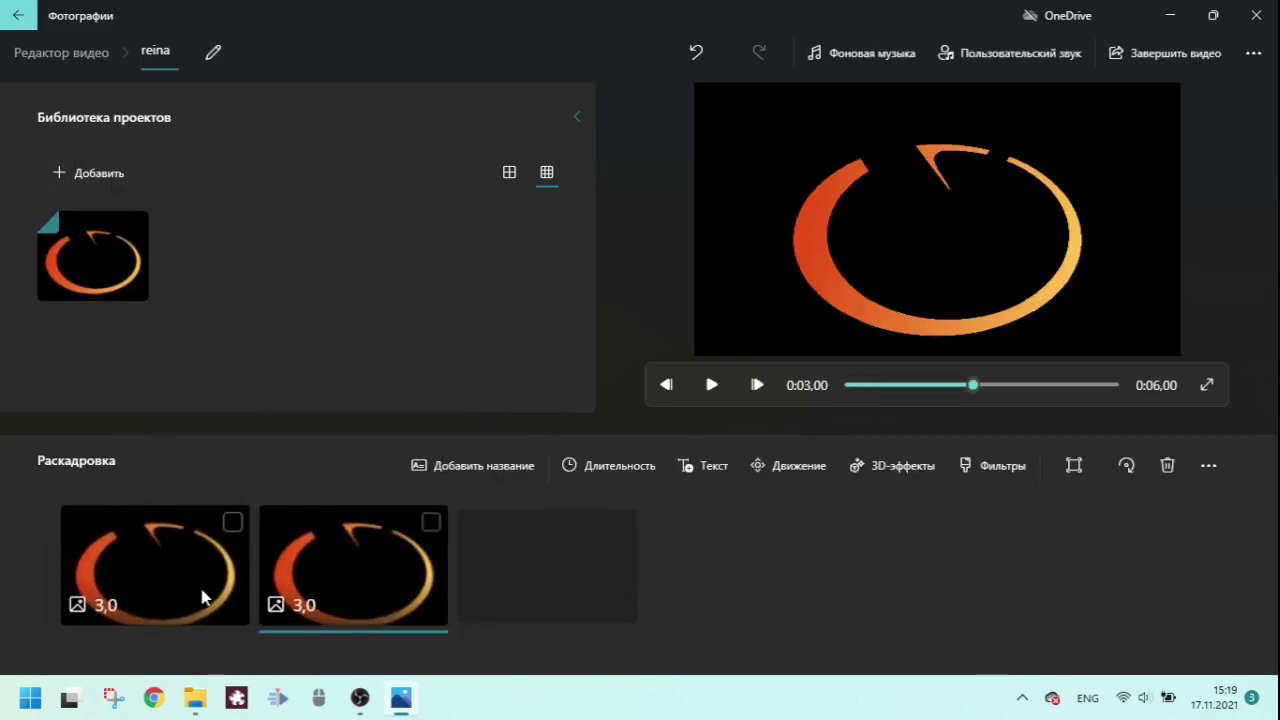
# - Set the display duration of the second storyboard clip to 42424 seconds
pyautogui.click(299, 608)
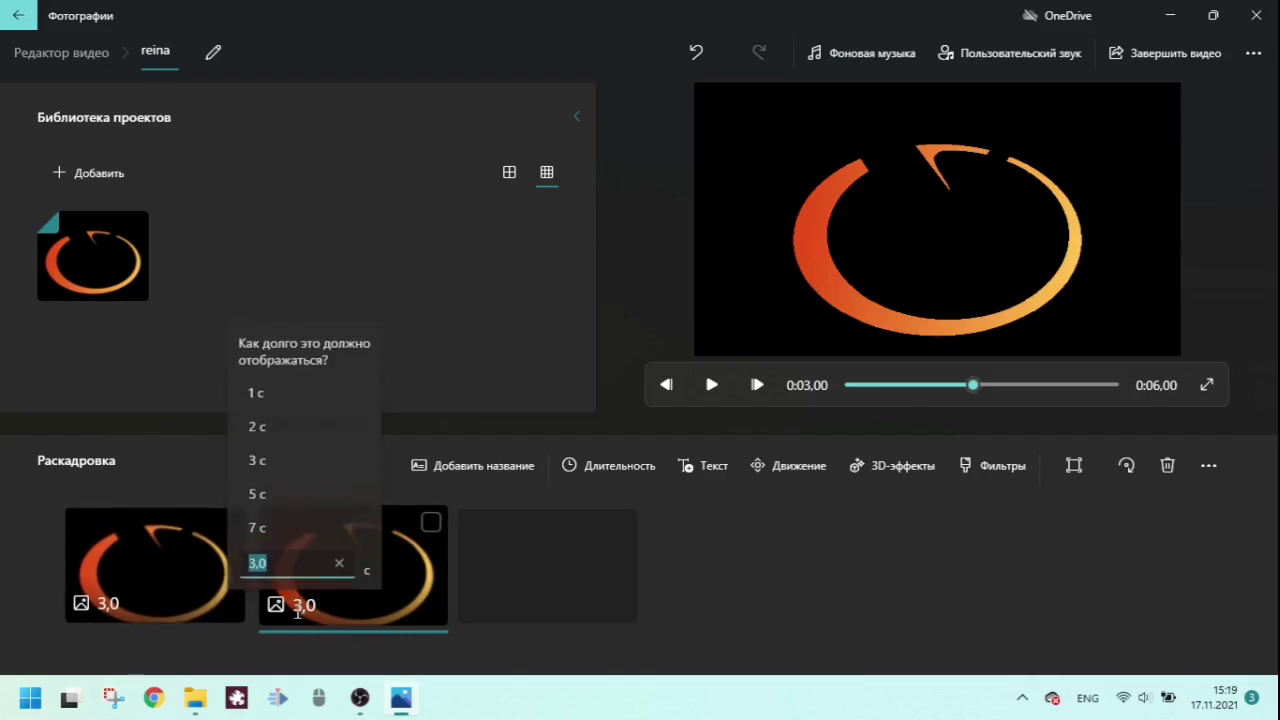
pyautogui.write('42424')
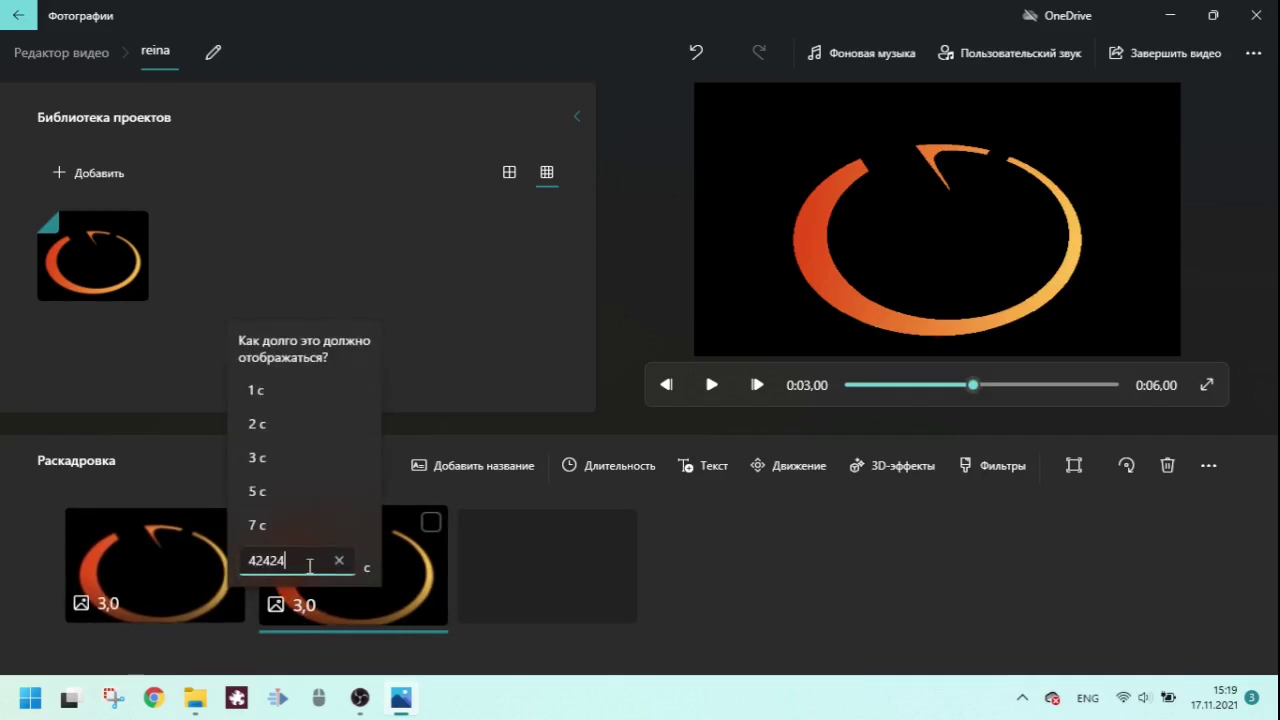
pyautogui.press('Return')
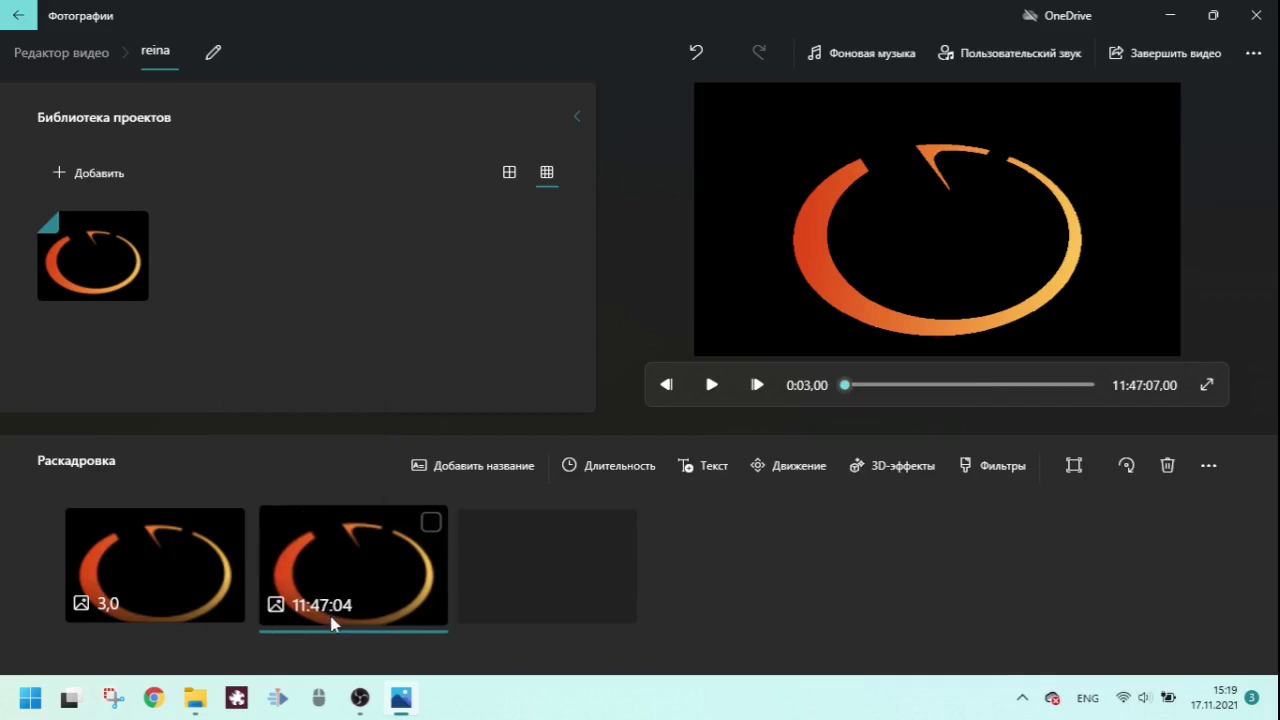
# - Change the second storyboard clip's display duration to 95895 seconds
pyautogui.click(328, 610)
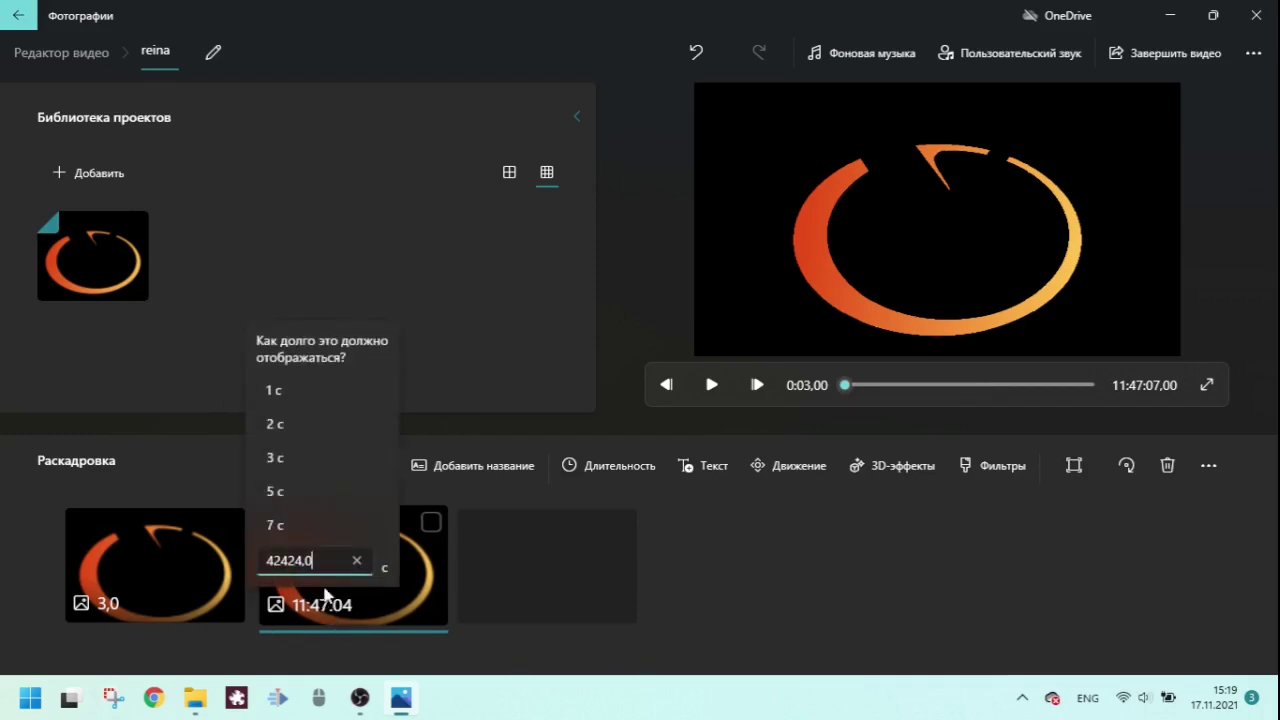
pyautogui.press('BackSpace')
pyautogui.press('BackSpace')
pyautogui.press('BackSpace')
pyautogui.press('BackSpace')
pyautogui.press('BackSpace')
pyautogui.press('BackSpace')
pyautogui.press('BackSpace')
pyautogui.write('95895')
pyautogui.press('Return')
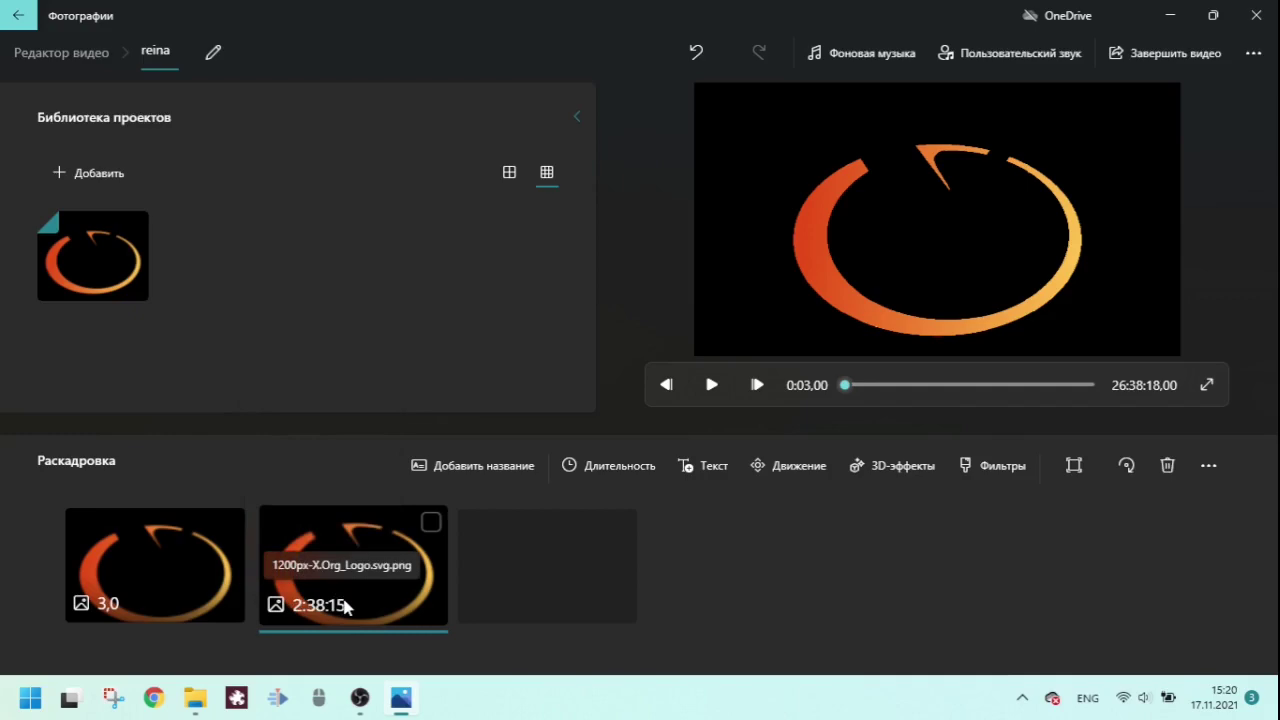
# - Set the second storyboard clip's duration to 4 seconds
pyautogui.click(345, 605)
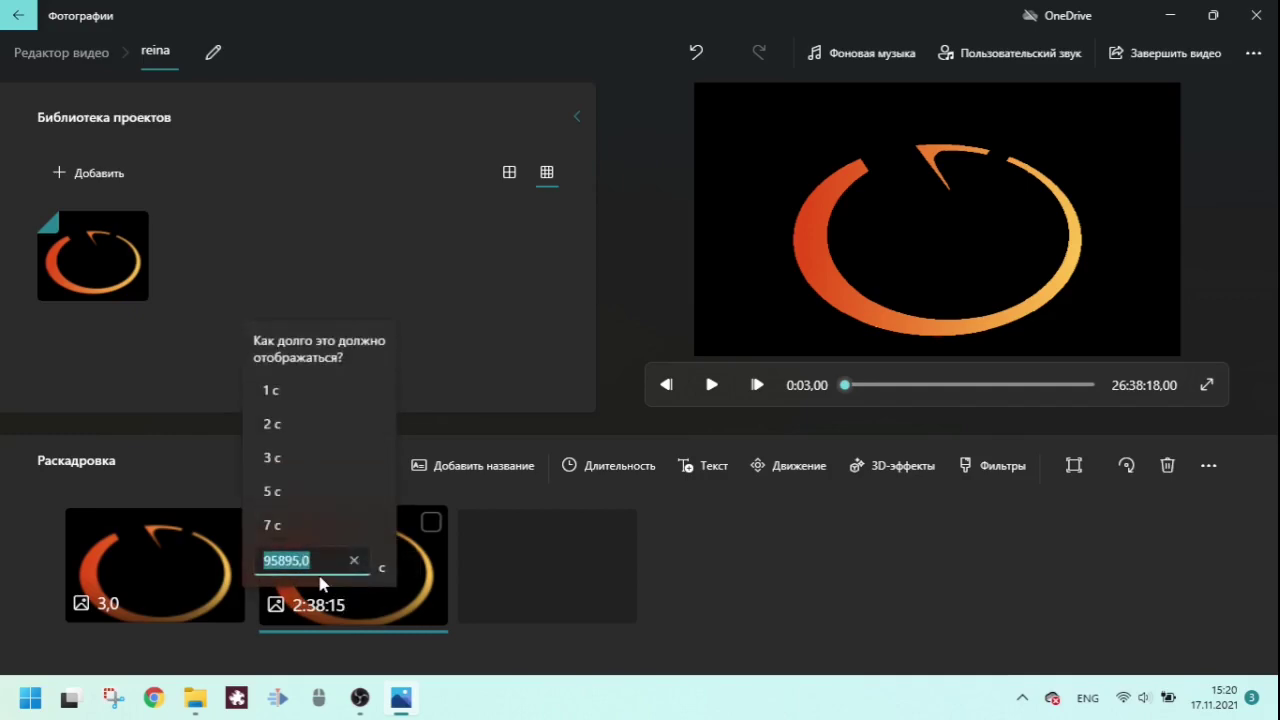
pyautogui.write('4')
pyautogui.press('Return')
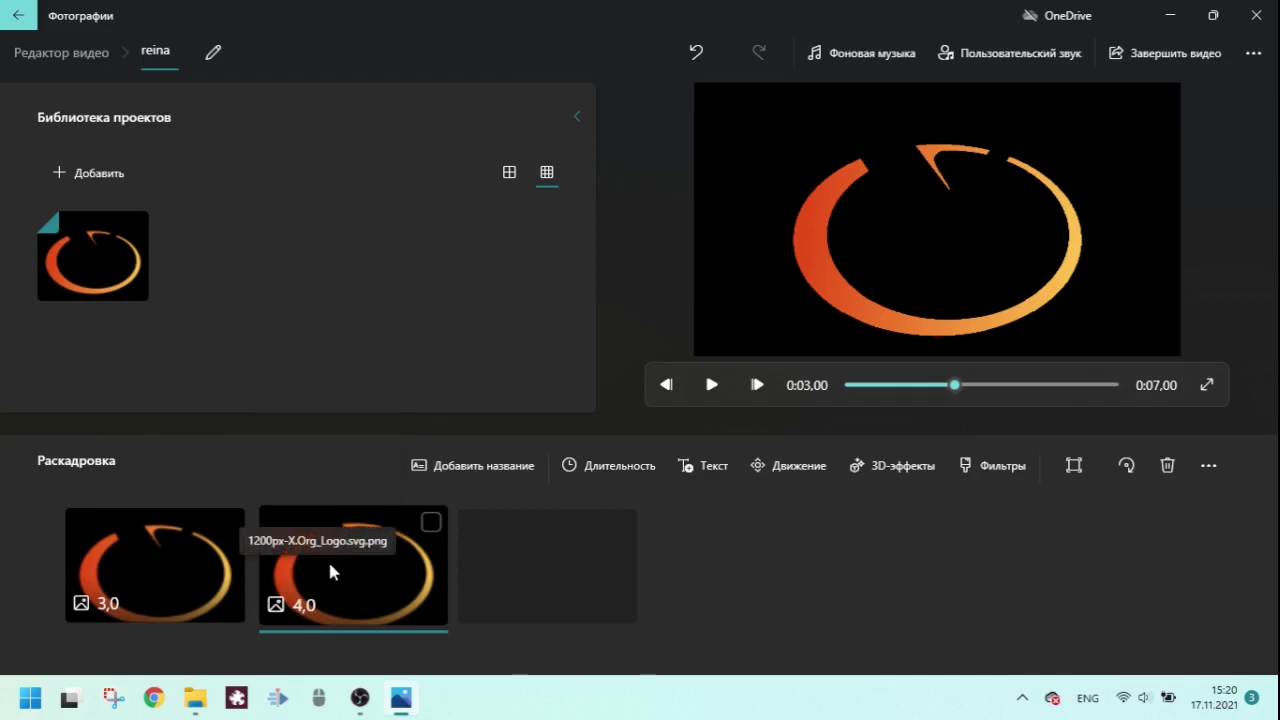
pyautogui.click(185, 588)
pyautogui.click(290, 600)
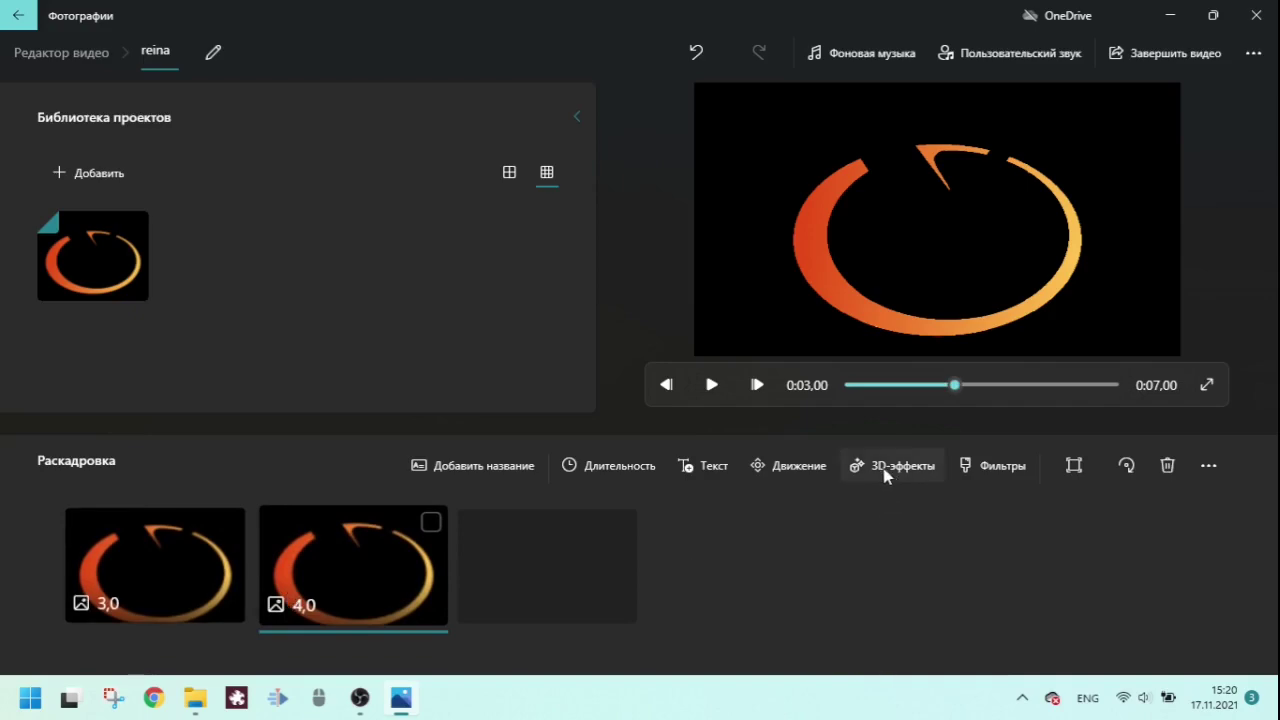
pyautogui.click(883, 472)
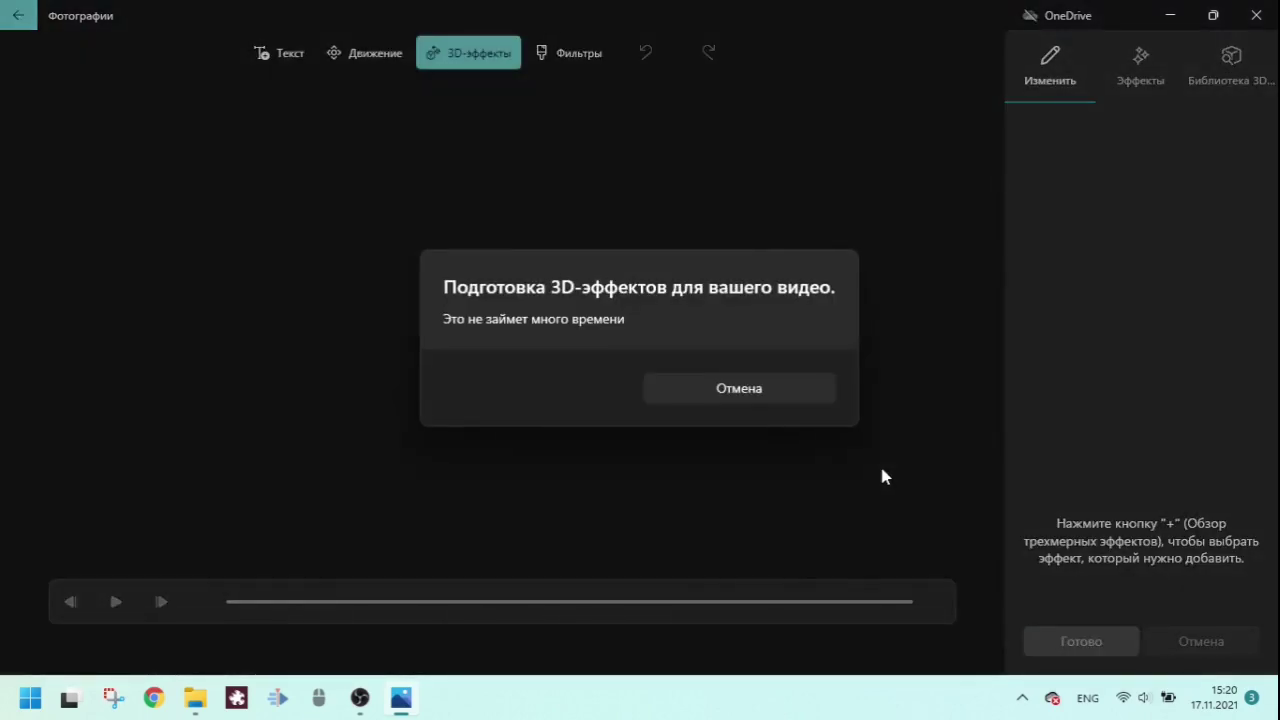
pyautogui.click(737, 392)
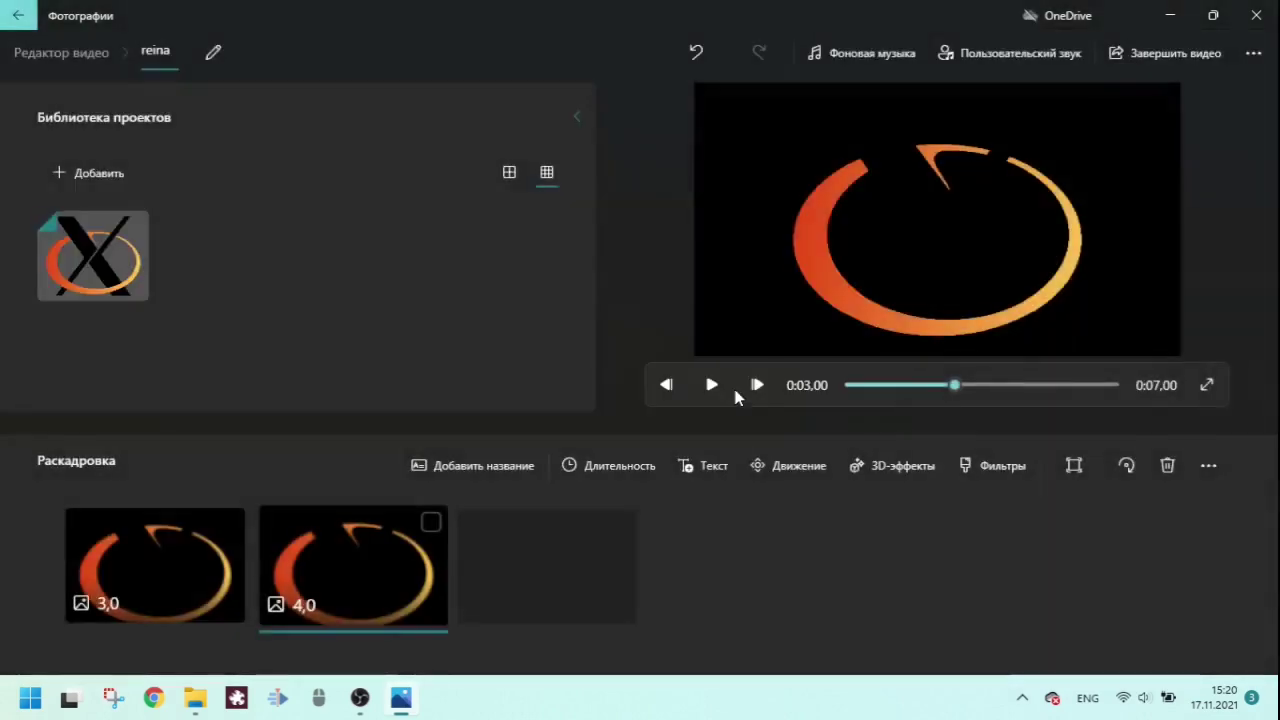
# - Add the Аврора 3D effect to the second storyboard clip, enlarge and reposition it to span the frame's width, and save it
pyautogui.click(887, 468)
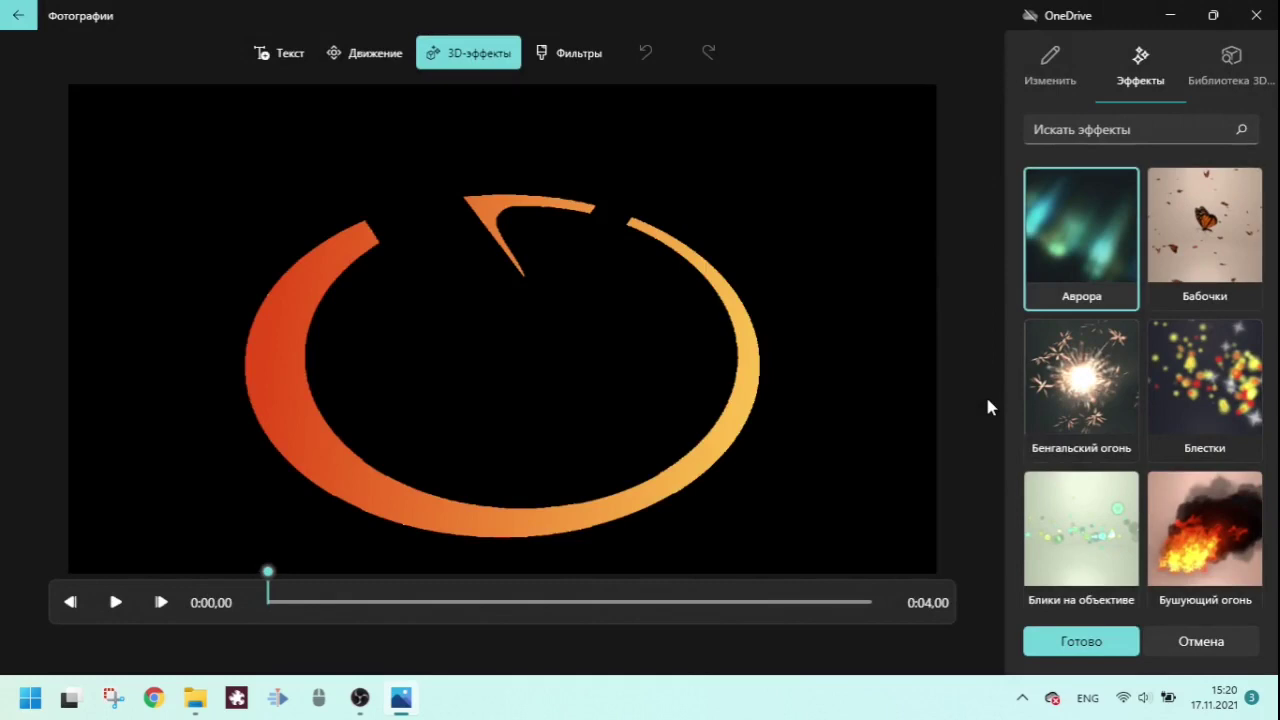
pyautogui.click(1106, 259)
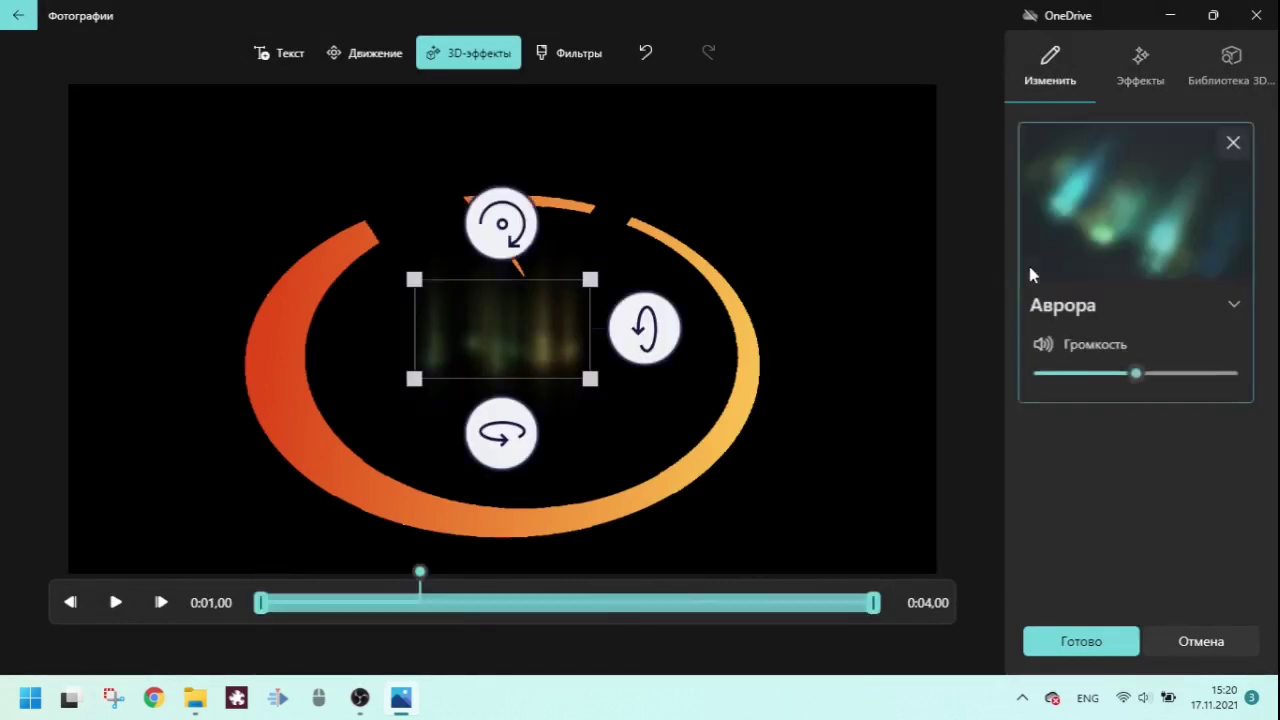
pyautogui.moveTo(588, 377); pyautogui.dragTo(985, 609)
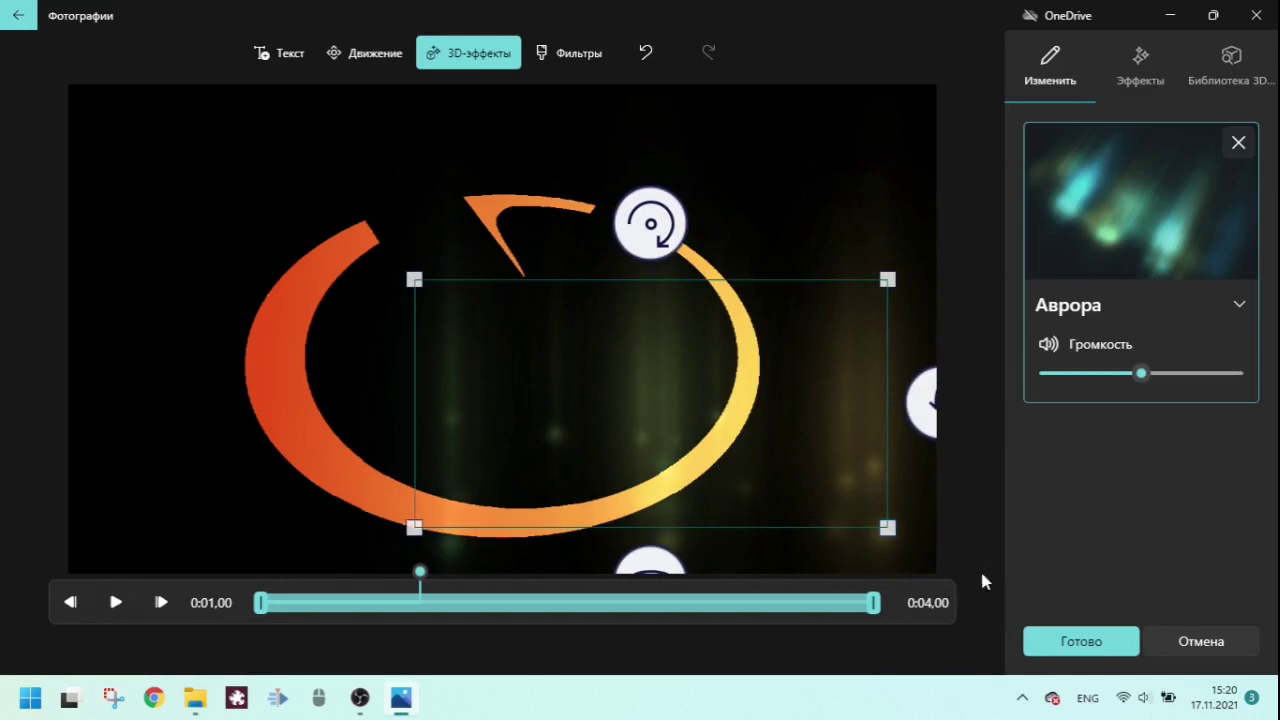
pyautogui.moveTo(533, 374); pyautogui.dragTo(197, 149)
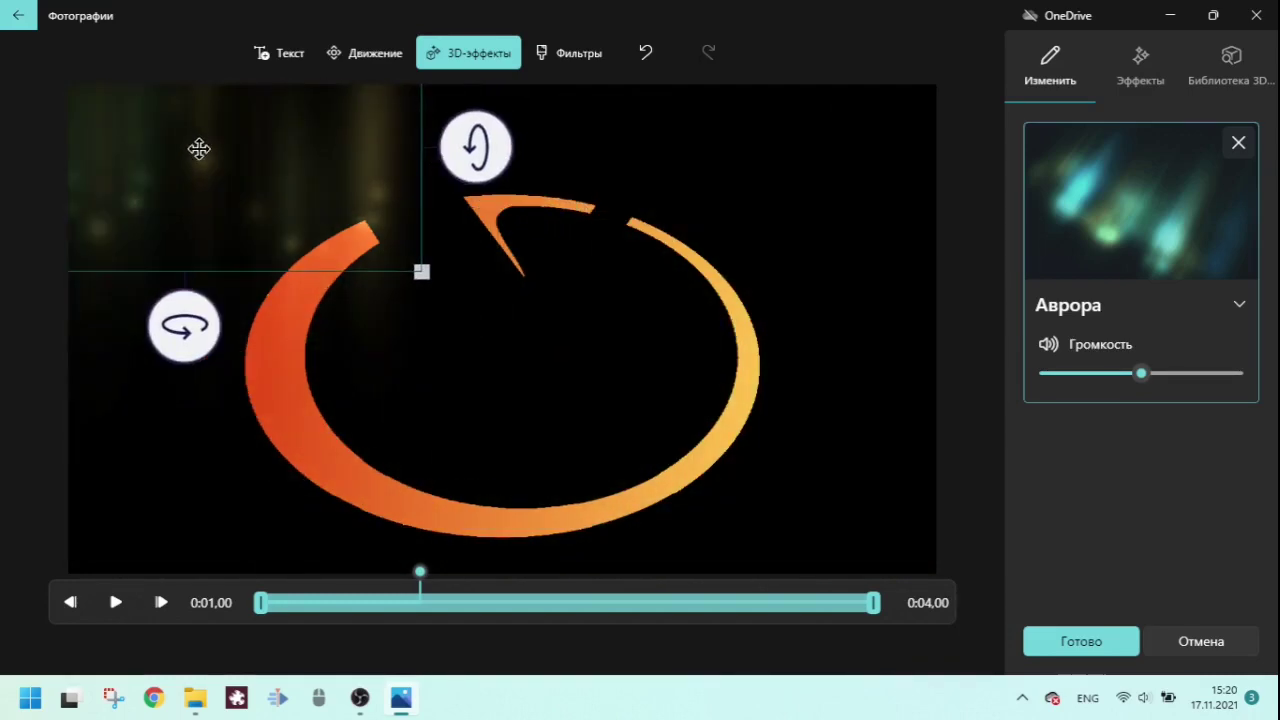
pyautogui.moveTo(423, 273); pyautogui.dragTo(774, 422)
pyautogui.moveTo(650, 338); pyautogui.dragTo(593, 300)
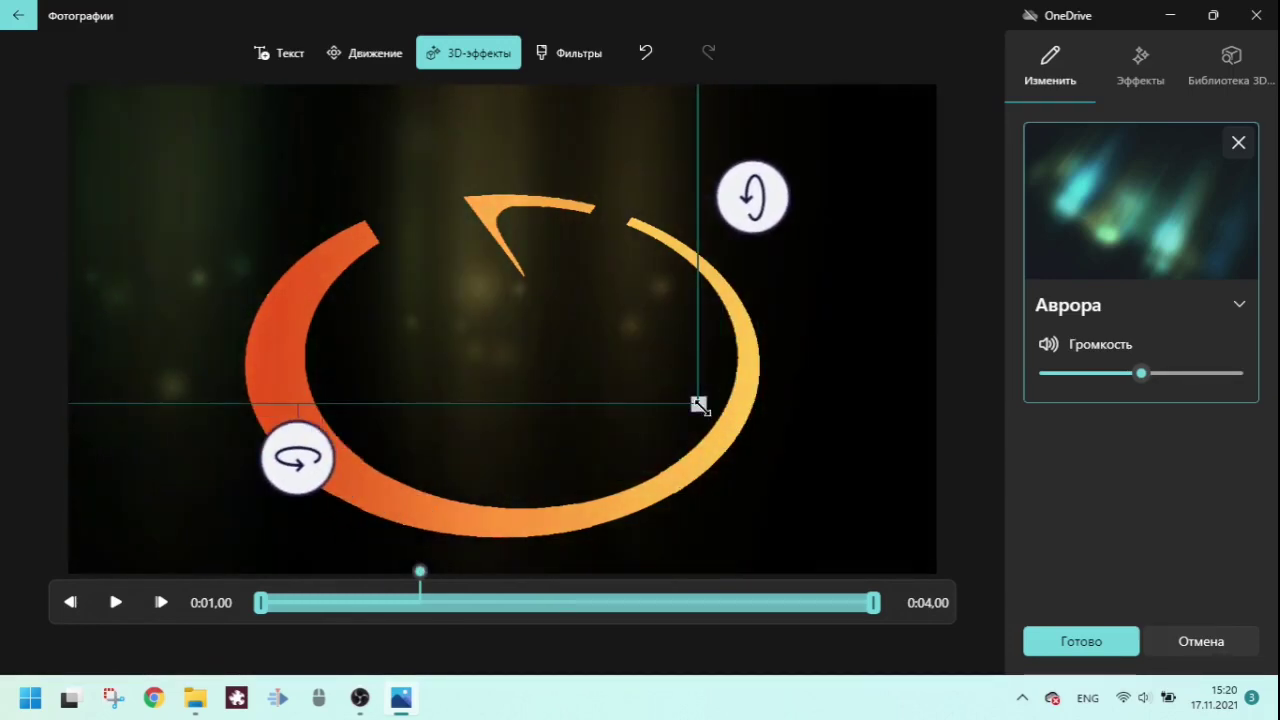
pyautogui.moveTo(697, 403); pyautogui.dragTo(937, 537)
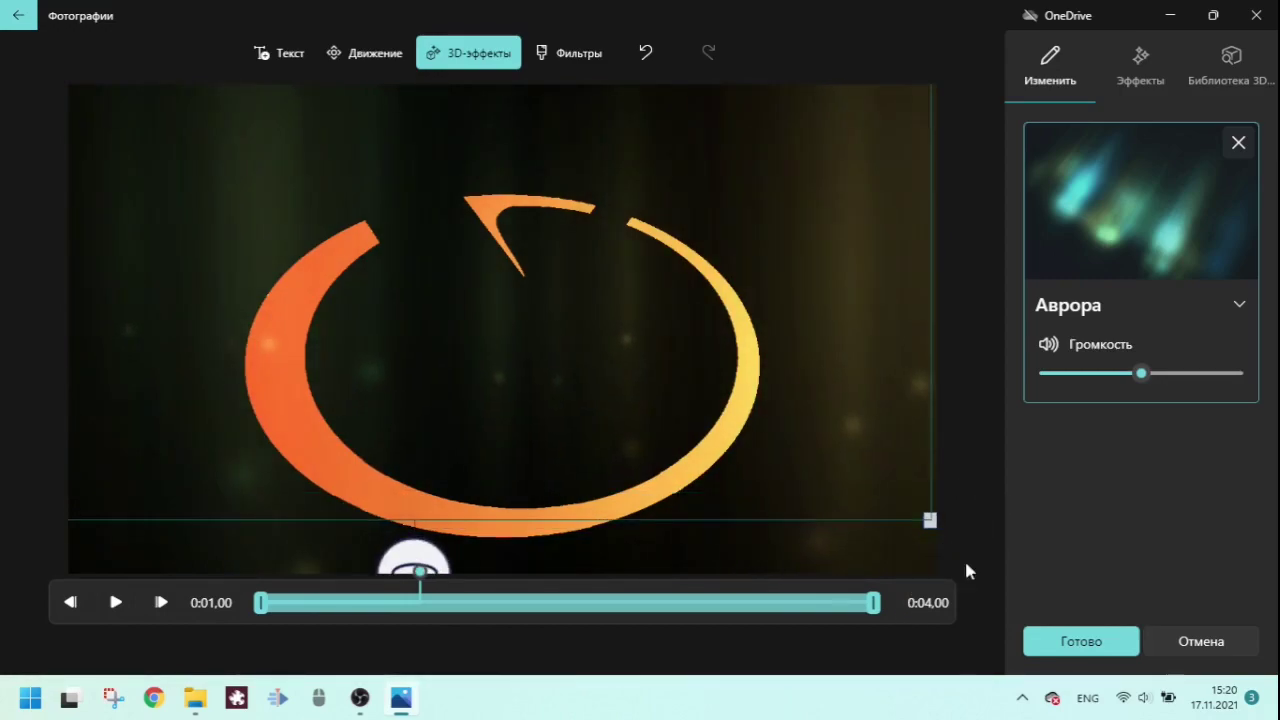
pyautogui.moveTo(534, 346); pyautogui.dragTo(663, 446)
pyautogui.moveTo(586, 358); pyautogui.dragTo(657, 304)
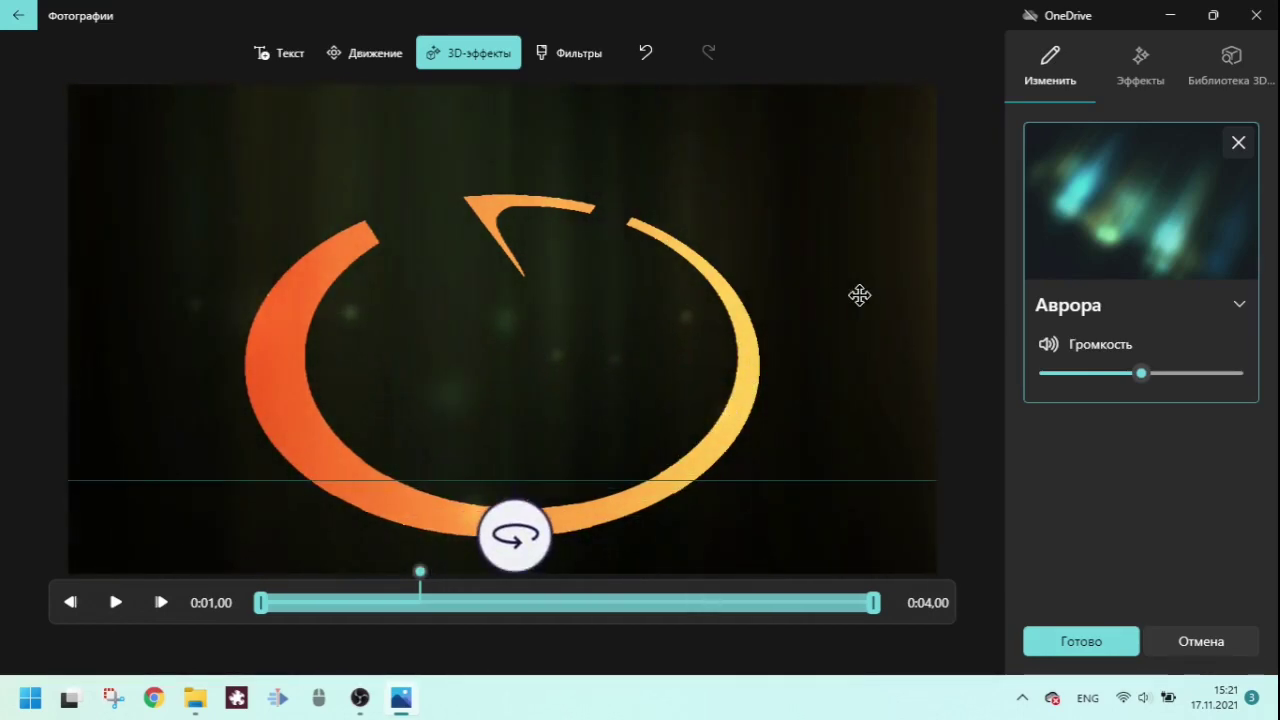
pyautogui.click(1089, 652)
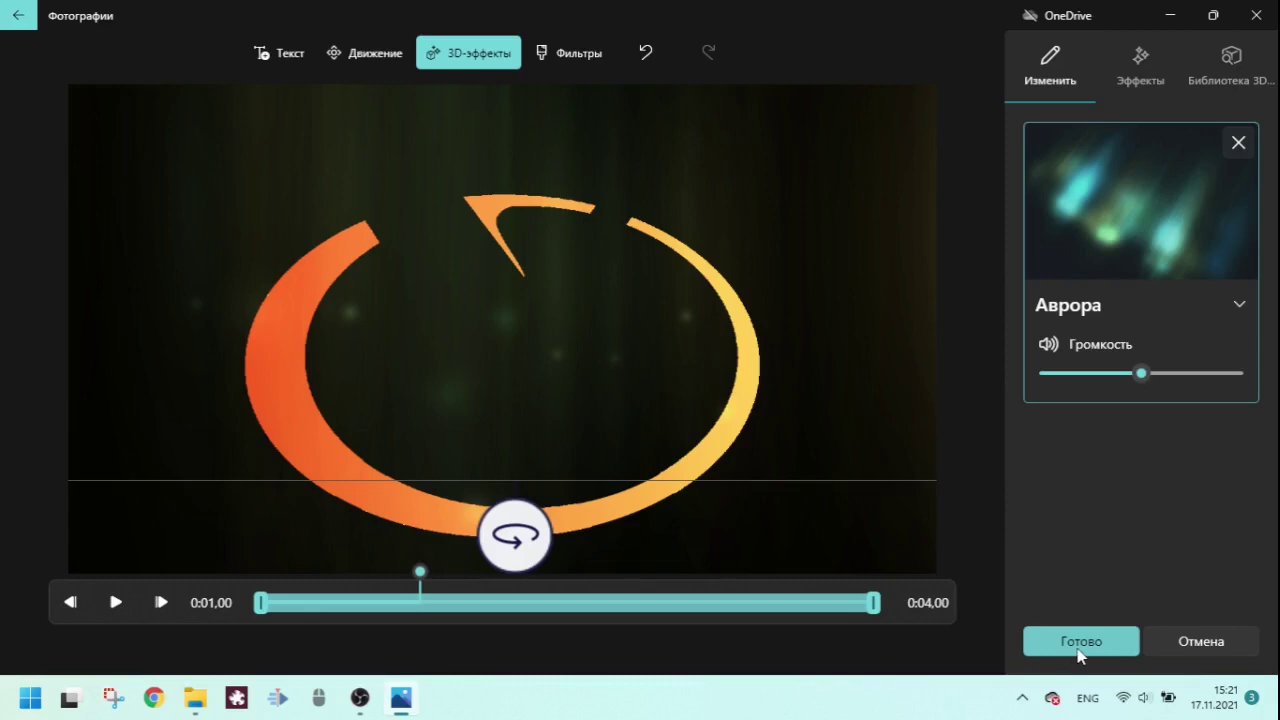
pyautogui.click(1085, 648)
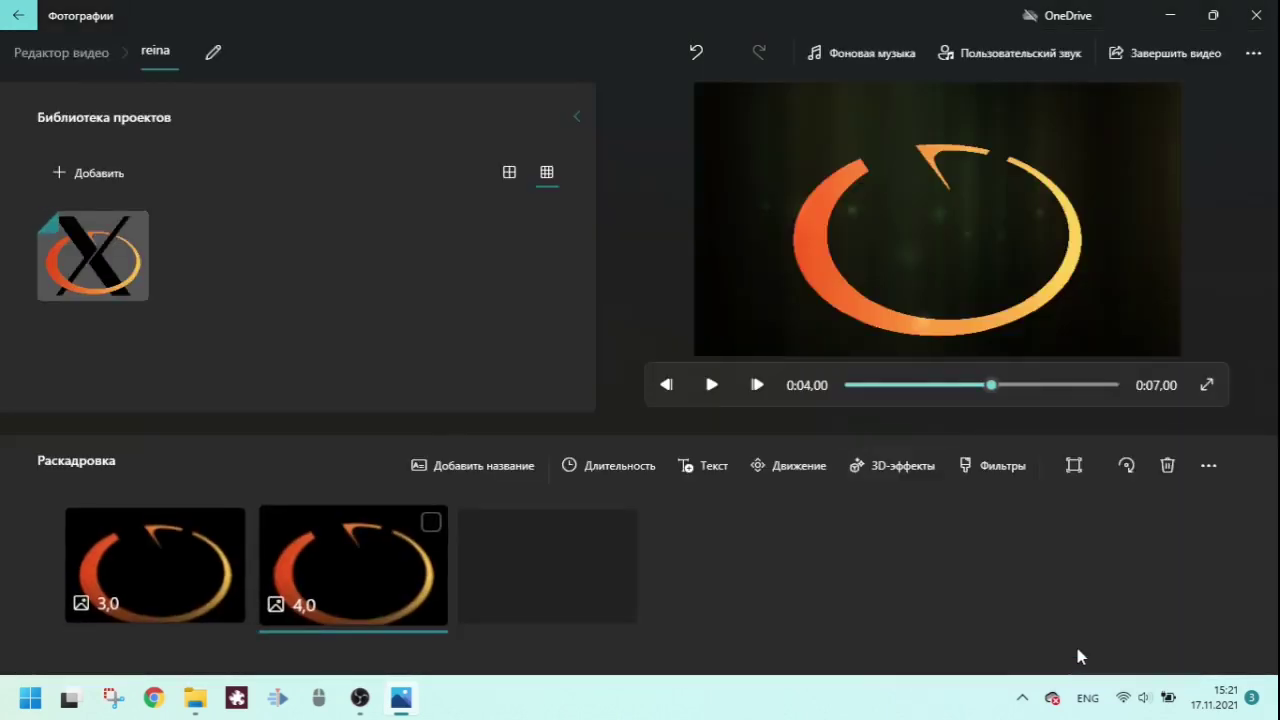
# - Add the Вращающийся глобус 3D effect to the second clip, enlarge it slightly and centre it inside the orange ring
pyautogui.click(860, 474)
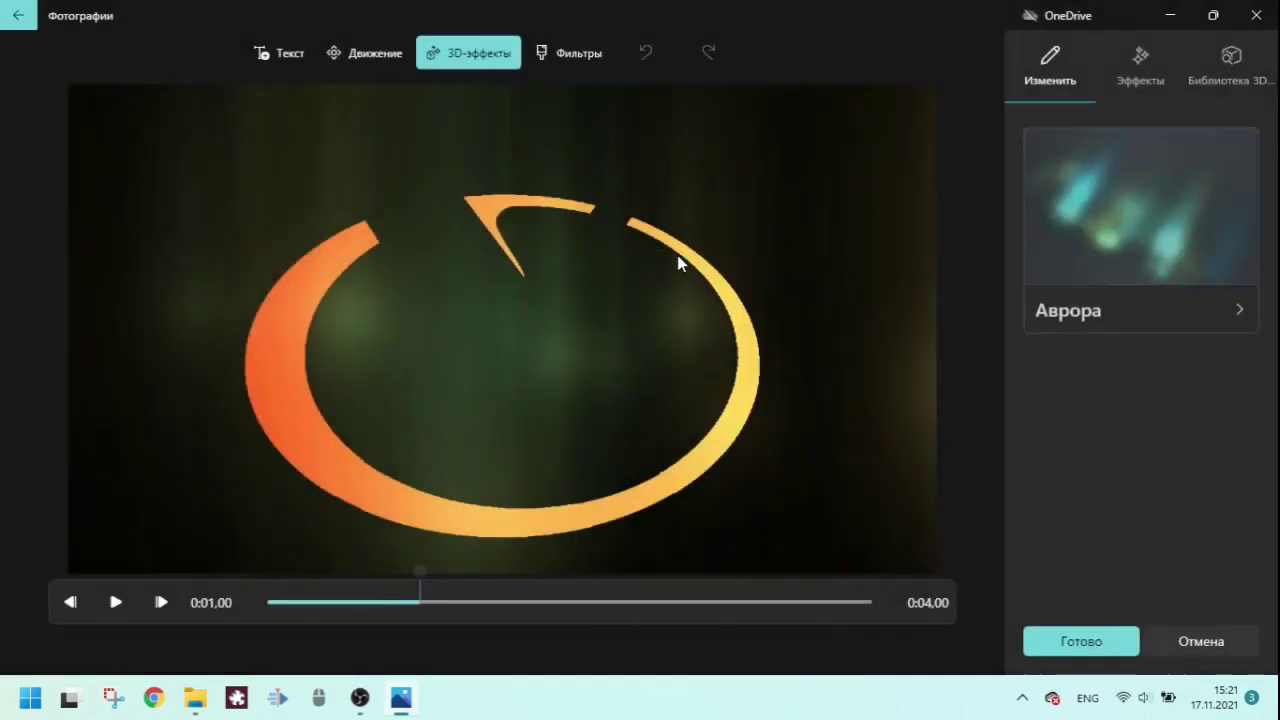
pyautogui.click(1132, 85)
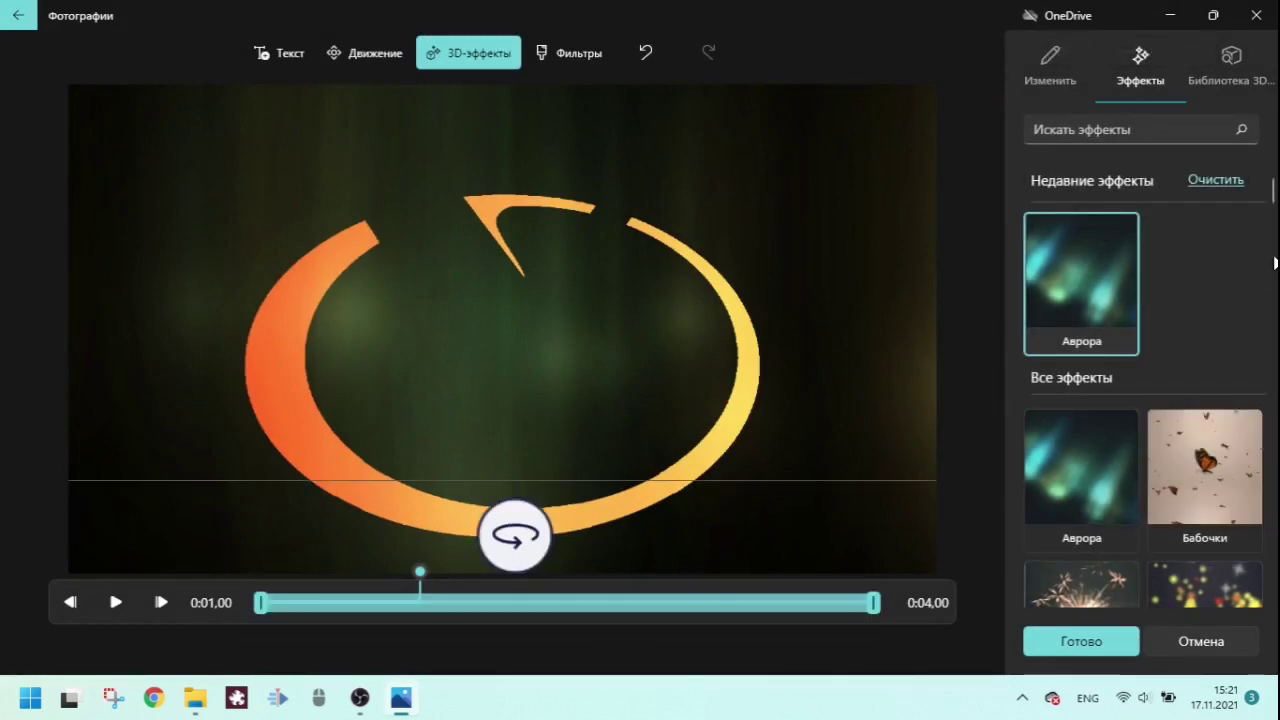
pyautogui.scroll(-3, 1275, 267)
pyautogui.scroll(-5, 1275, 267)
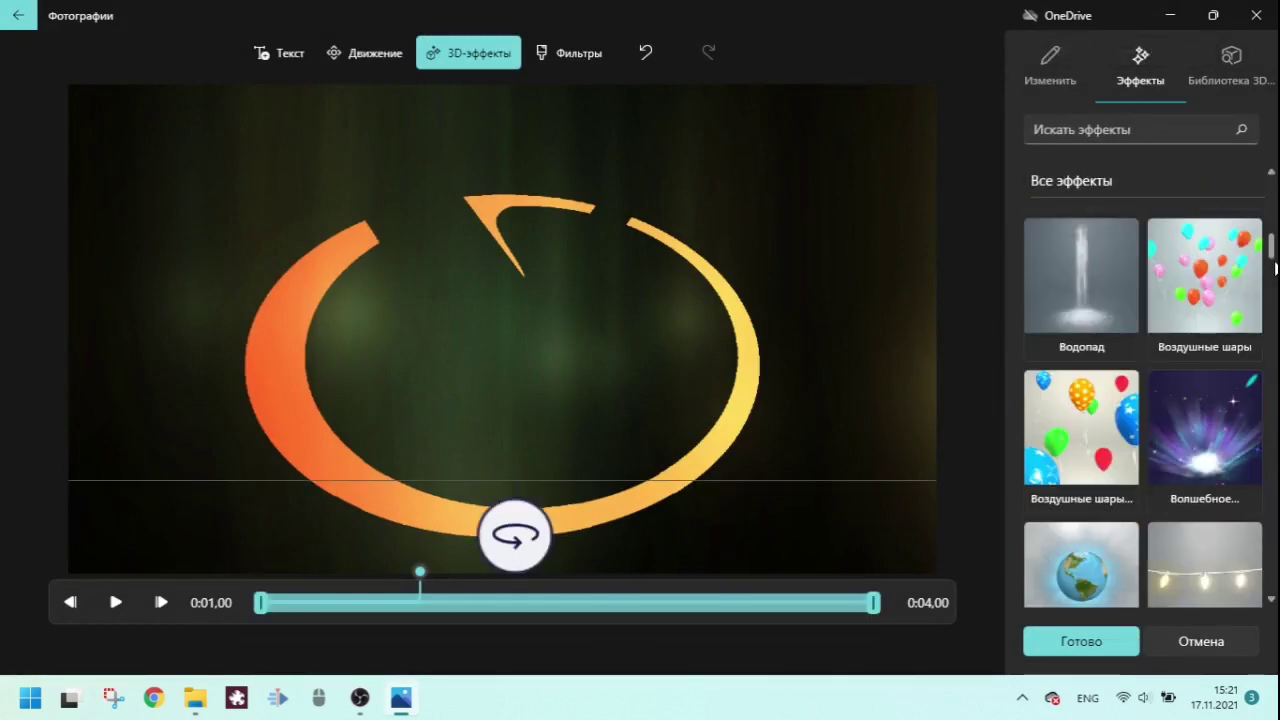
pyautogui.moveTo(1275, 278)
pyautogui.mouseDown()
pyautogui.moveTo(1275, 367)
pyautogui.moveTo(1276, 282)
pyautogui.mouseUp()
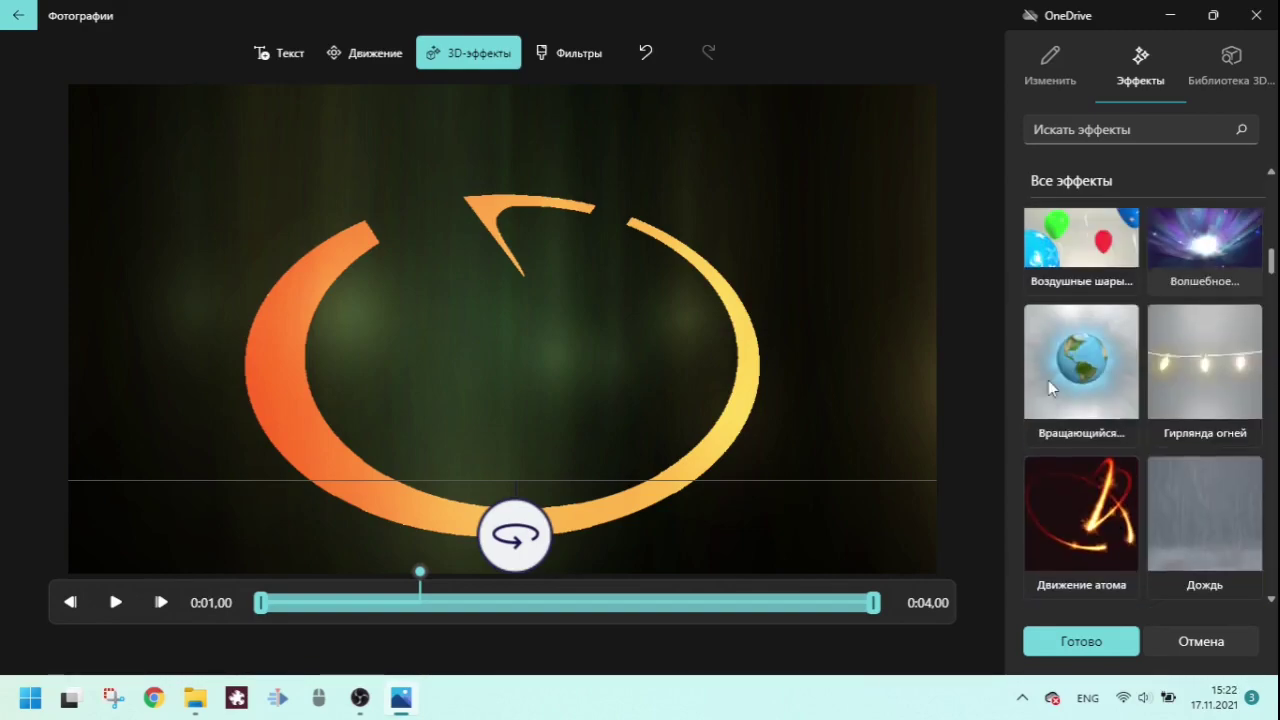
pyautogui.click(1050, 384)
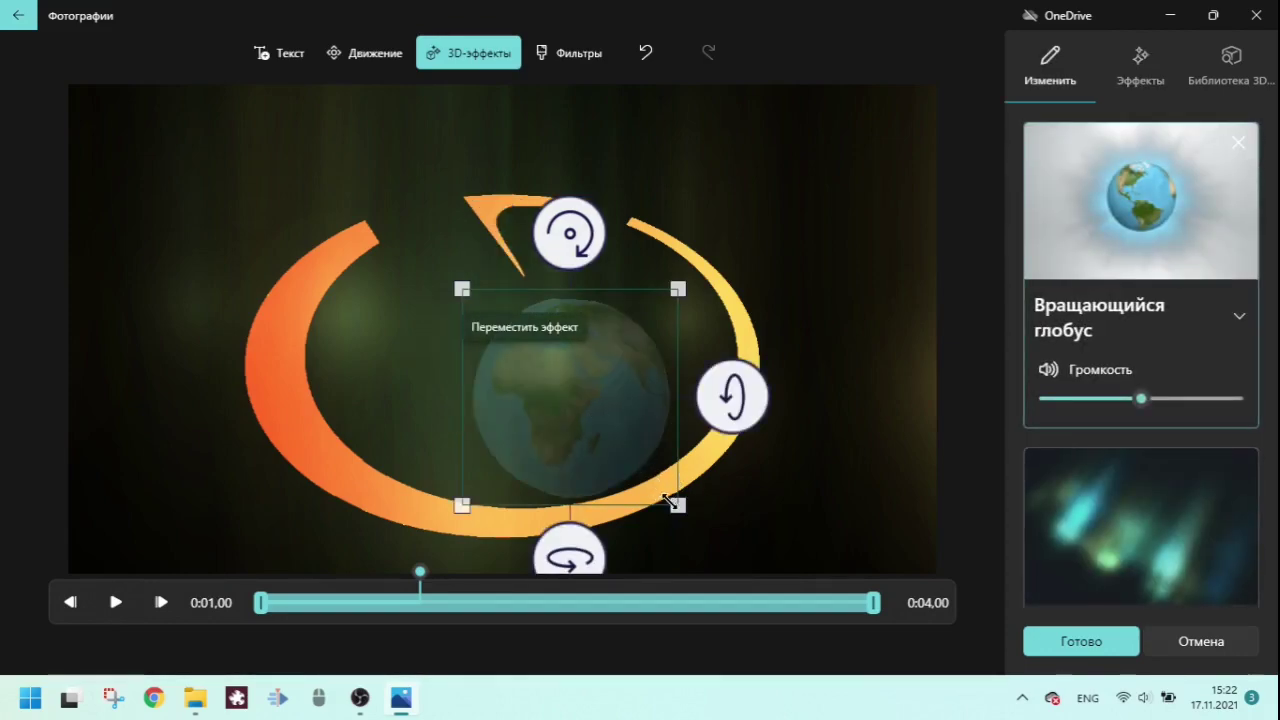
pyautogui.moveTo(677, 508); pyautogui.dragTo(709, 594)
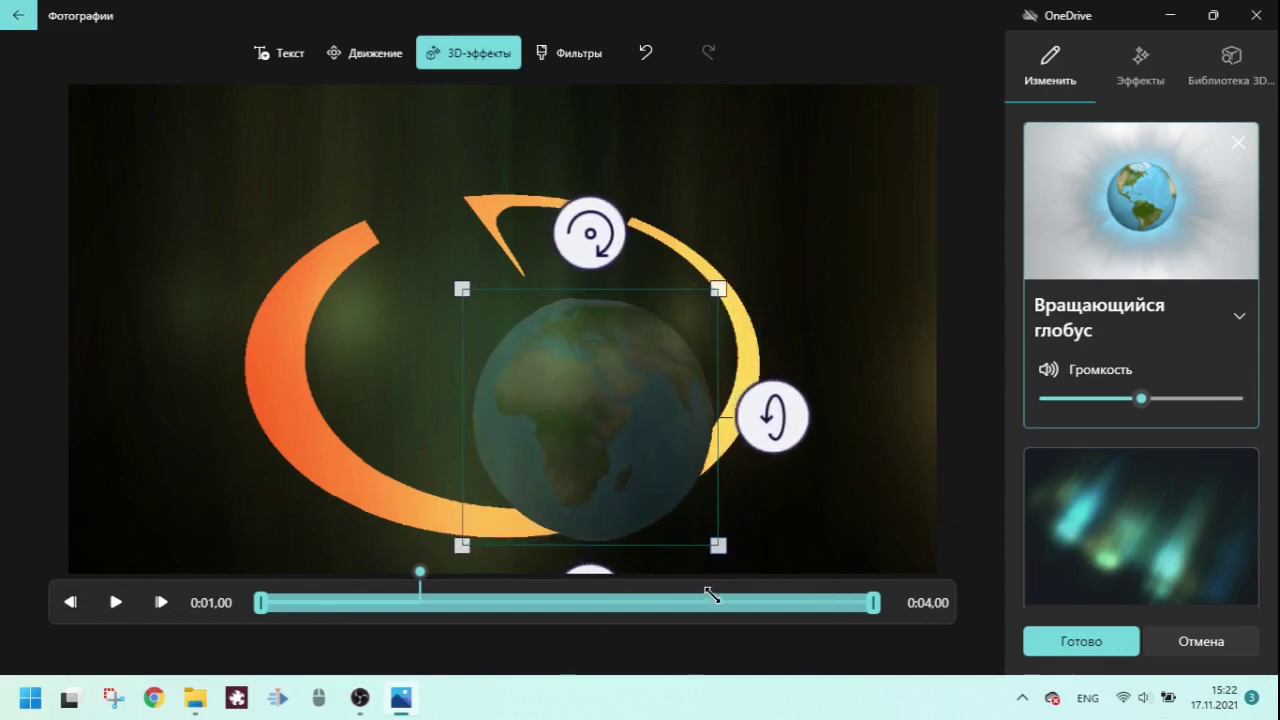
pyautogui.moveTo(574, 434); pyautogui.dragTo(481, 367)
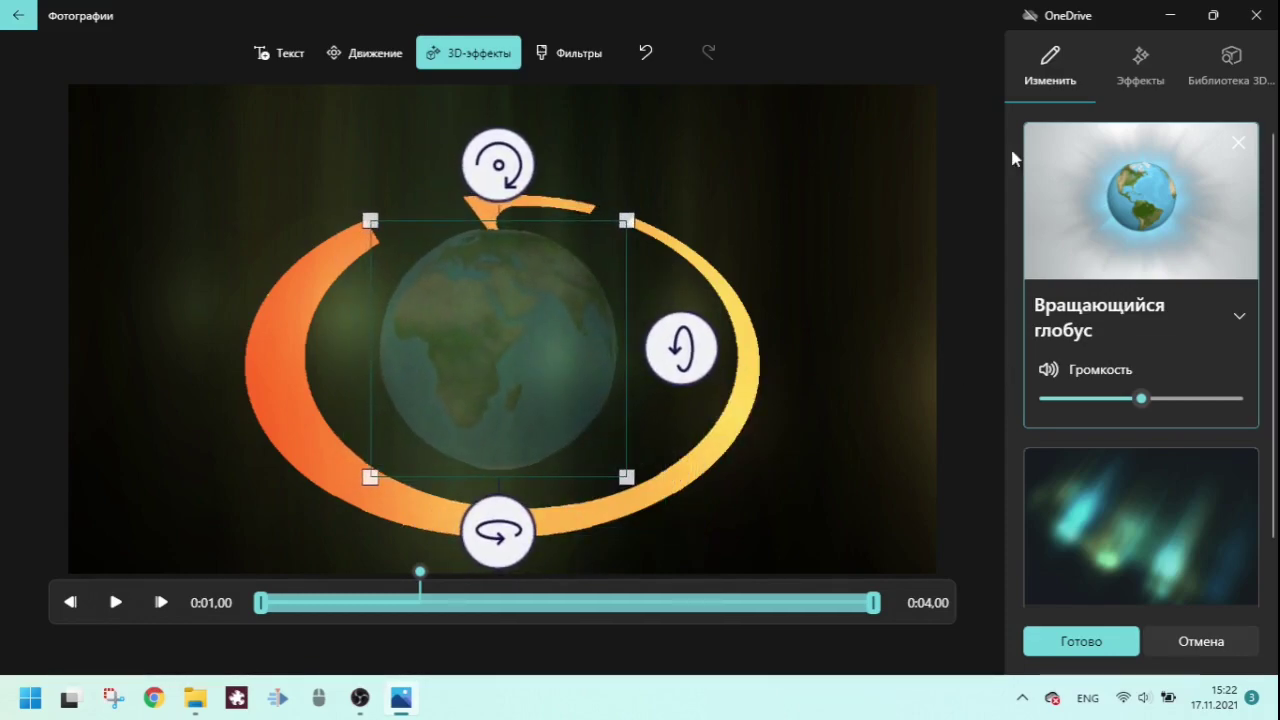
# - Rotate the globe effect around each of its three axes
pyautogui.moveTo(496, 165); pyautogui.dragTo(553, 226)
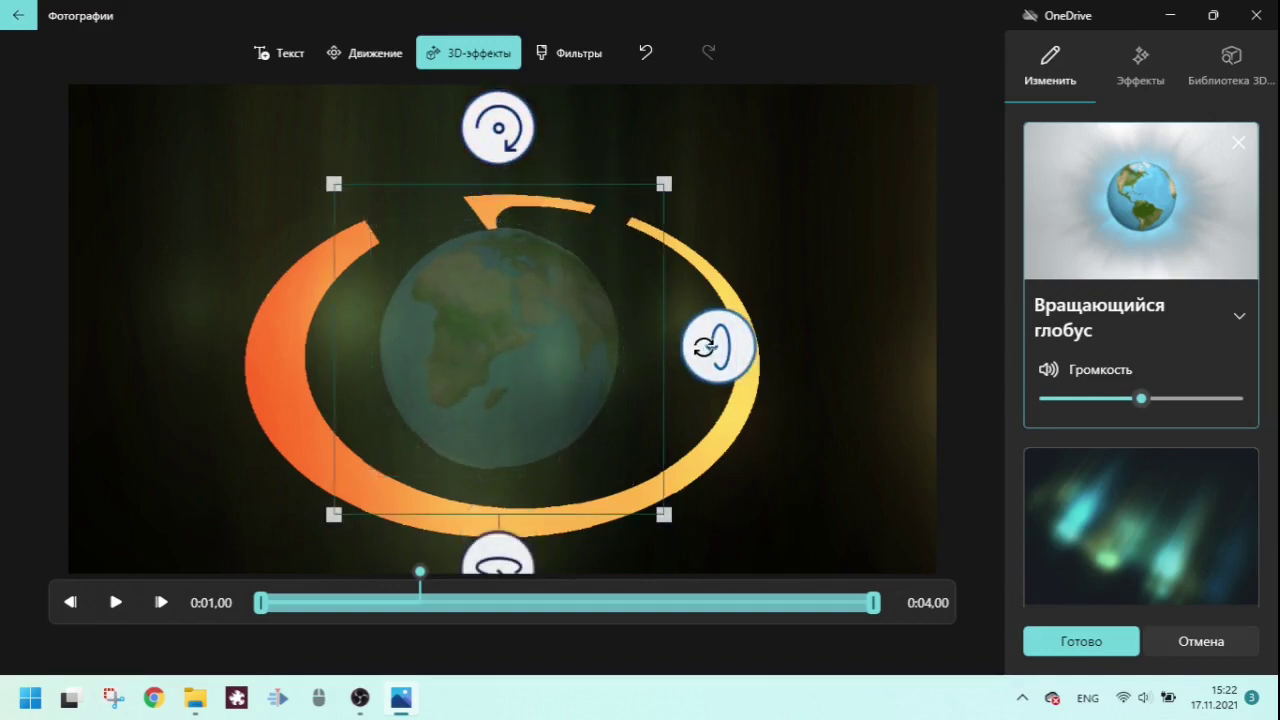
pyautogui.moveTo(715, 348); pyautogui.dragTo(626, 453)
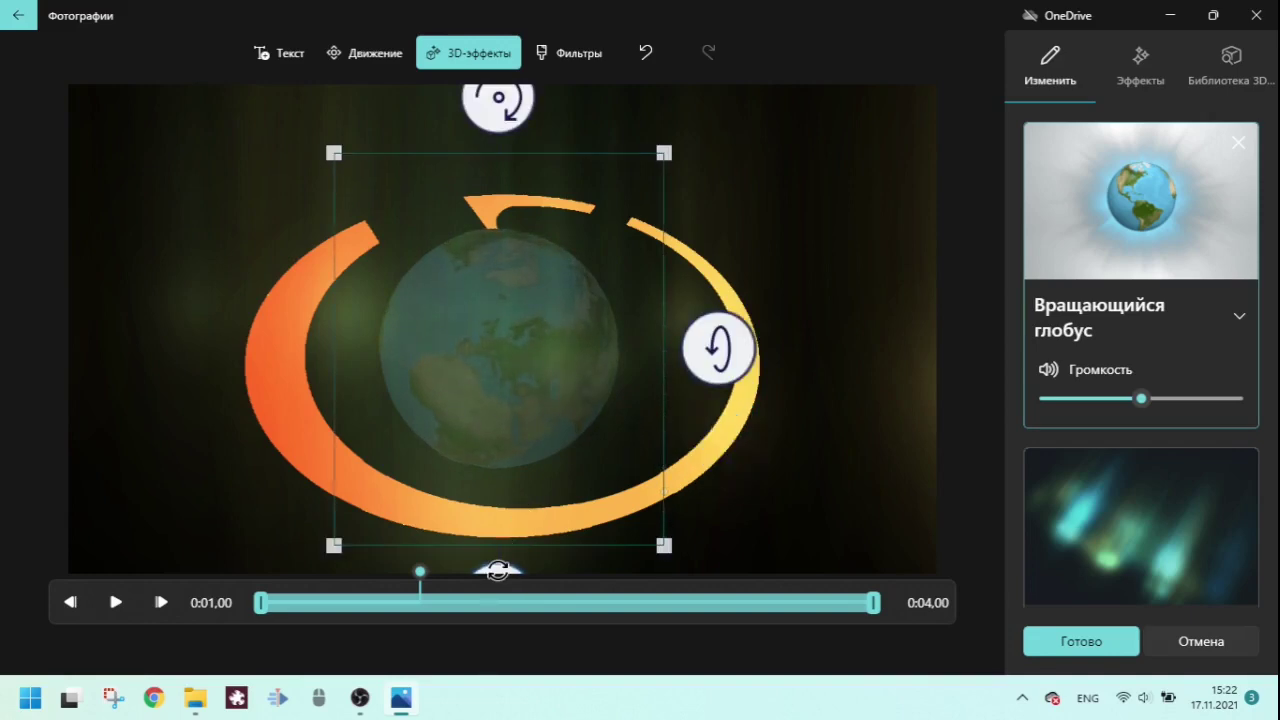
pyautogui.moveTo(498, 576); pyautogui.dragTo(423, 572)
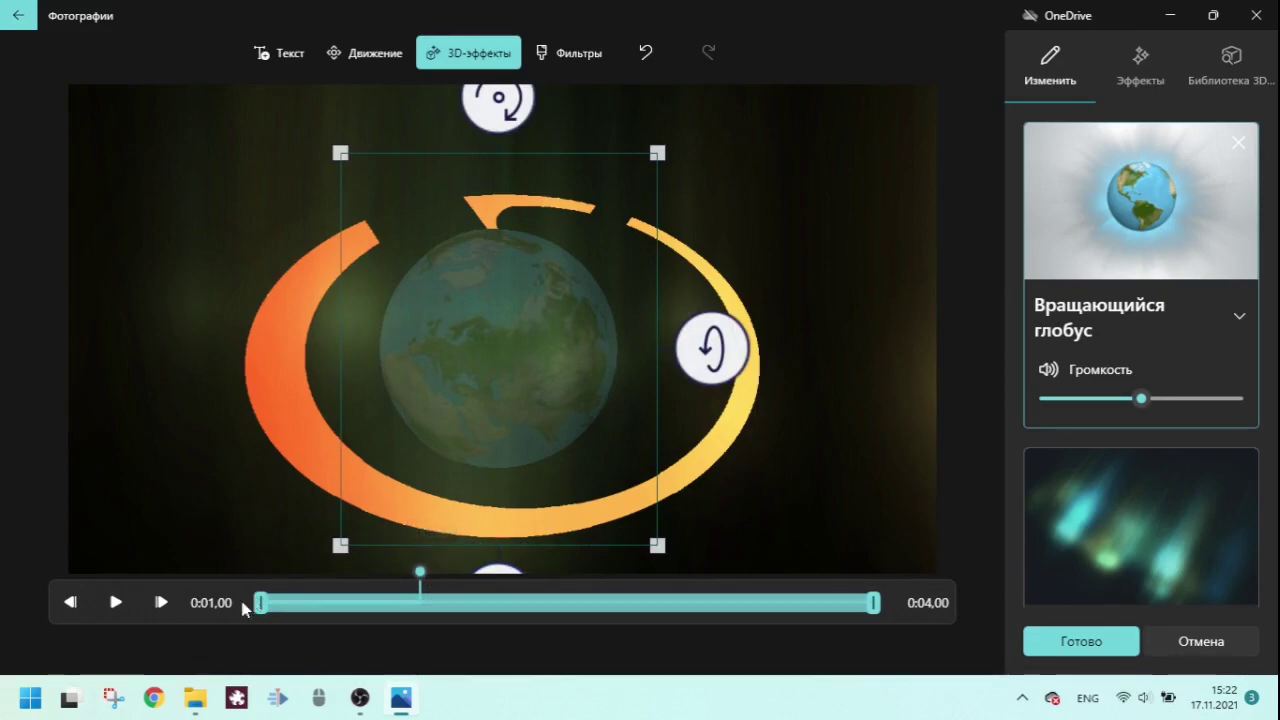
# - Preview the second clip with its aurora and globe effects, and save the 3D effects
pyautogui.click(116, 604)
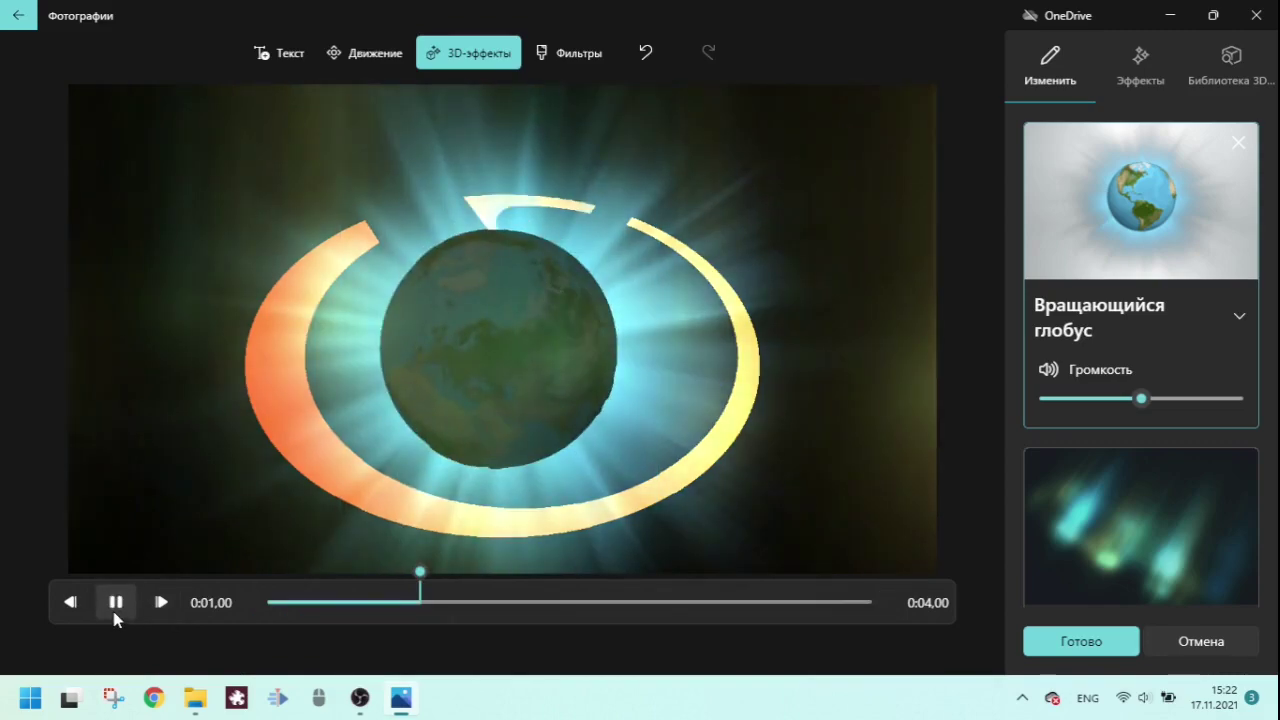
pyautogui.click(115, 605)
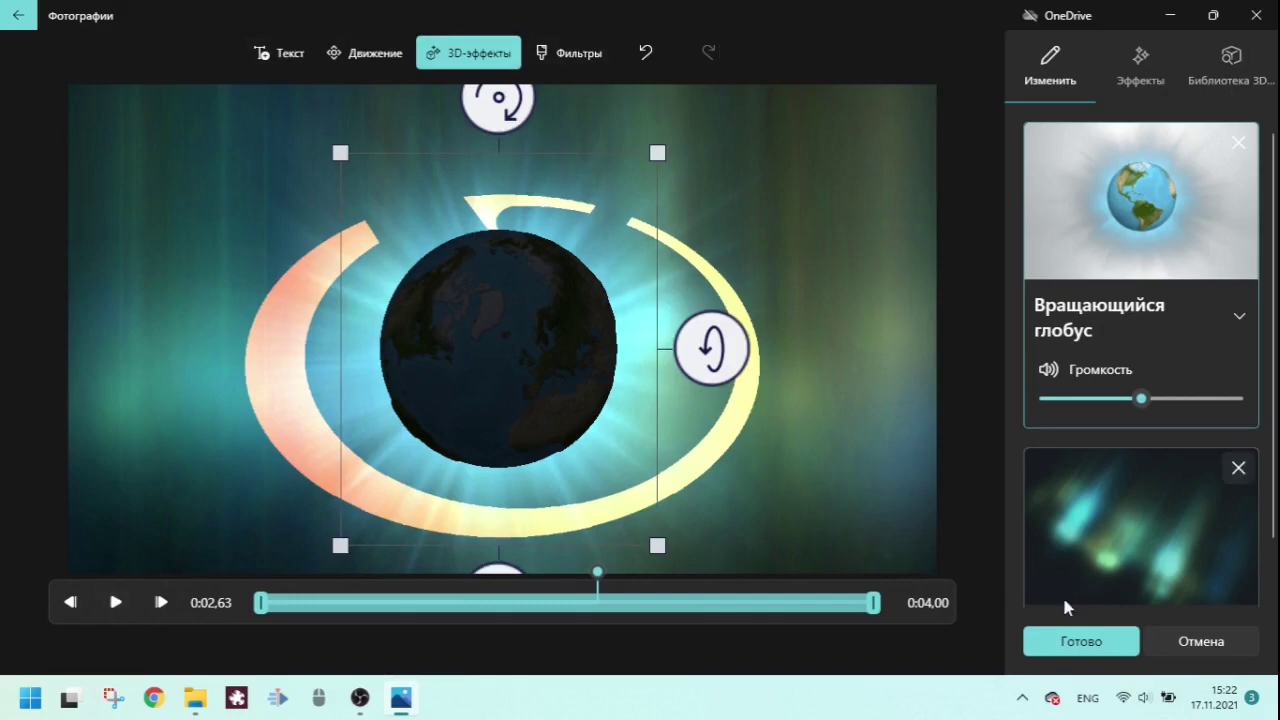
pyautogui.click(1058, 650)
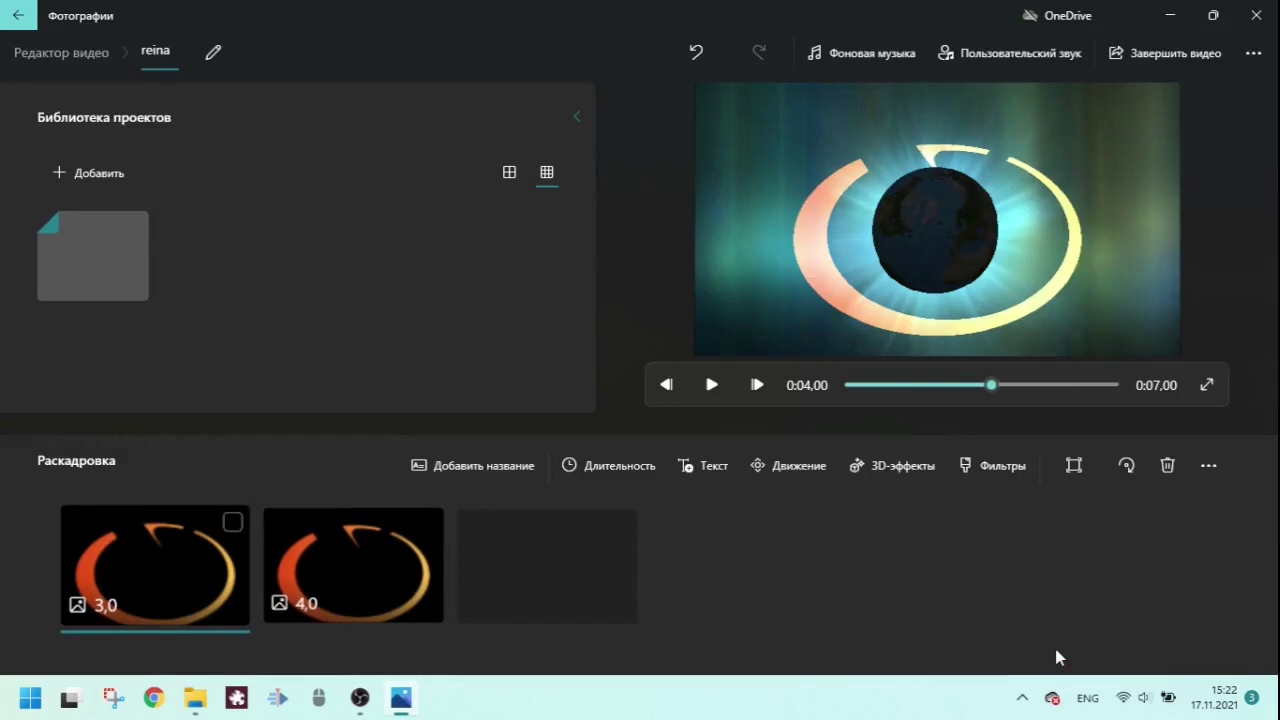
# - Try the Латунь, Пиксель and Аркада filters on the first storyboard clip, and apply the Радость filter
pyautogui.click(215, 571)
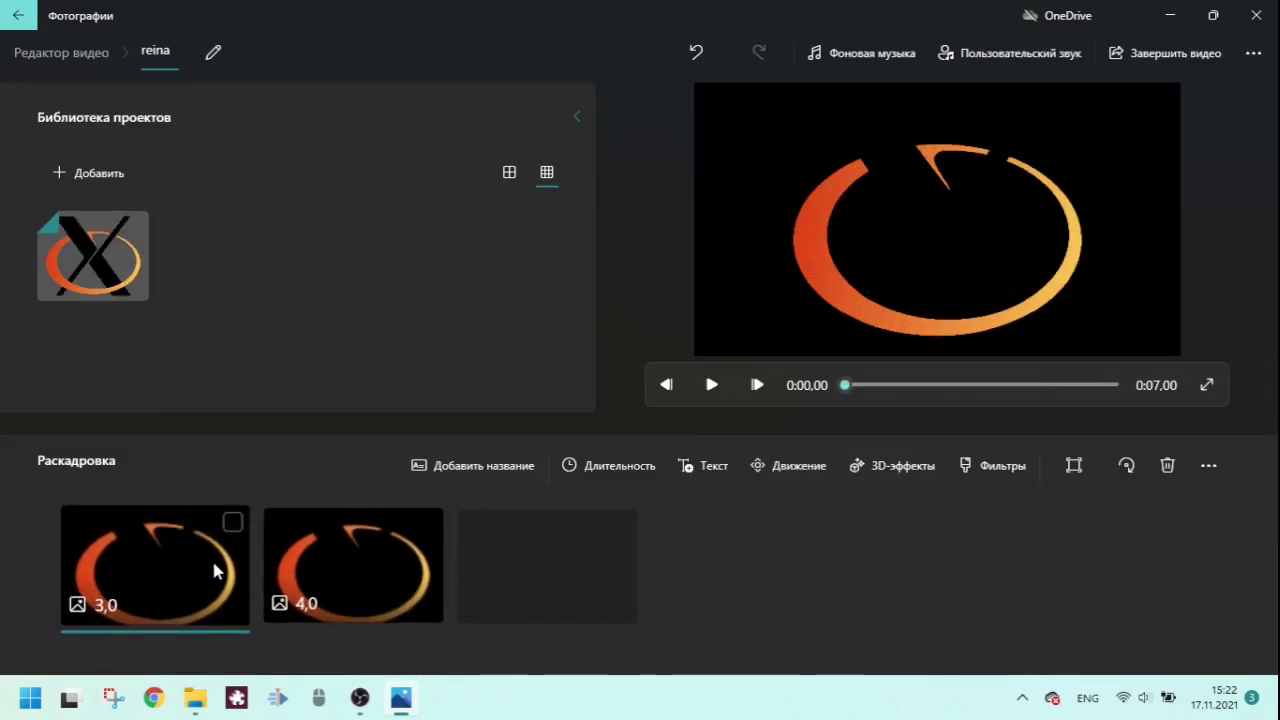
pyautogui.moveTo(316, 581); pyautogui.dragTo(228, 590)
pyautogui.click(226, 565)
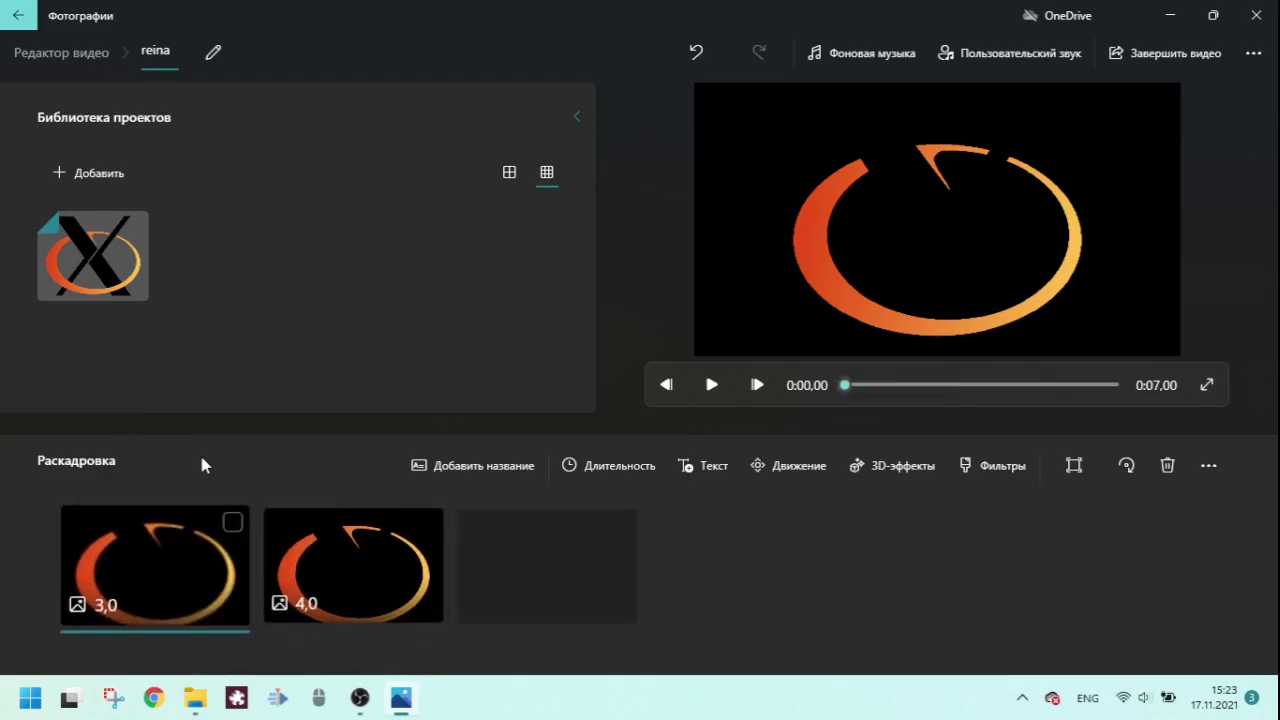
pyautogui.click(1003, 467)
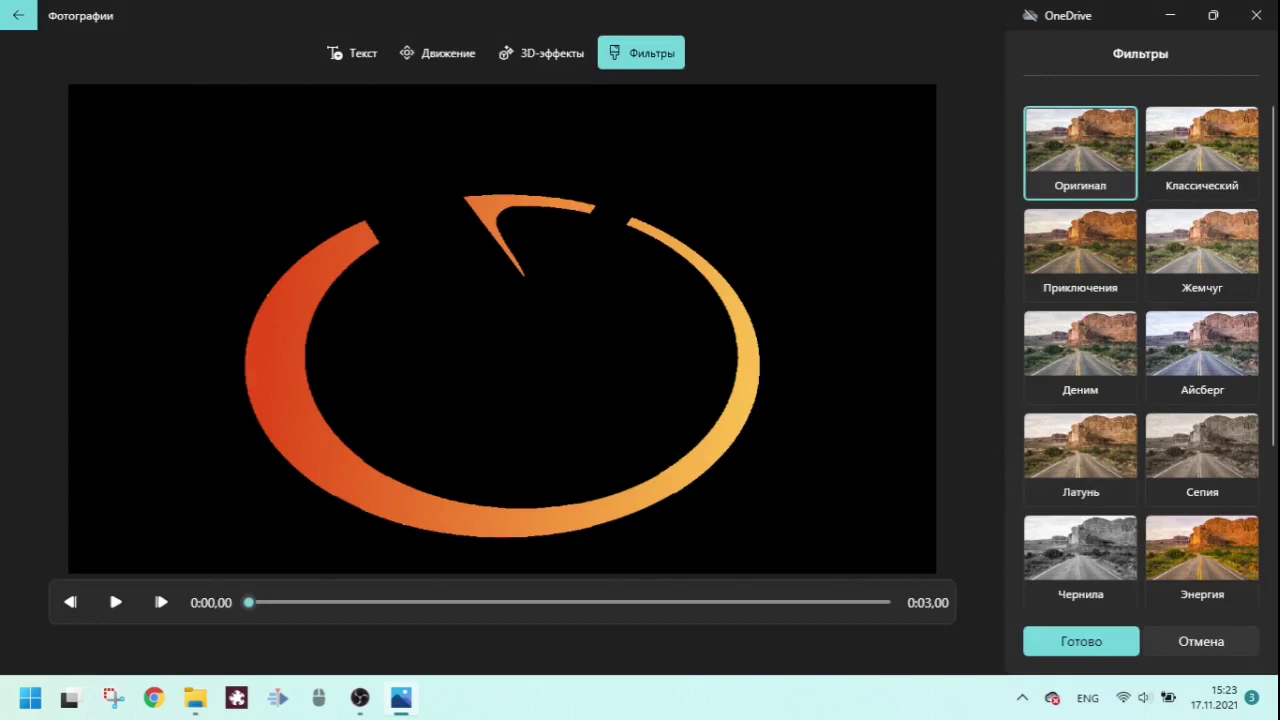
pyautogui.click(1080, 455)
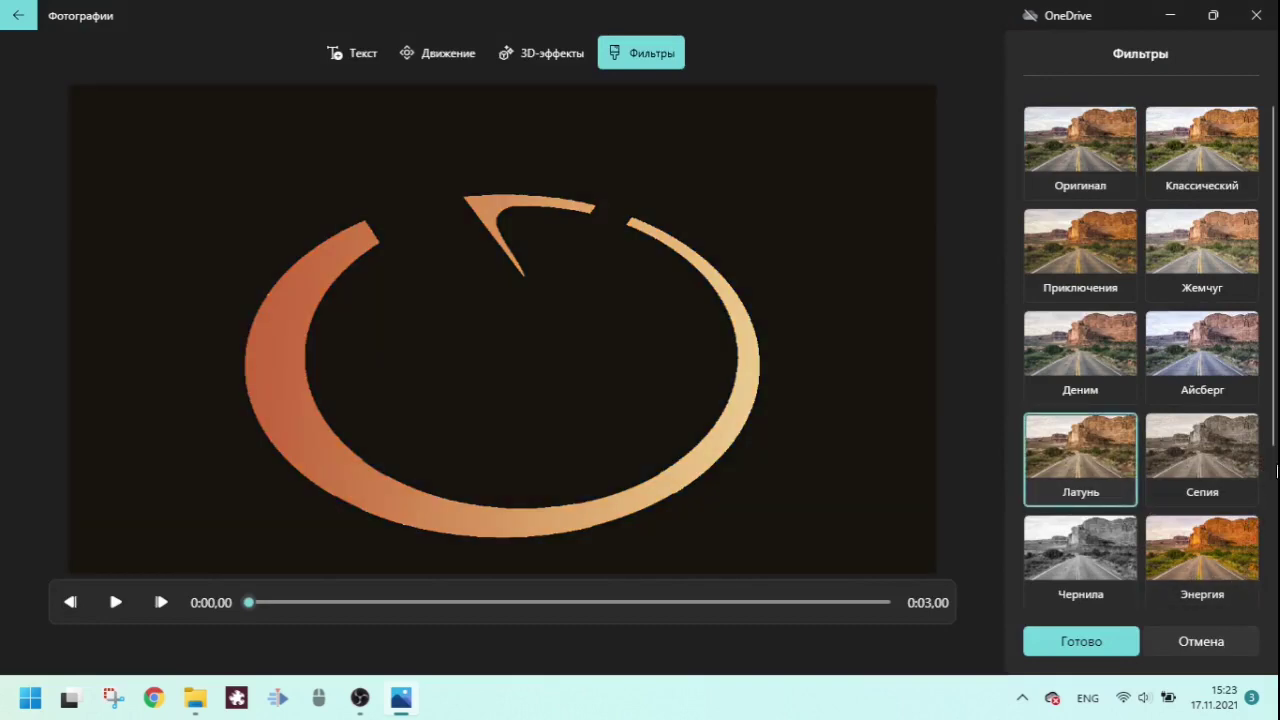
pyautogui.scroll(-3, 1276, 472)
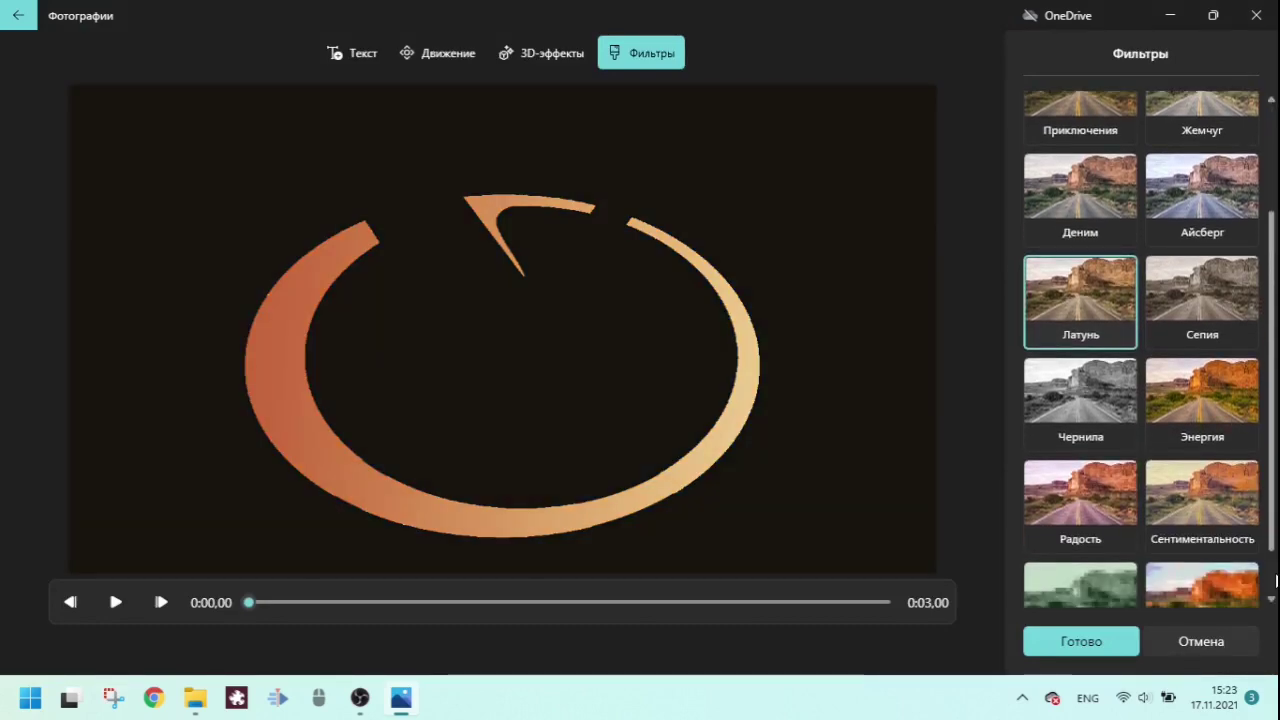
pyautogui.scroll(-1, 1274, 596)
pyautogui.click(1084, 535)
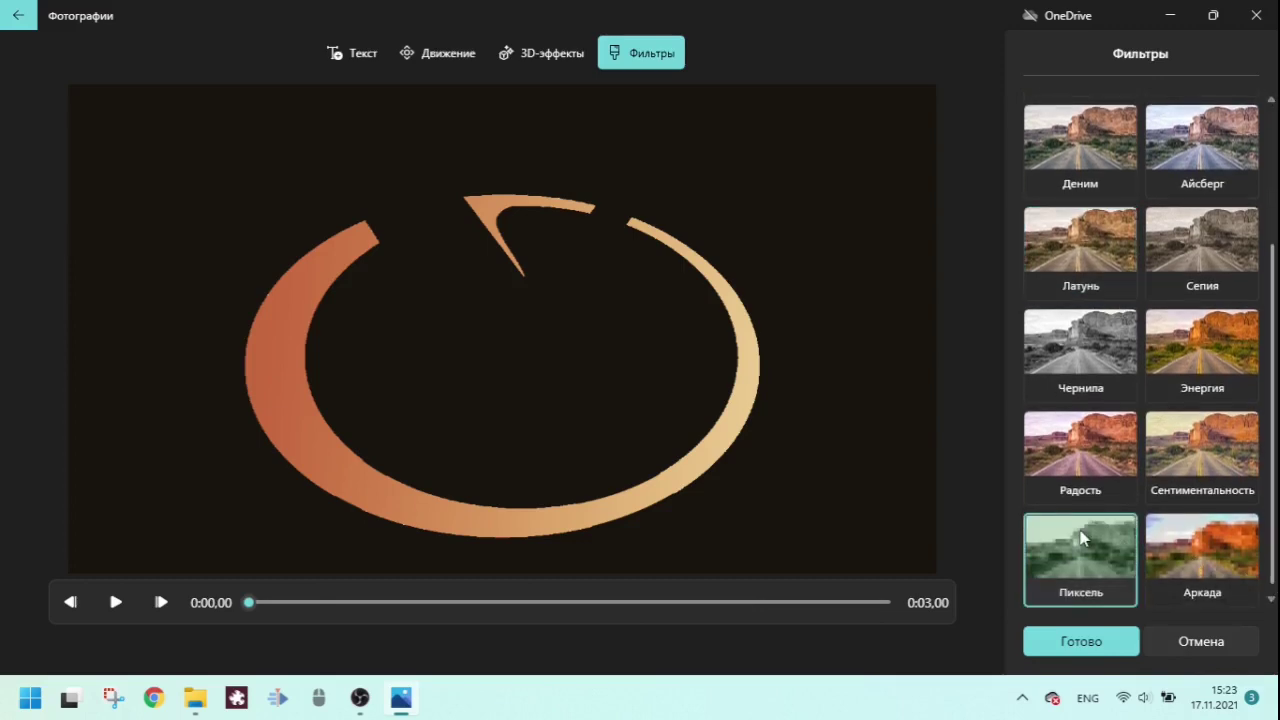
pyautogui.click(1174, 548)
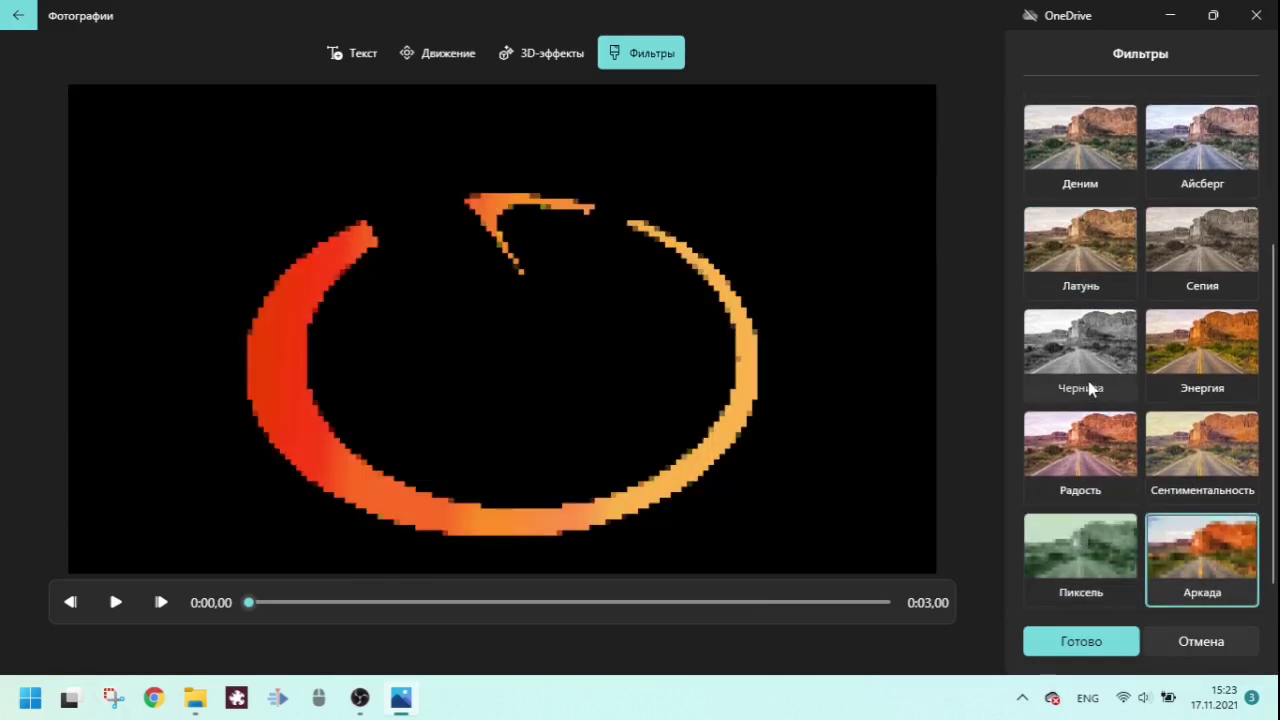
pyautogui.click(1094, 436)
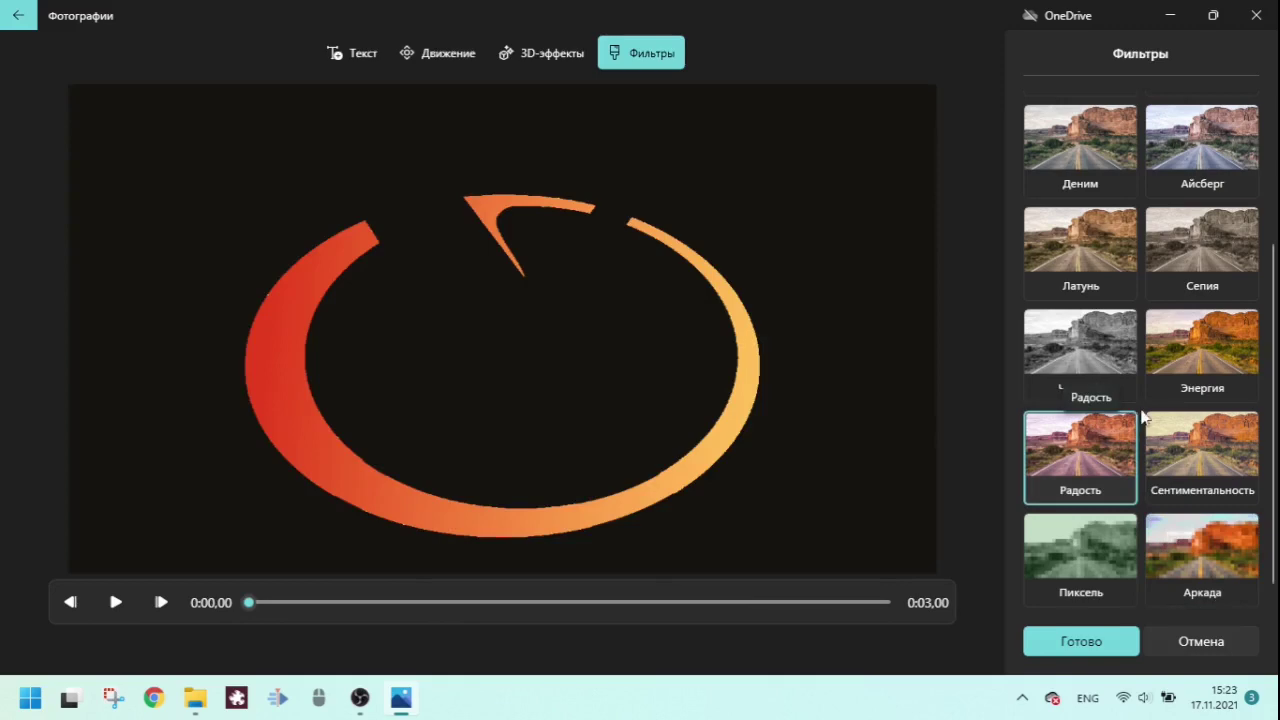
pyautogui.click(1051, 650)
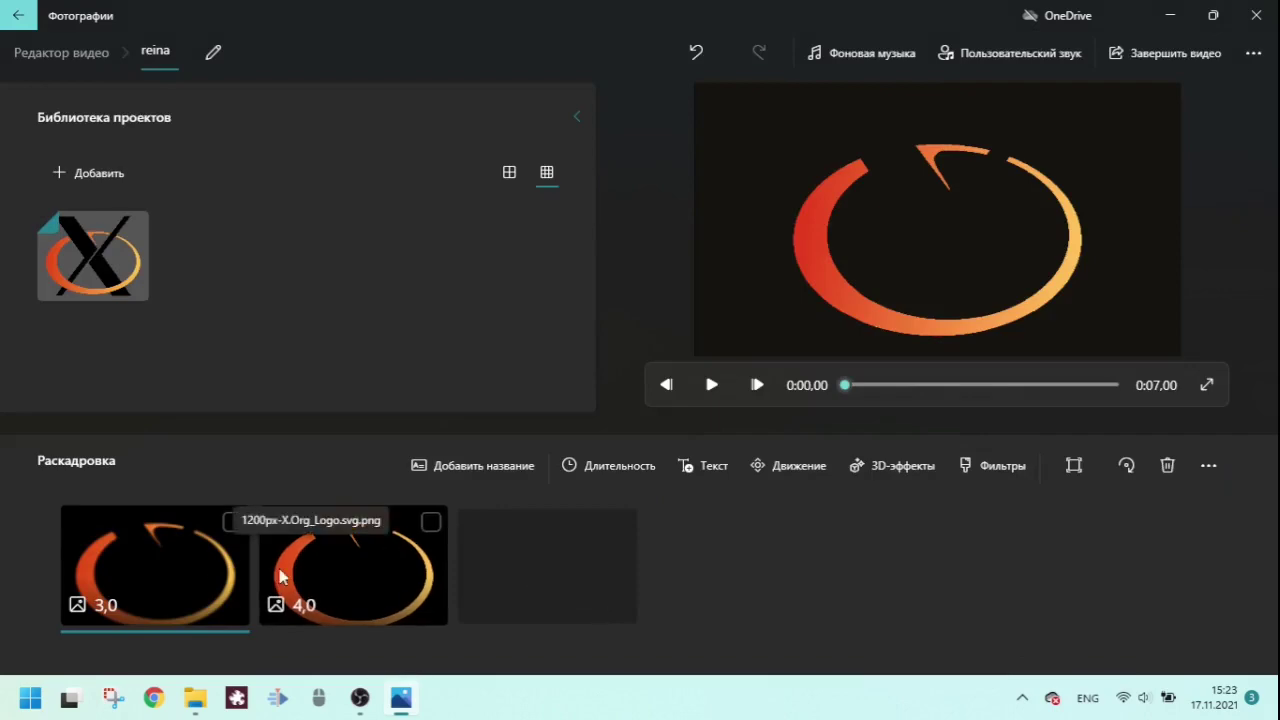
# - Apply the Сдвинуть вправо camera motion to the first storyboard clip
pyautogui.click(768, 470)
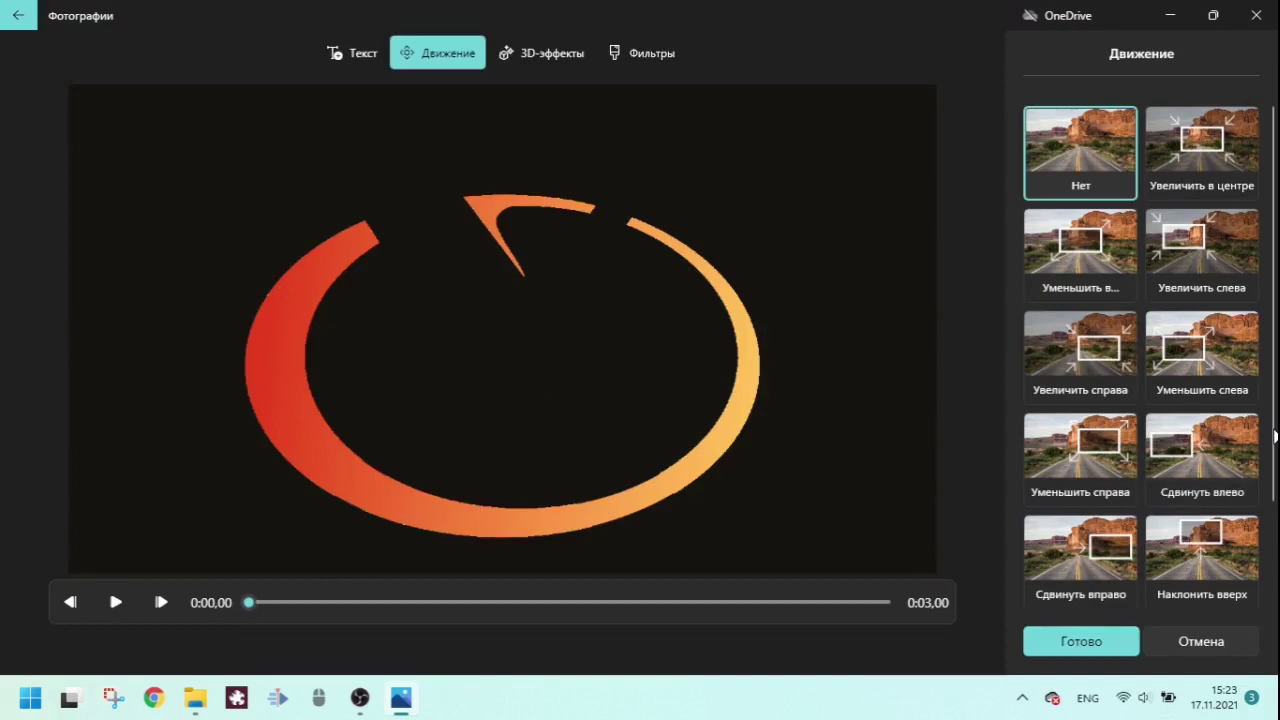
pyautogui.scroll(-2, 1140, 350)
pyautogui.scroll(-2, 1110, 440)
pyautogui.click(1112, 445)
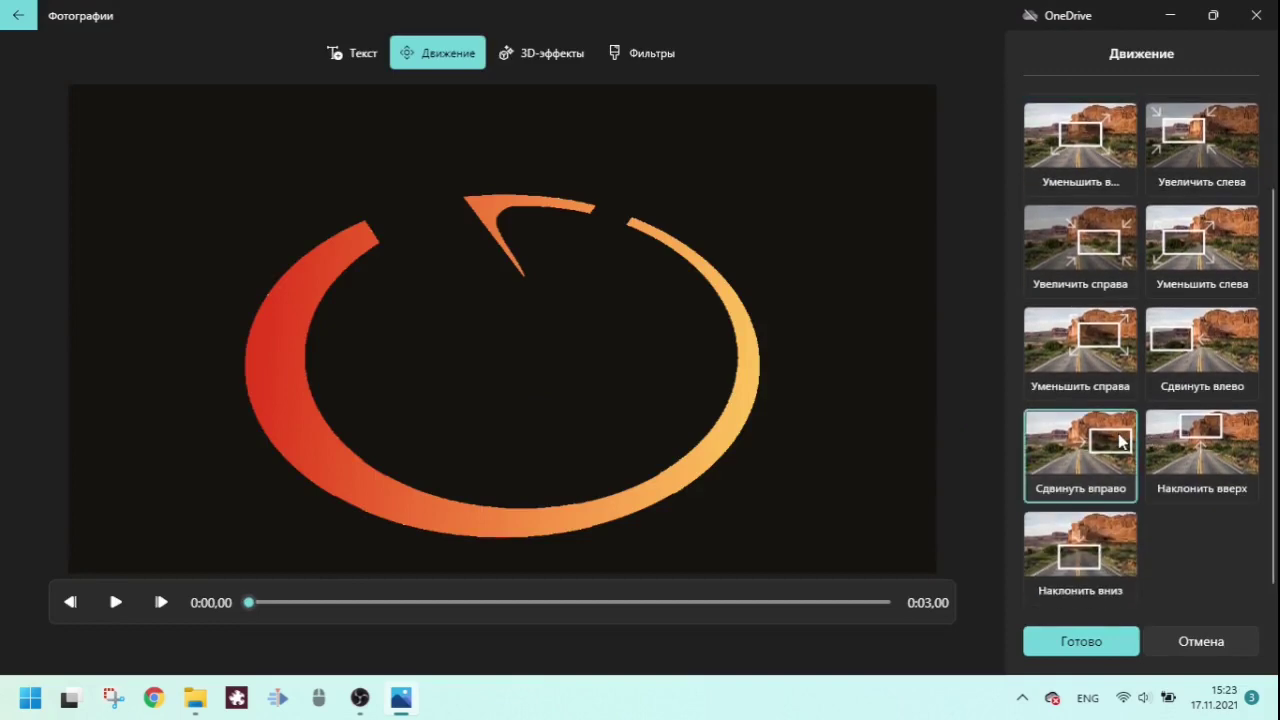
pyautogui.click(1081, 642)
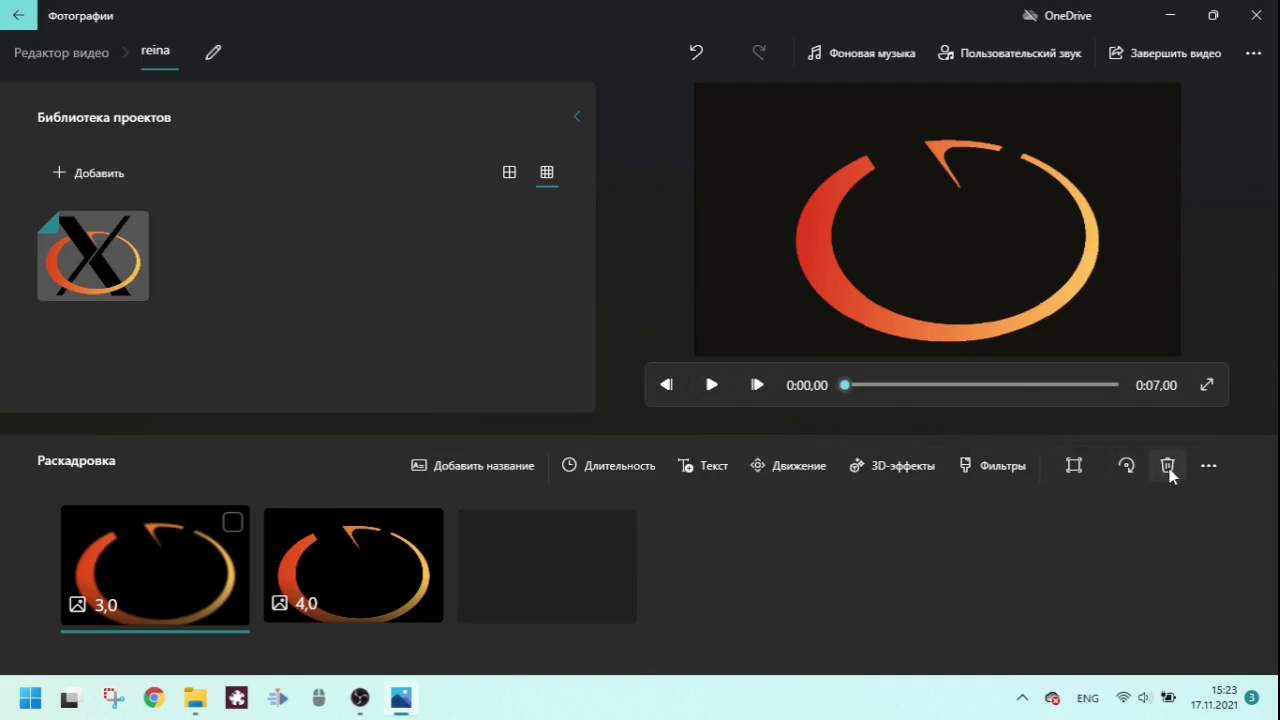
pyautogui.click(1207, 468)
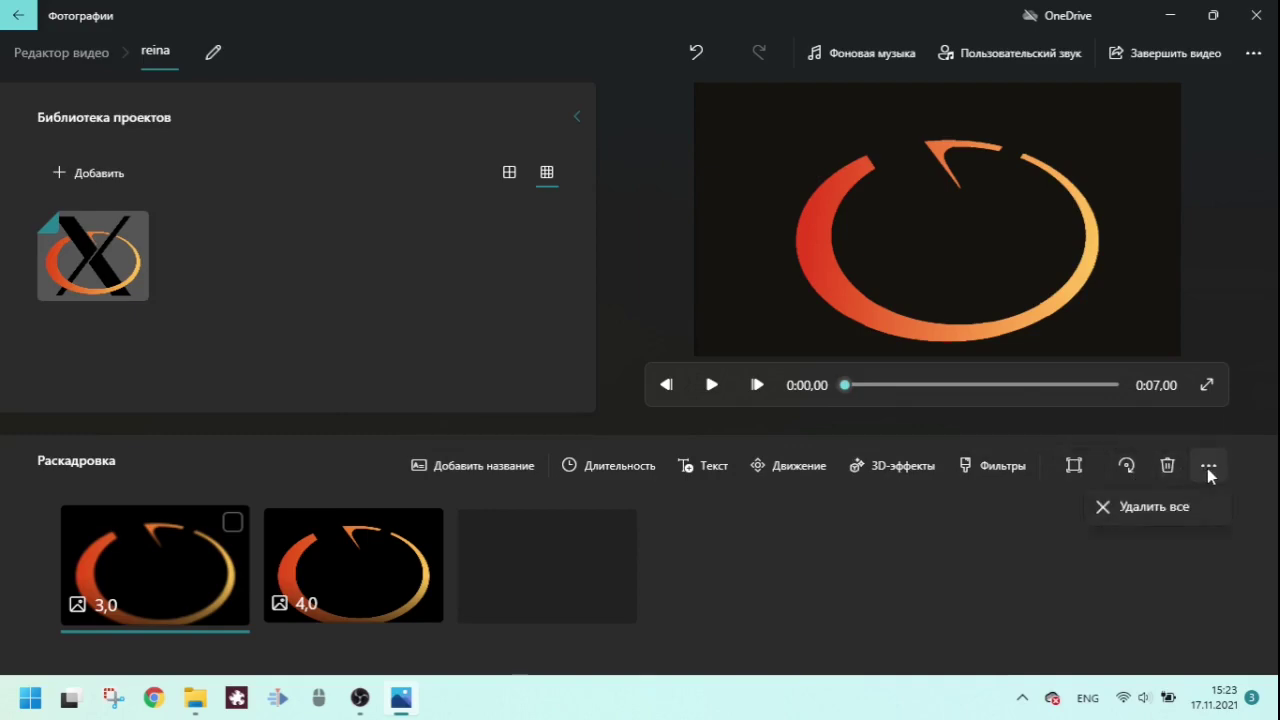
pyautogui.click(830, 555)
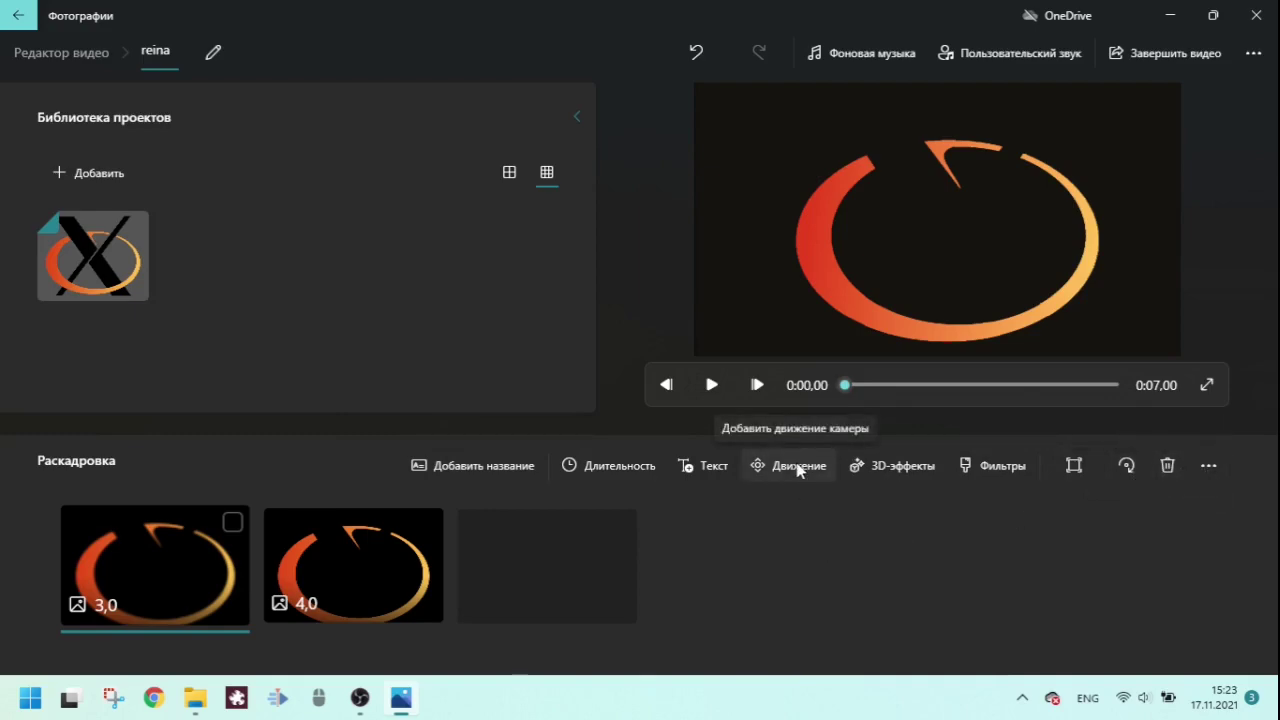
# - Add the text "yo yo yo here's the test video" to the first storyboard clip in the Сентимен... animated style
pyautogui.click(702, 466)
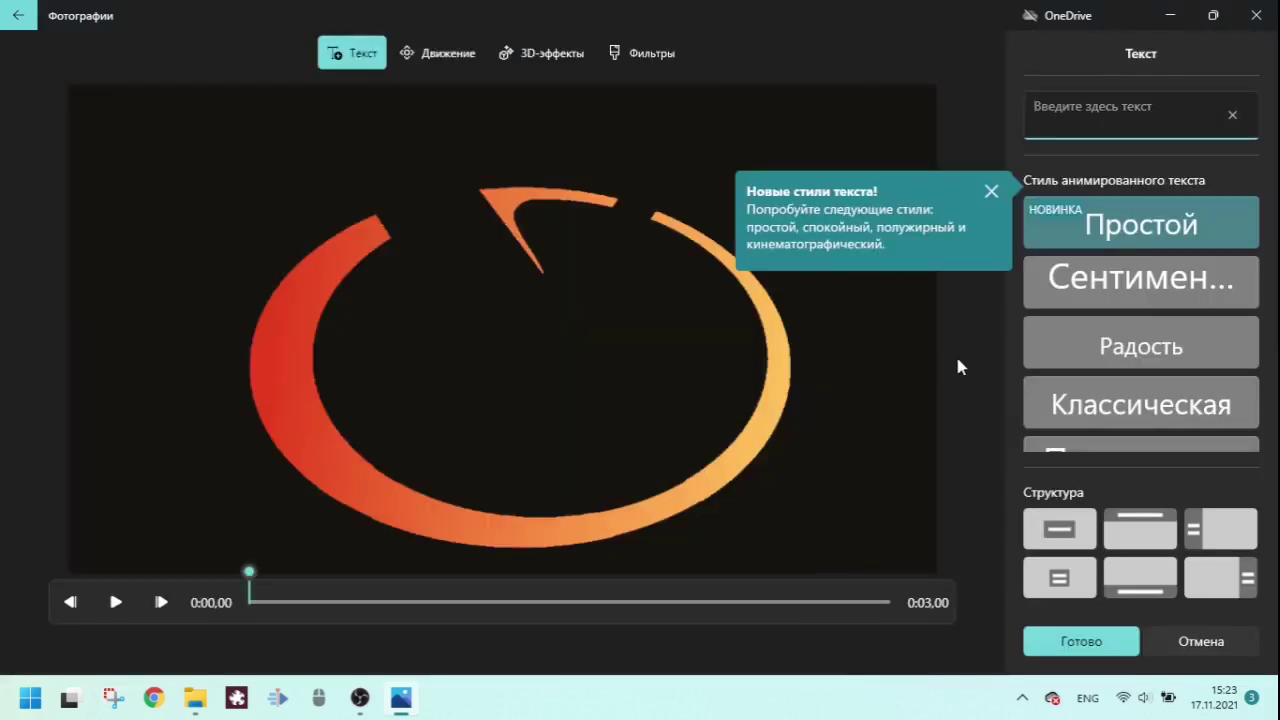
pyautogui.click(1100, 290)
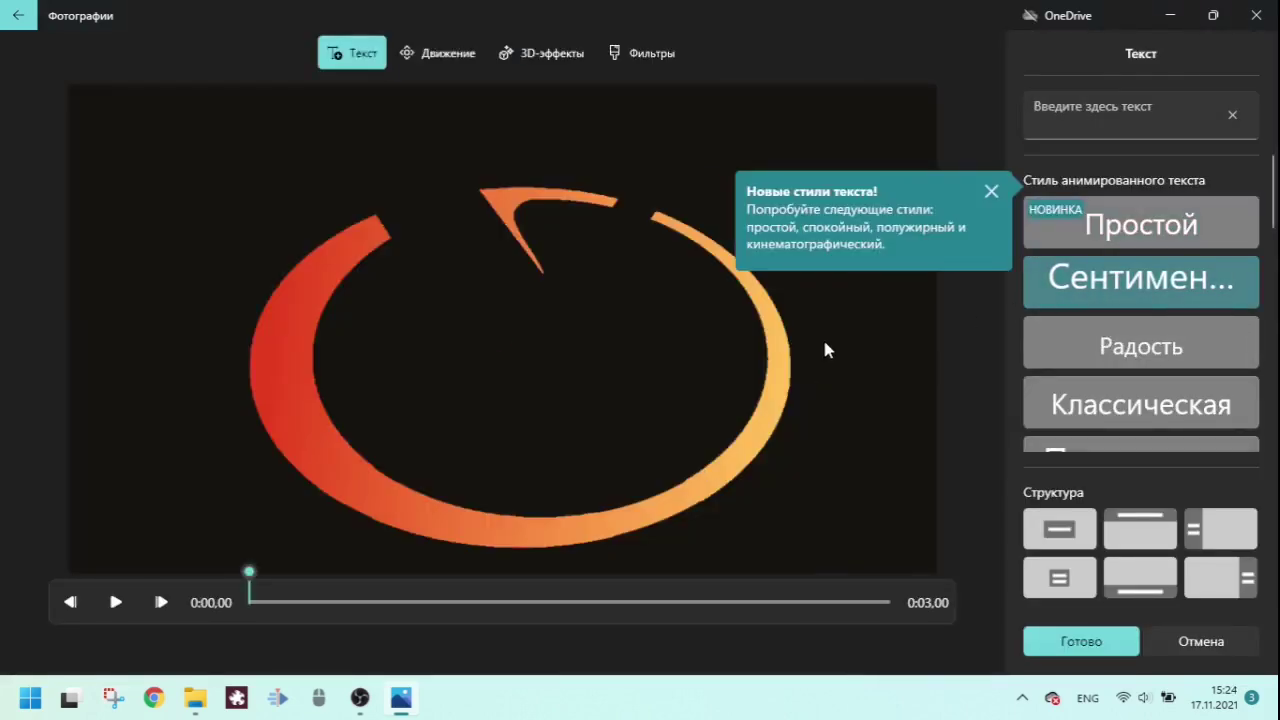
pyautogui.click(1116, 128)
pyautogui.write('yo yo yo')
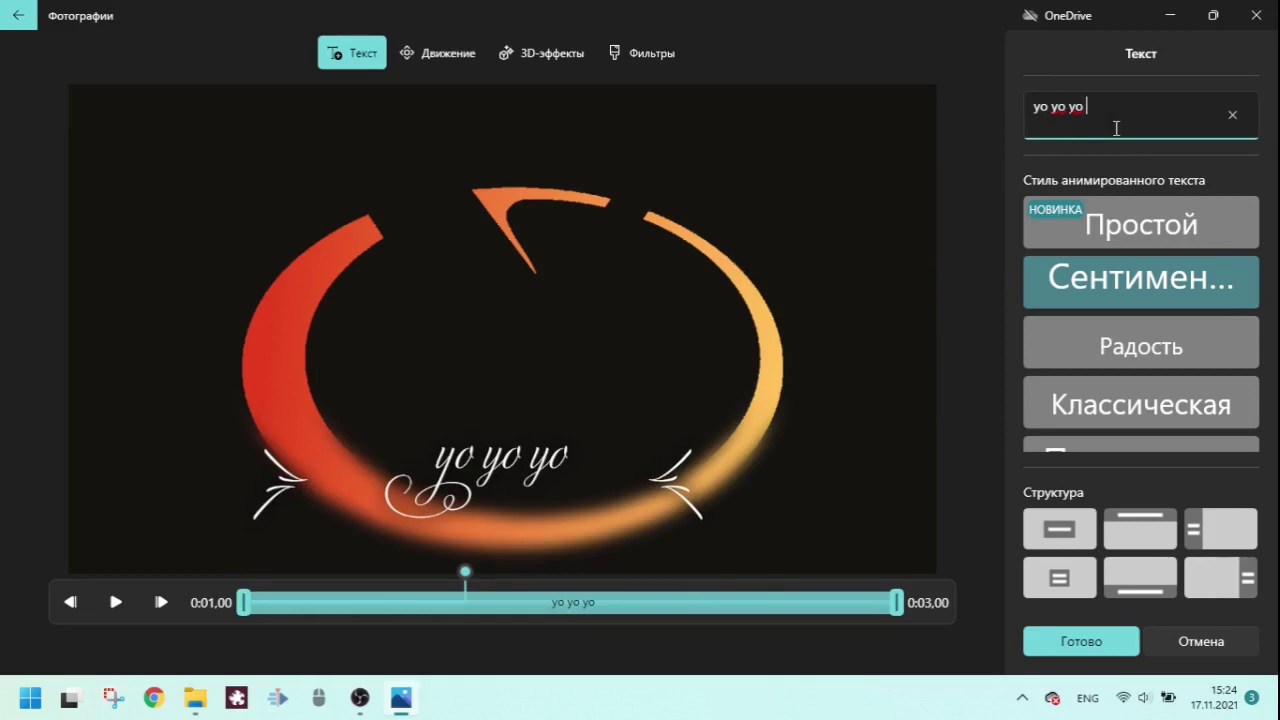
pyautogui.write(" here's")
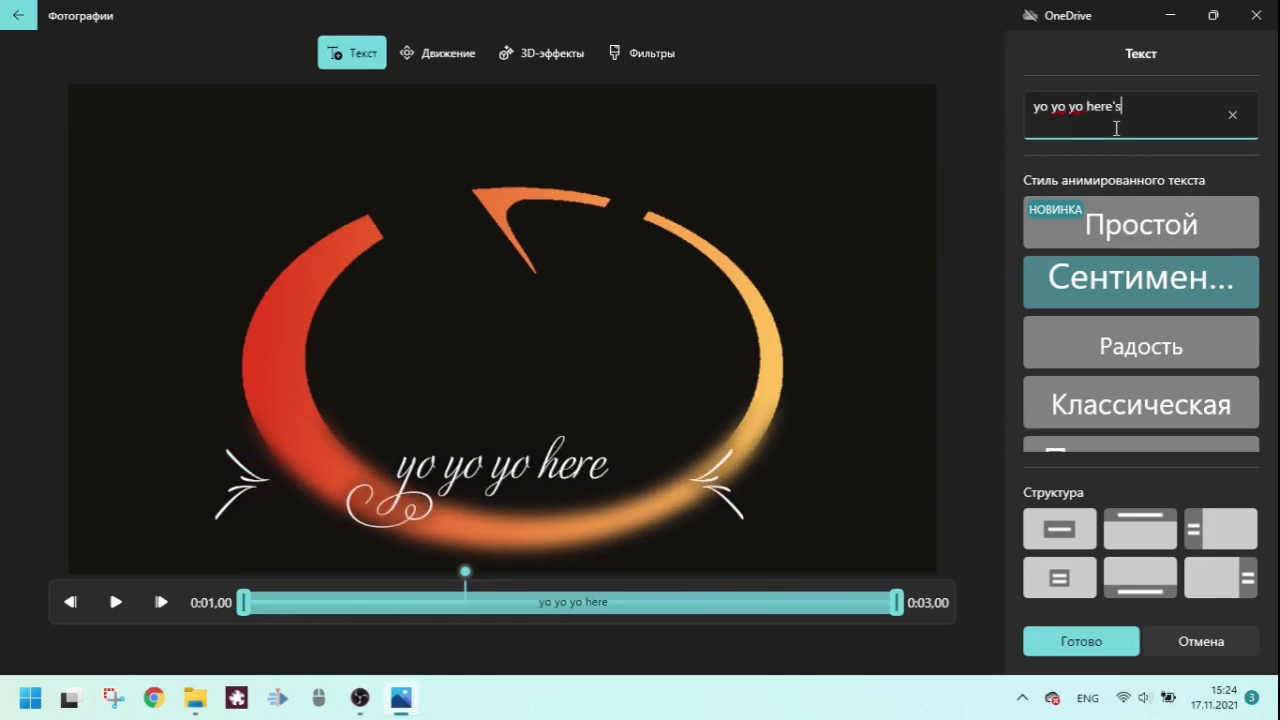
pyautogui.write(' the tes')
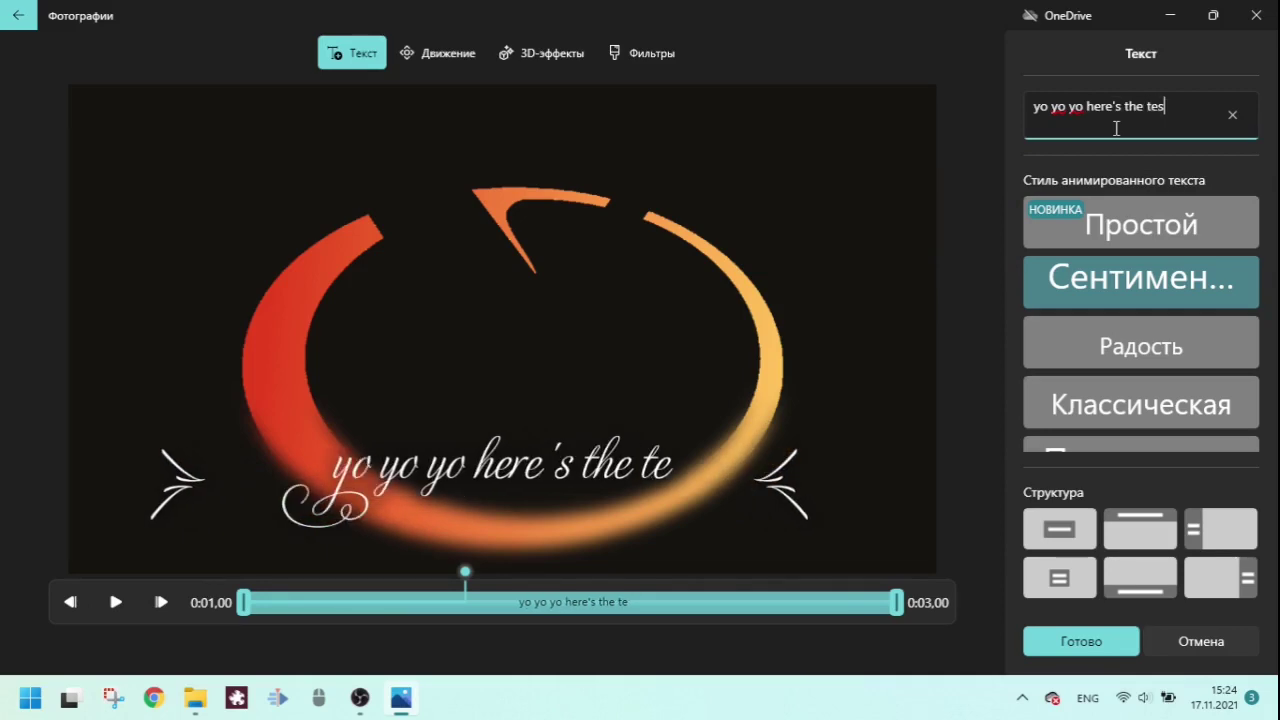
pyautogui.write('t video')
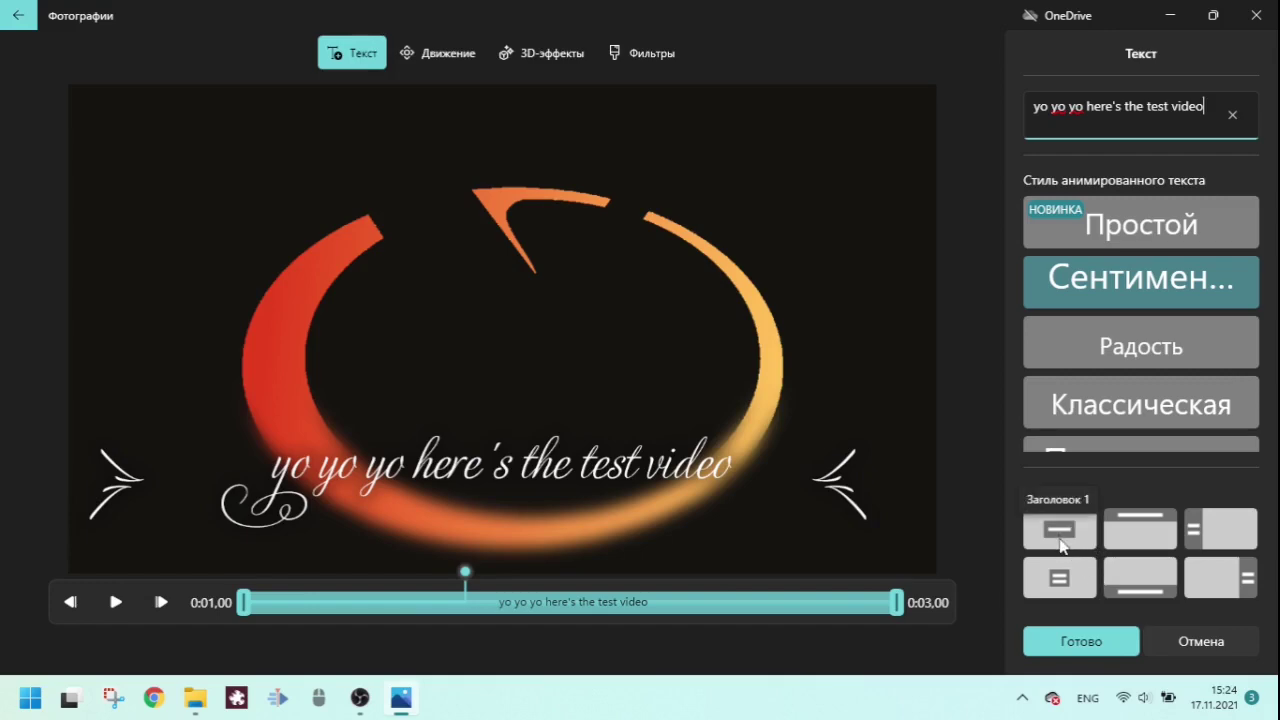
# - Try different text layouts, and save the text with the centred layout framed by corner ornaments
pyautogui.click(1061, 540)
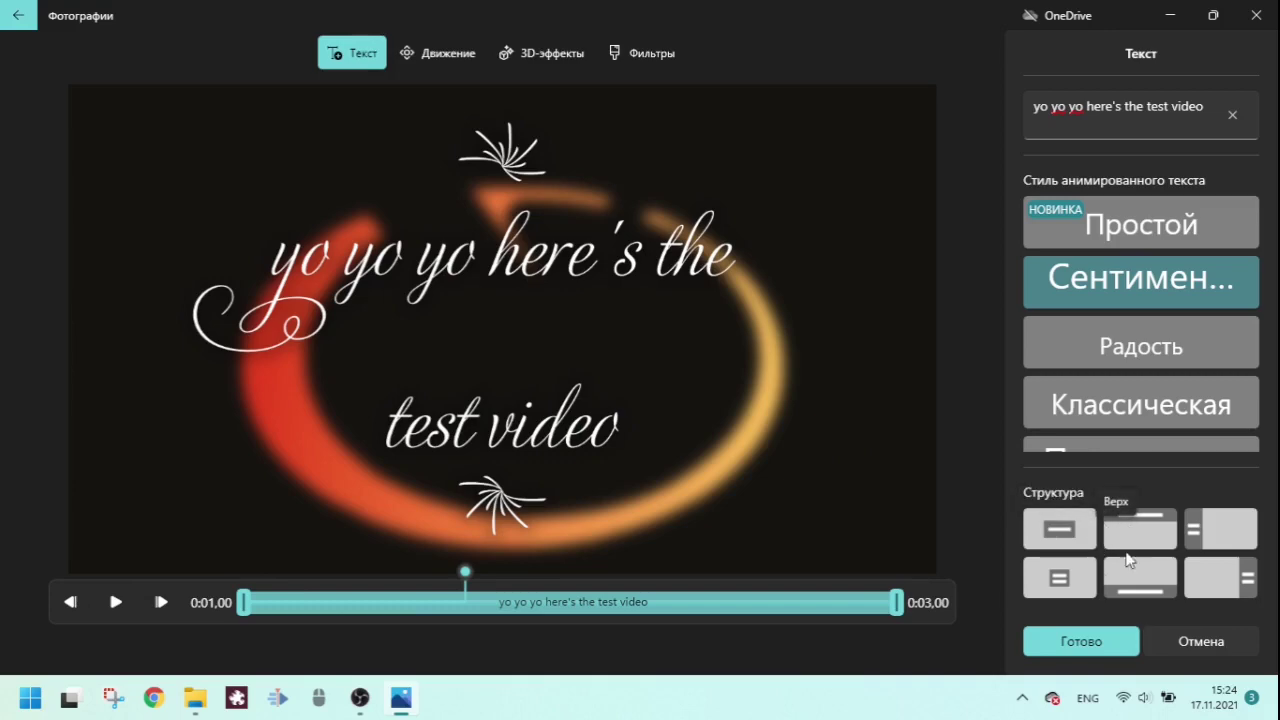
pyautogui.click(1132, 538)
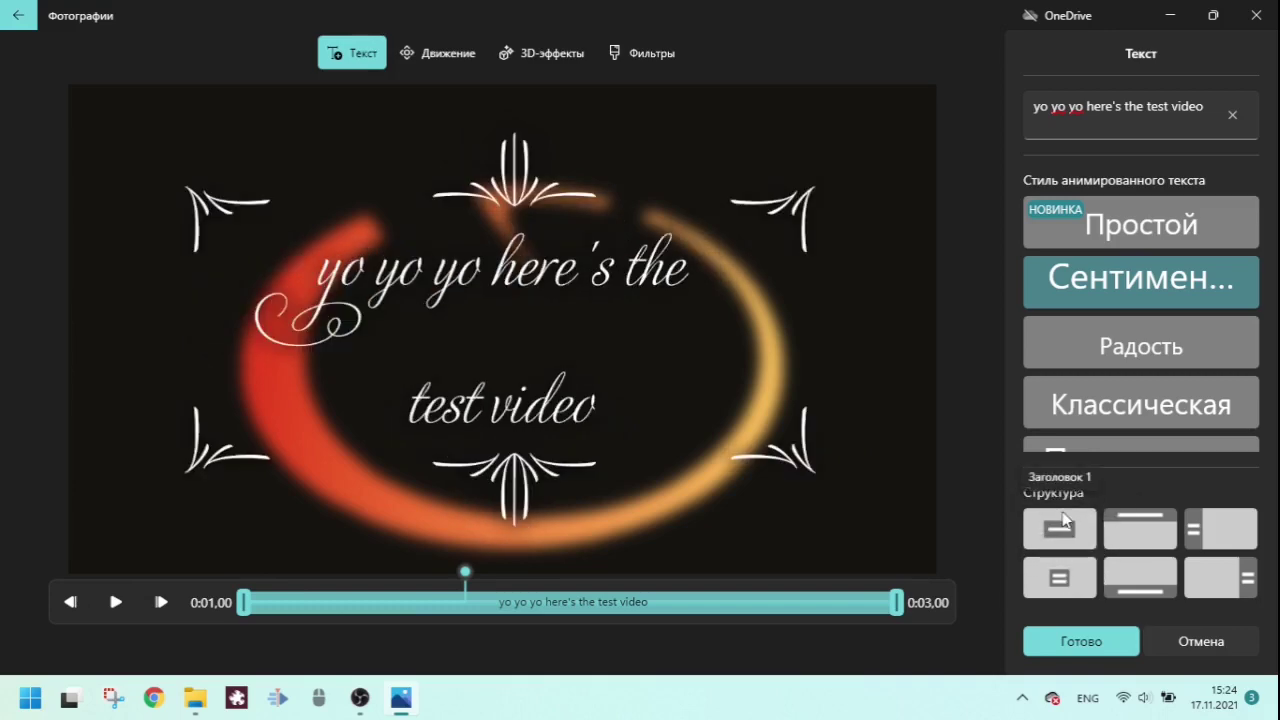
pyautogui.click(1049, 645)
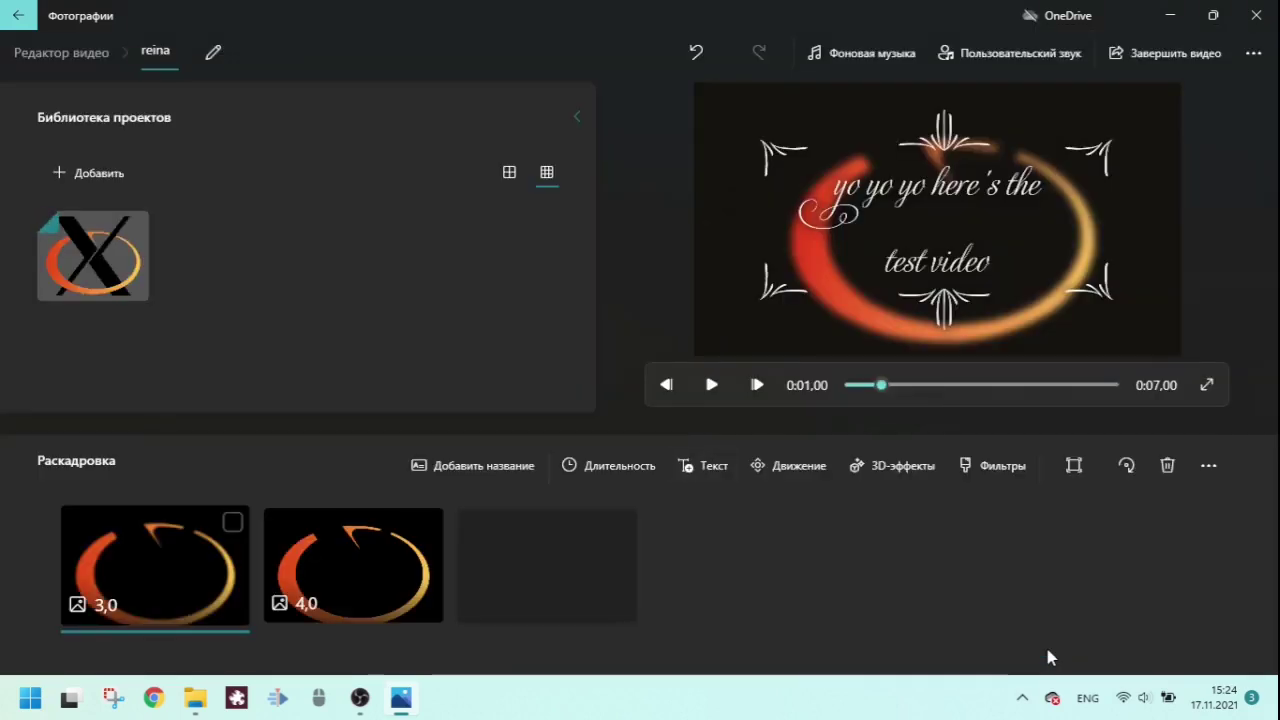
# - Switch between the two storyboard clips and leave the second clip selected
pyautogui.click(295, 567)
pyautogui.moveTo(293, 568); pyautogui.dragTo(197, 583)
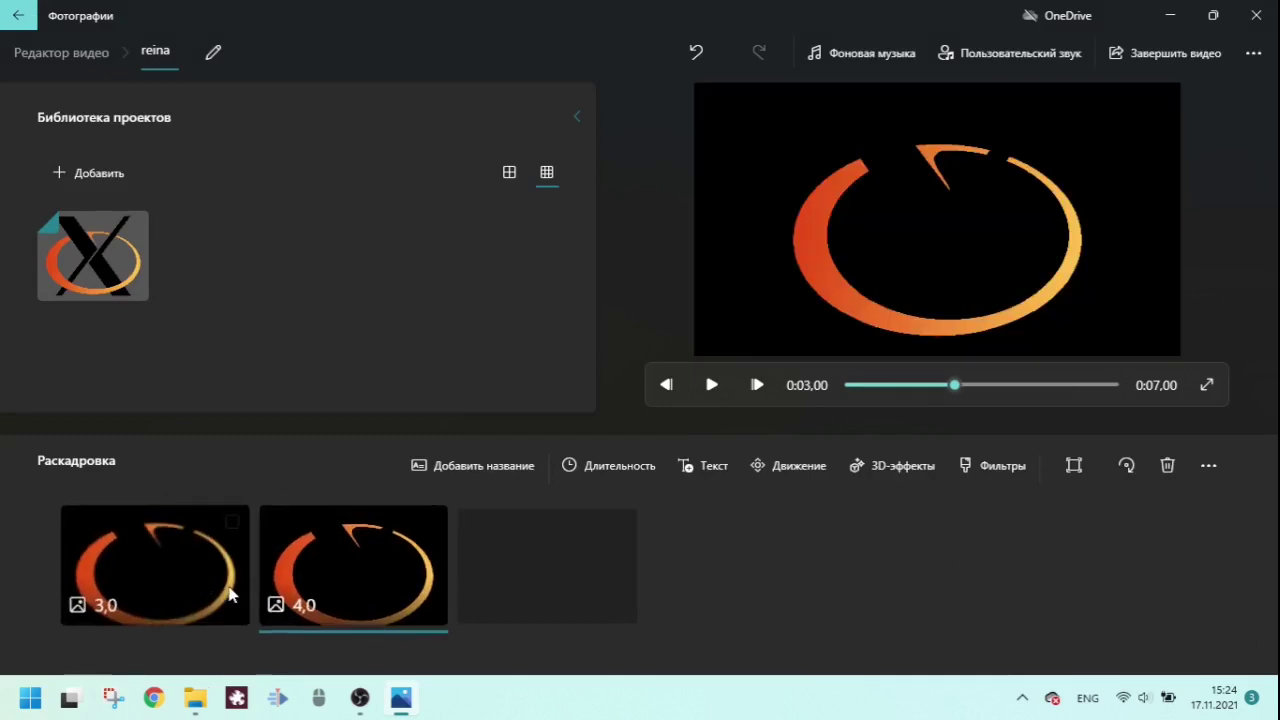
pyautogui.click(231, 591)
pyautogui.click(299, 599)
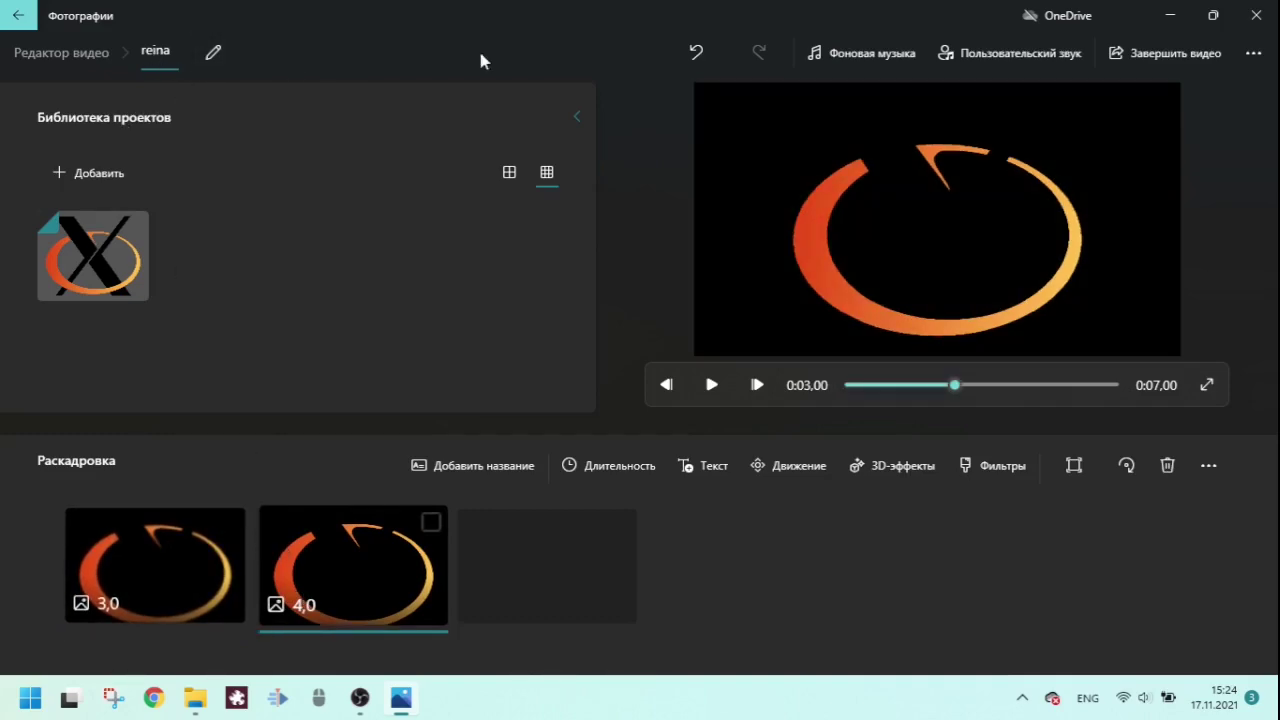
# - Look through the available video themes for the project without applying one
pyautogui.click(1255, 56)
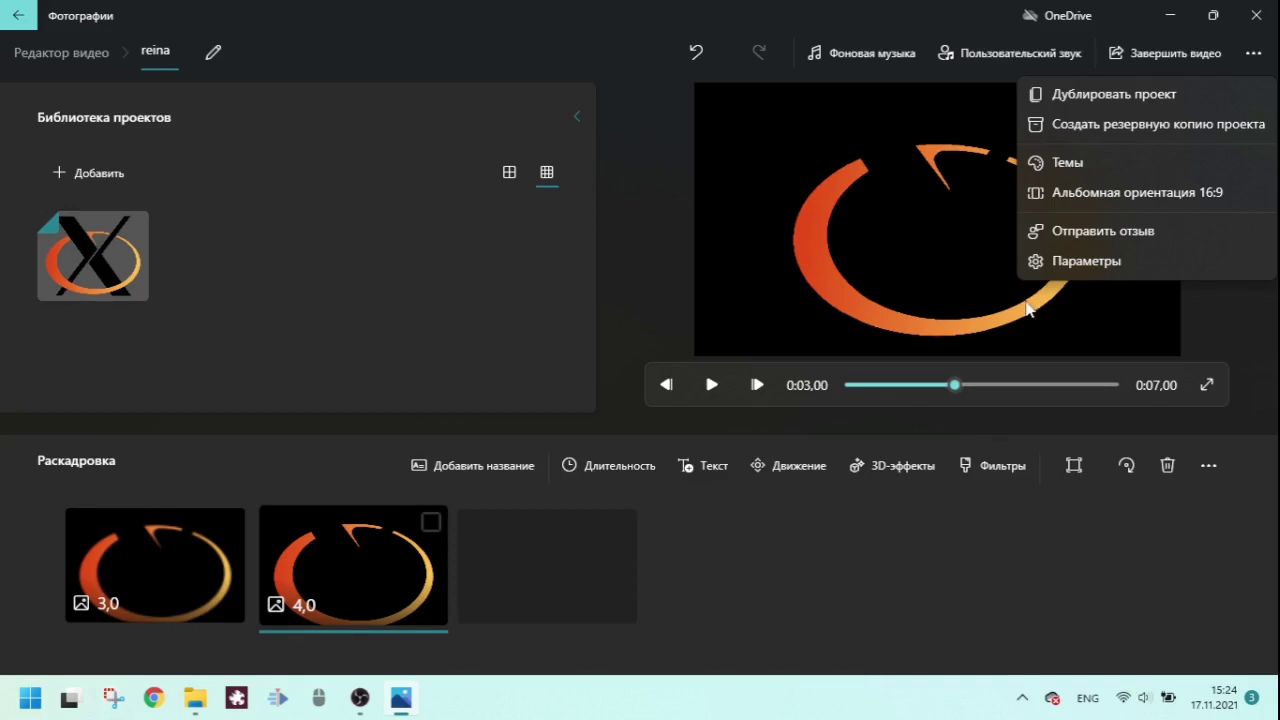
pyautogui.click(1071, 172)
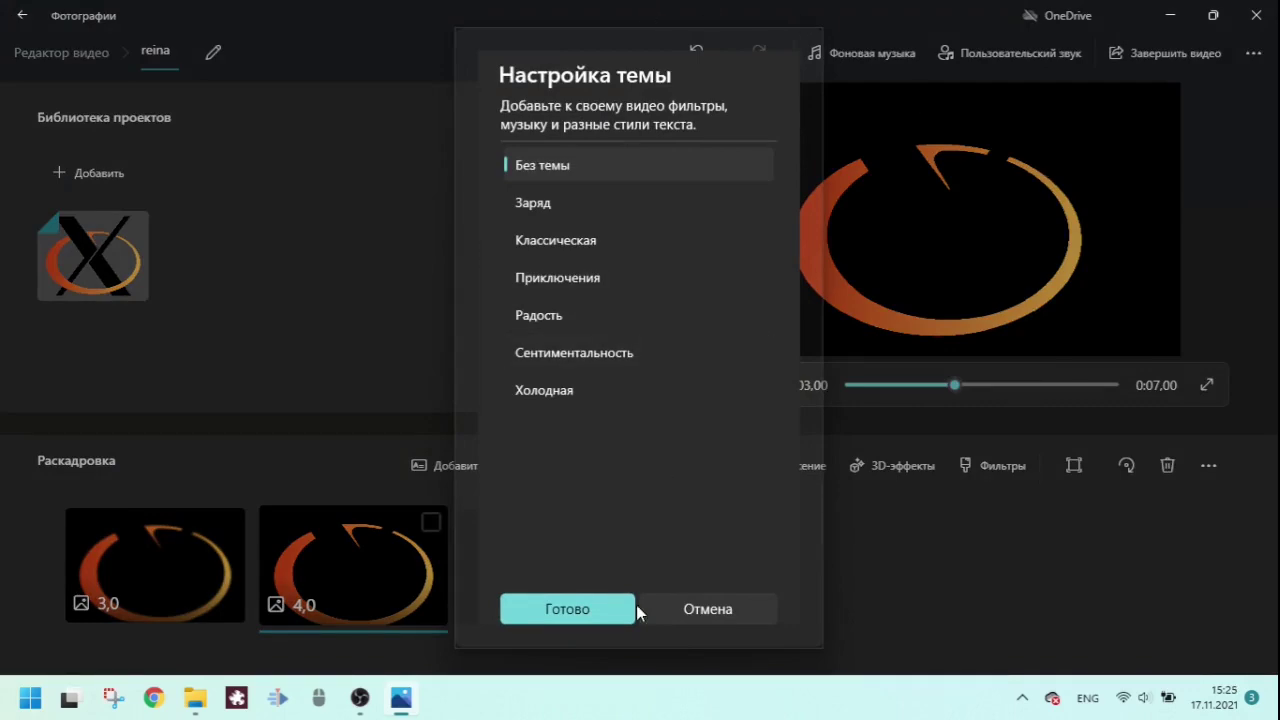
pyautogui.click(670, 608)
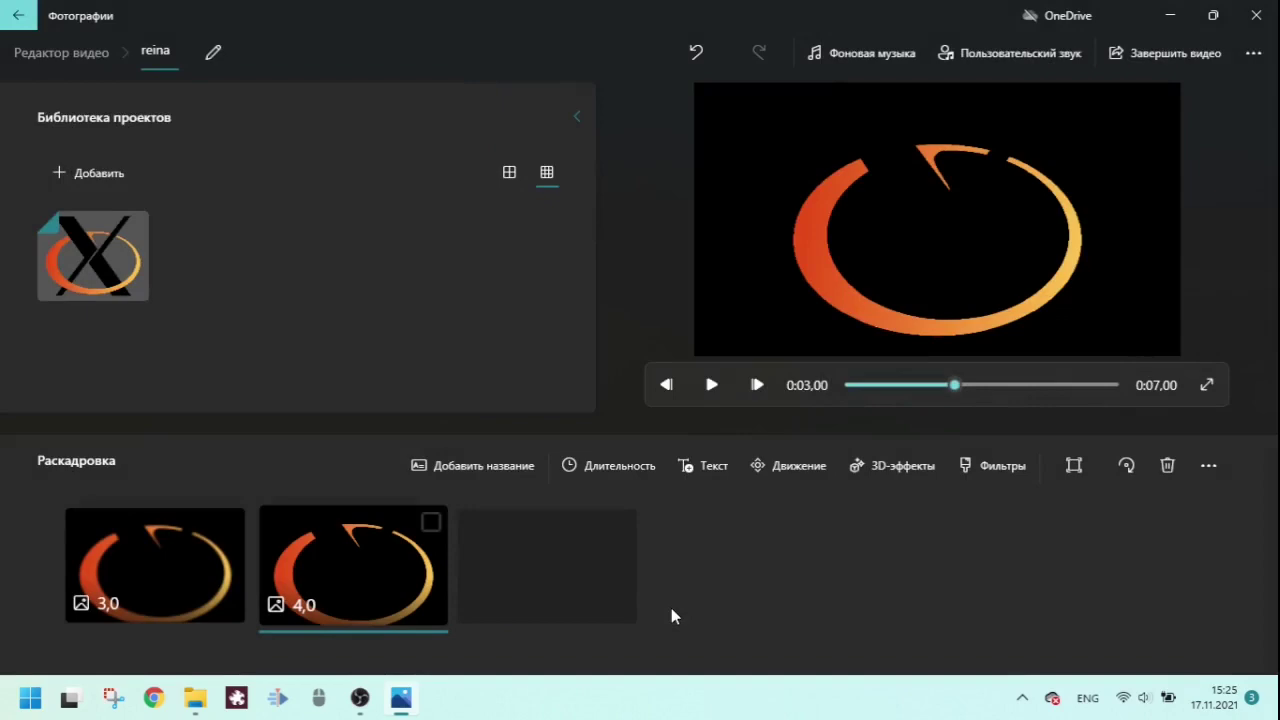
# - Start finishing the video at Высокое 1080p quality and show the additional export options
pyautogui.click(1160, 55)
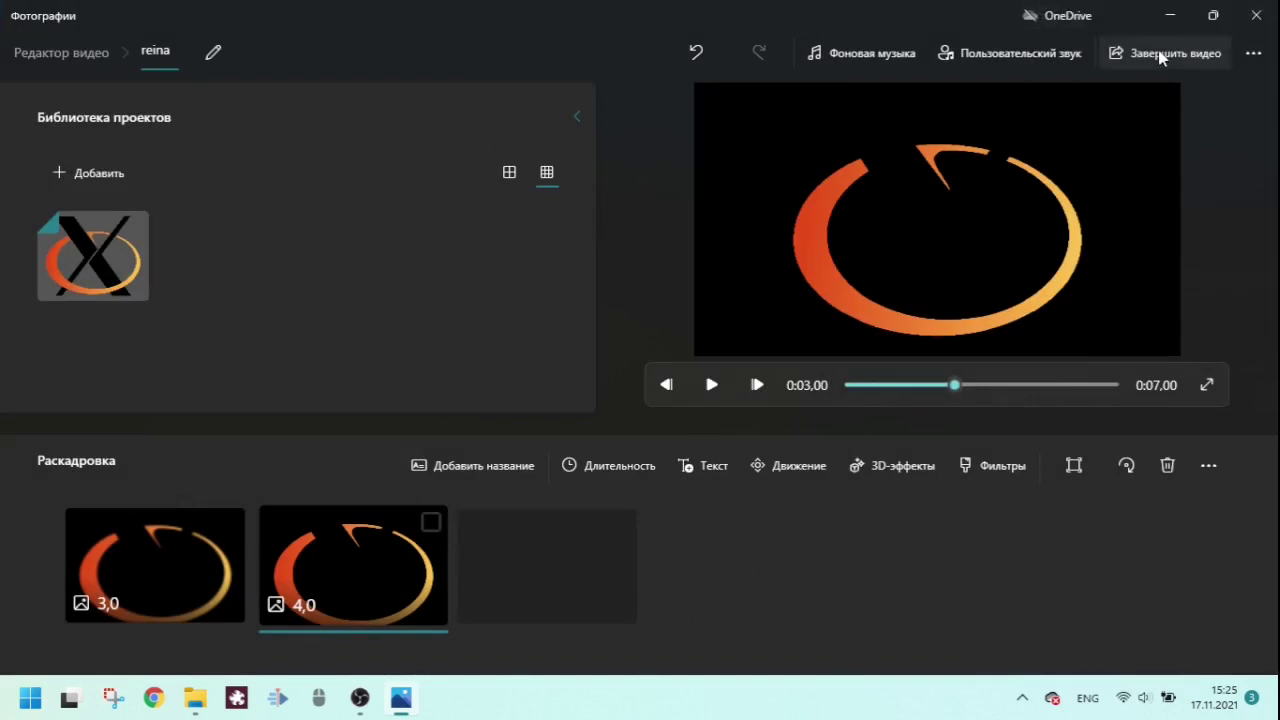
pyautogui.click(540, 313)
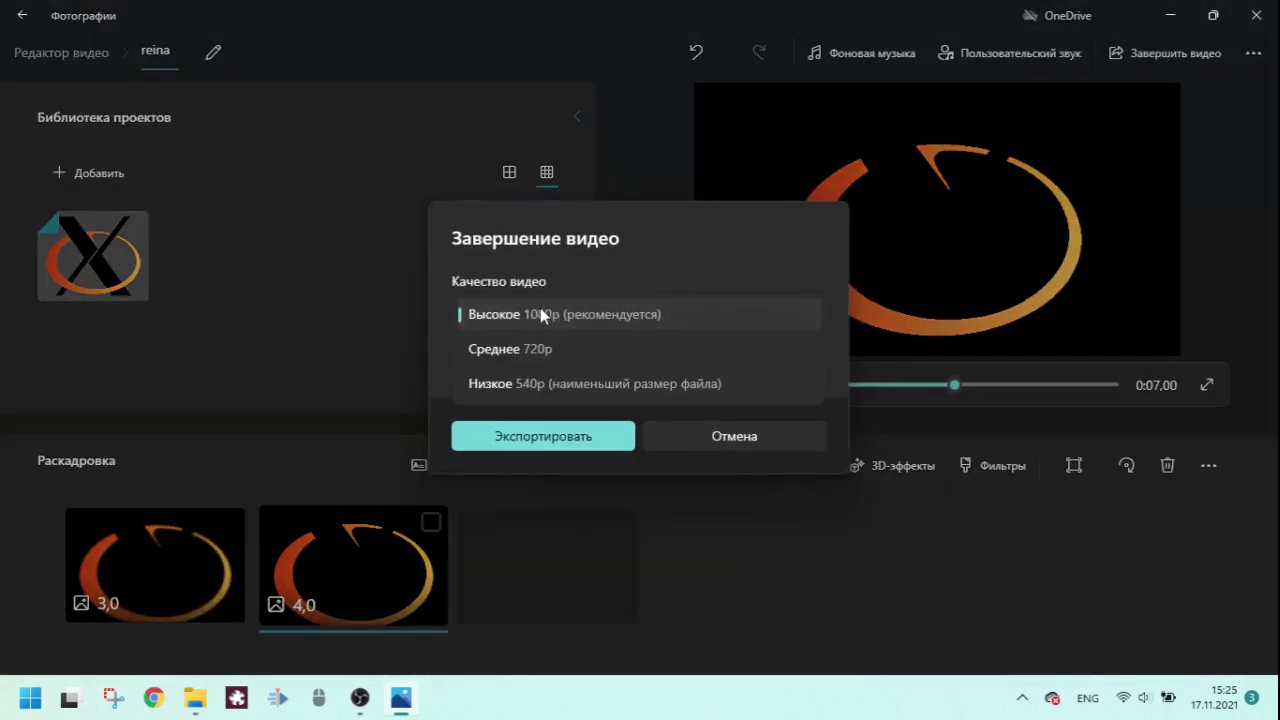
pyautogui.click(492, 283)
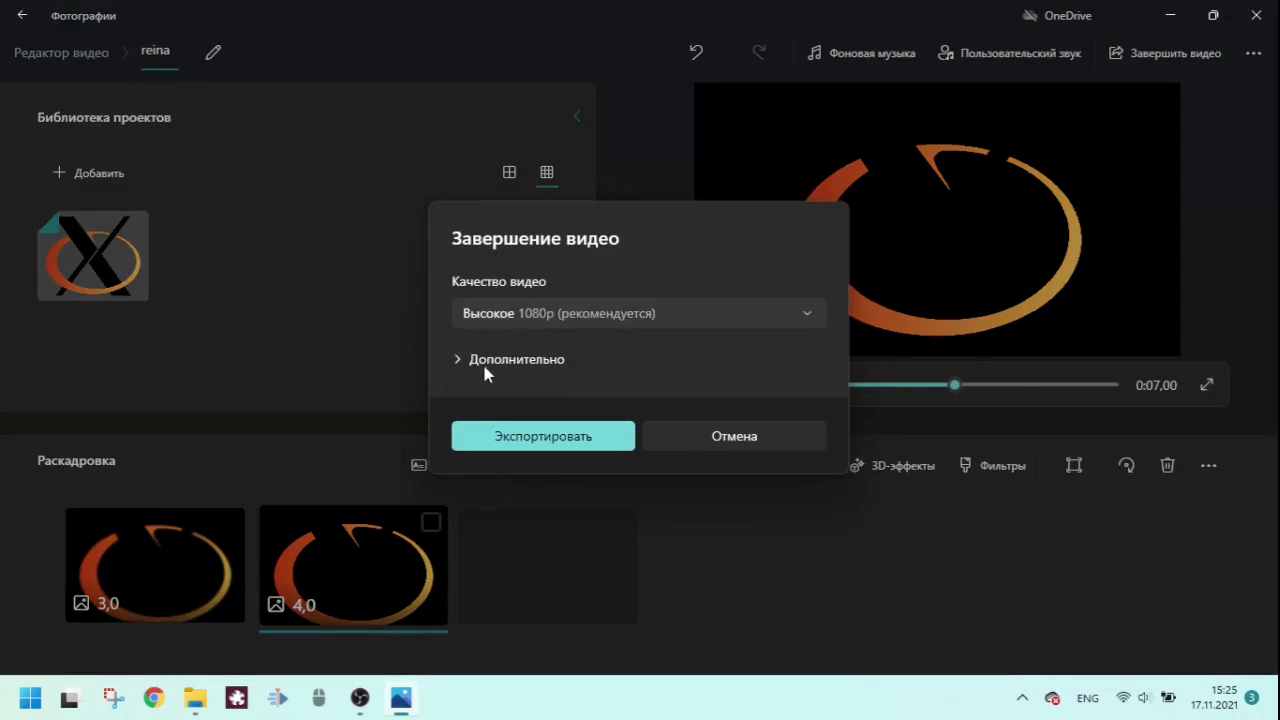
pyautogui.click(465, 359)
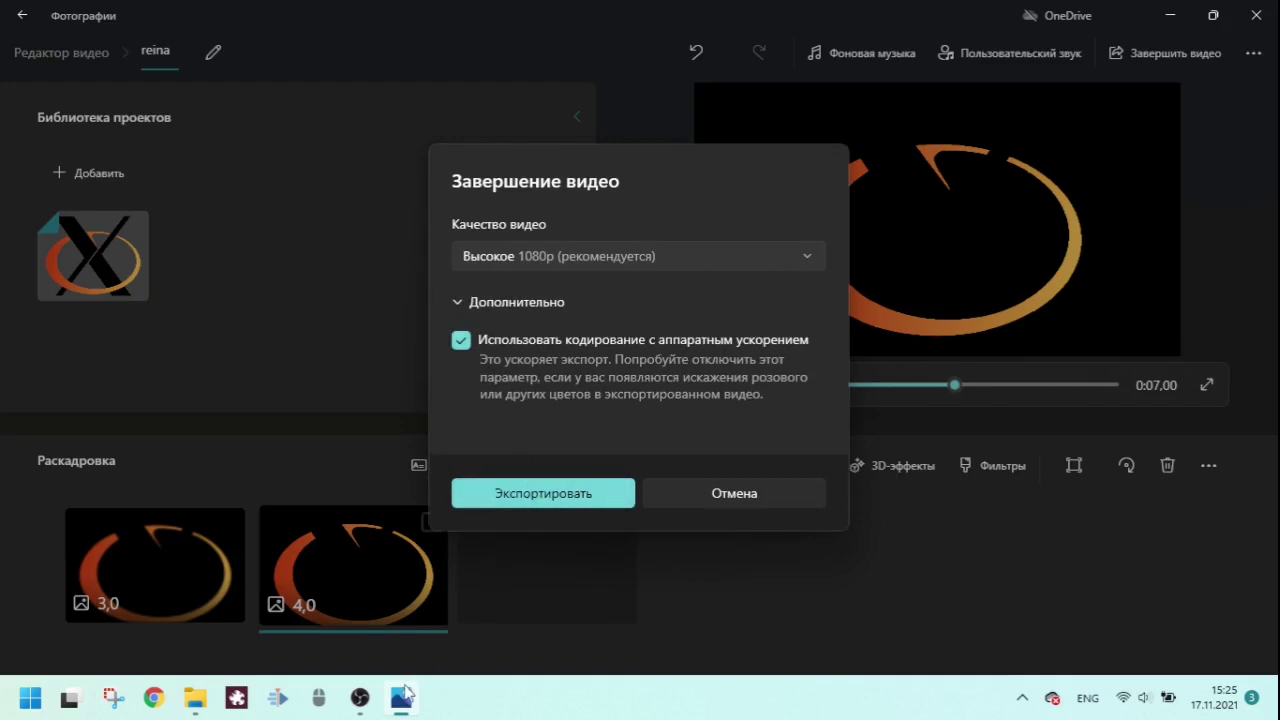
# - Export the video to the Изображения folder with the file name TEST VIDEO ON WINDOWS 11 MOVIE MAKER
pyautogui.click(524, 497)
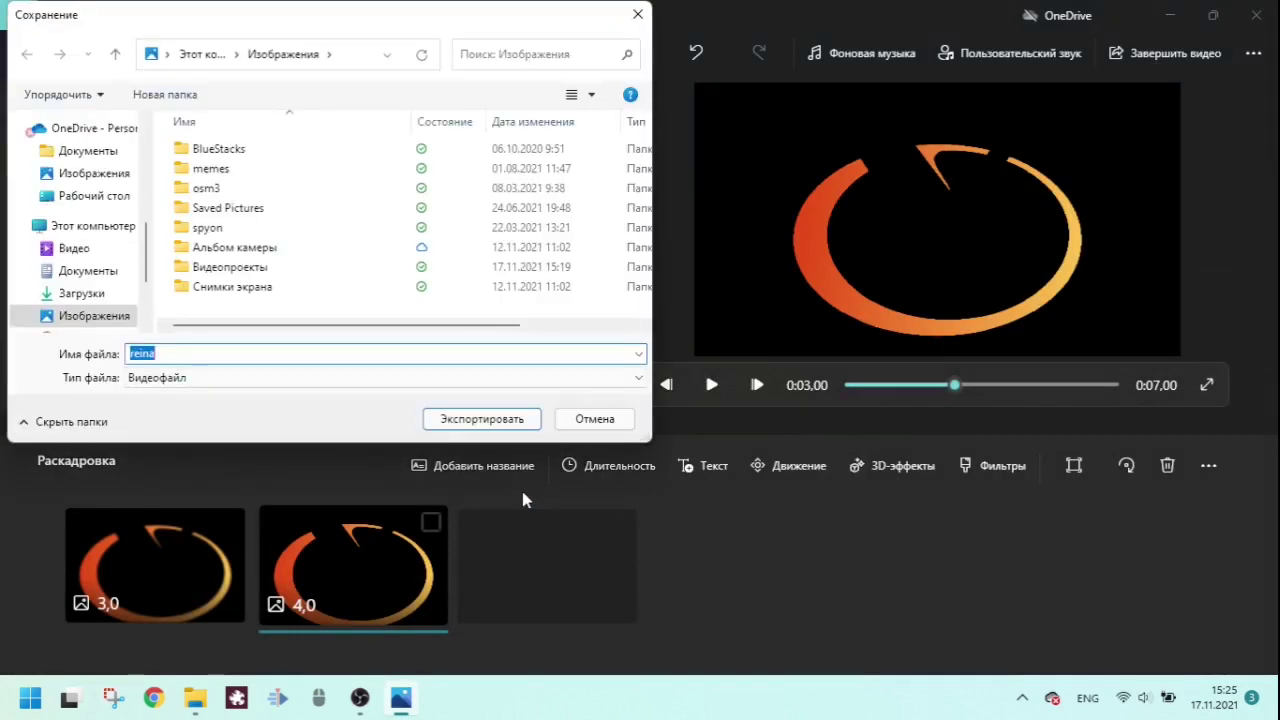
pyautogui.write('TEST VIDEO O')
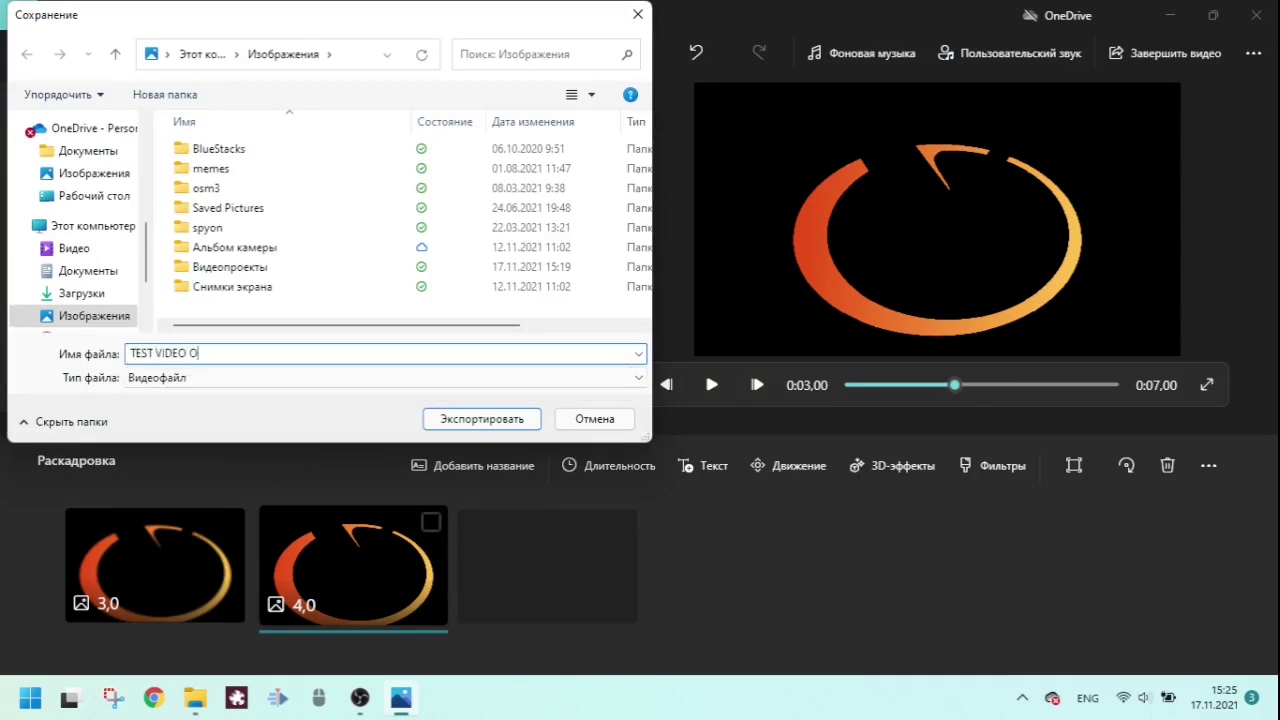
pyautogui.write('N WINDOWS 11 MOVIE MAKER')
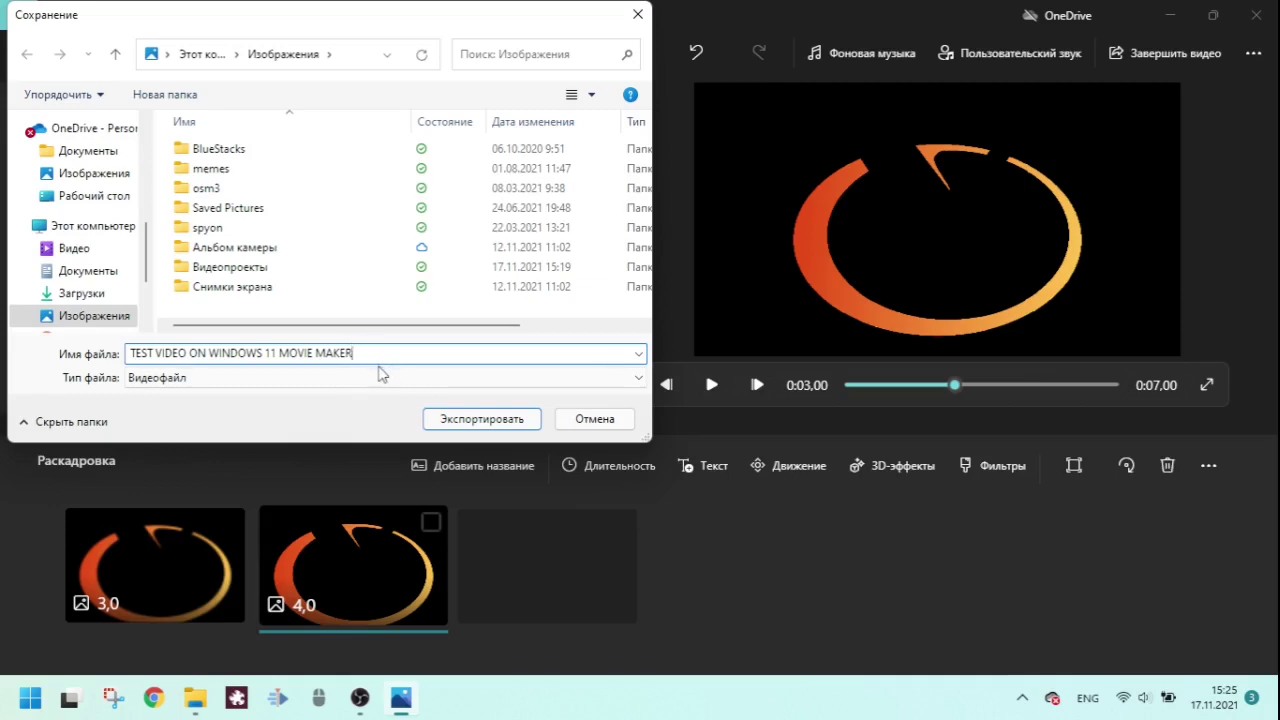
pyautogui.click(458, 420)
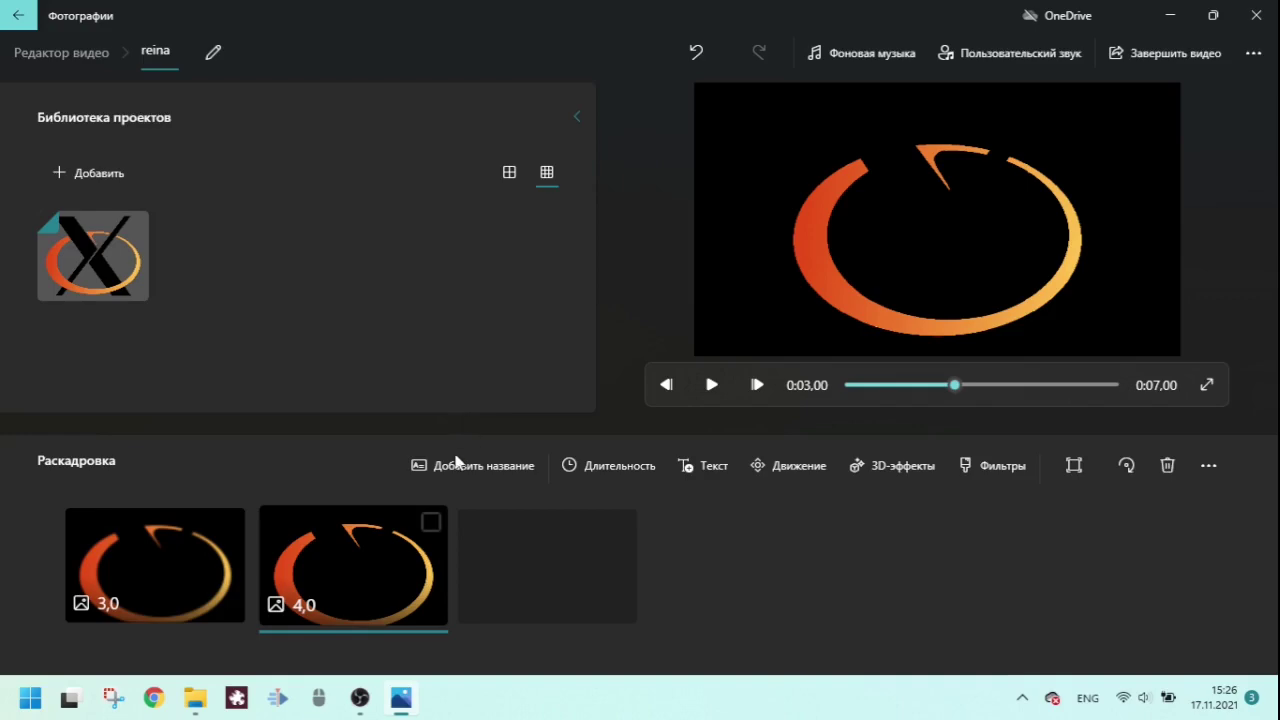
# - Browse through the pictures in the photo viewer and open the X.Org logo image
pyautogui.click(401, 697)
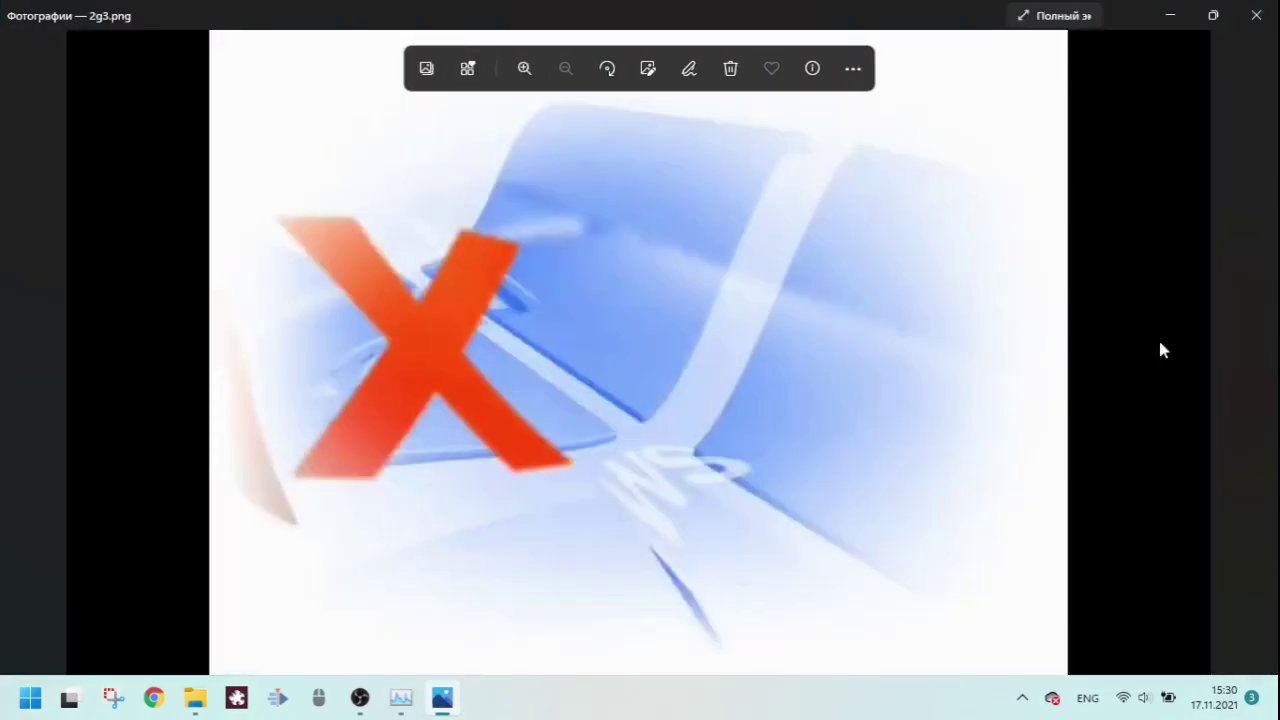
pyautogui.moveTo(869, 434)
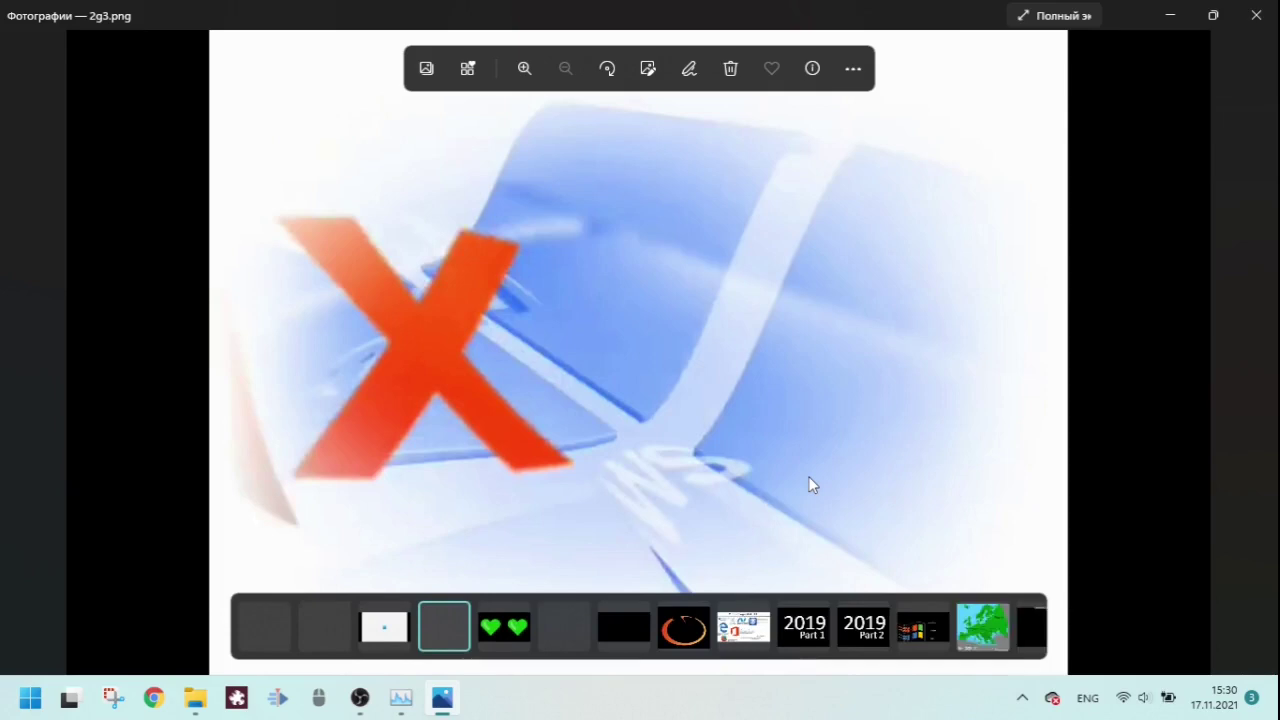
pyautogui.moveTo(1210, 349)
pyautogui.click(1254, 352)
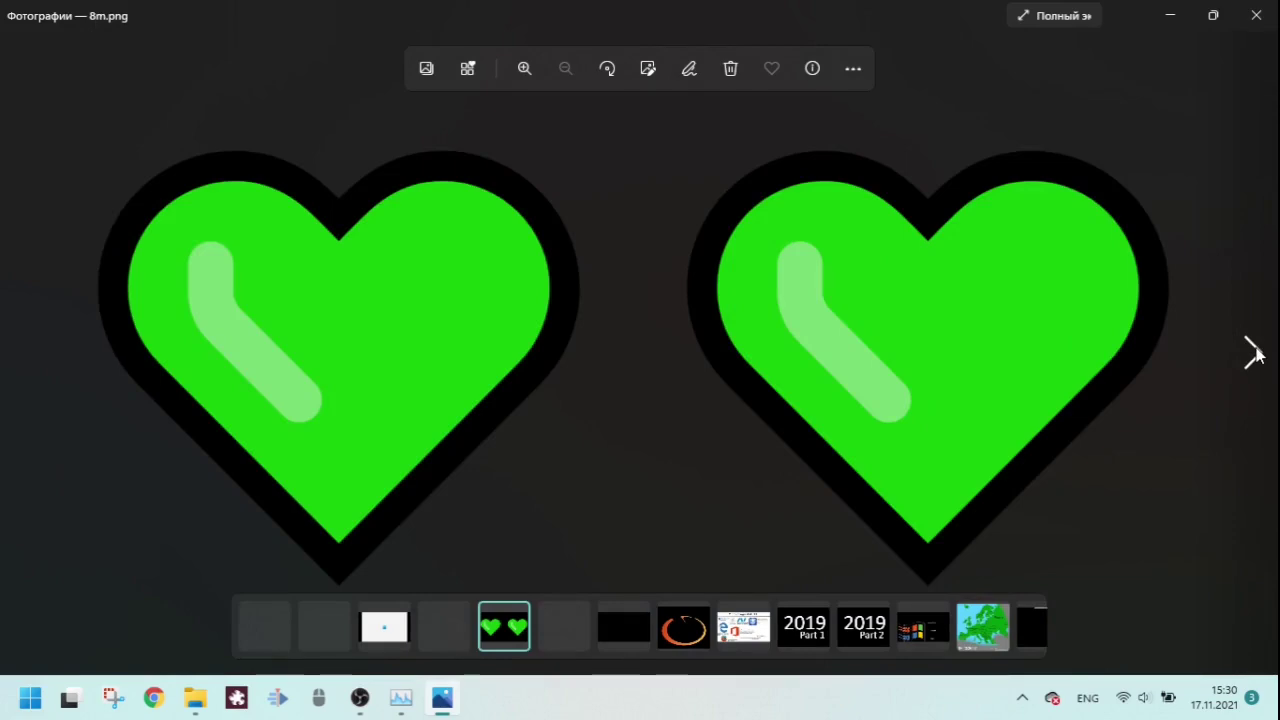
pyautogui.click(1254, 352)
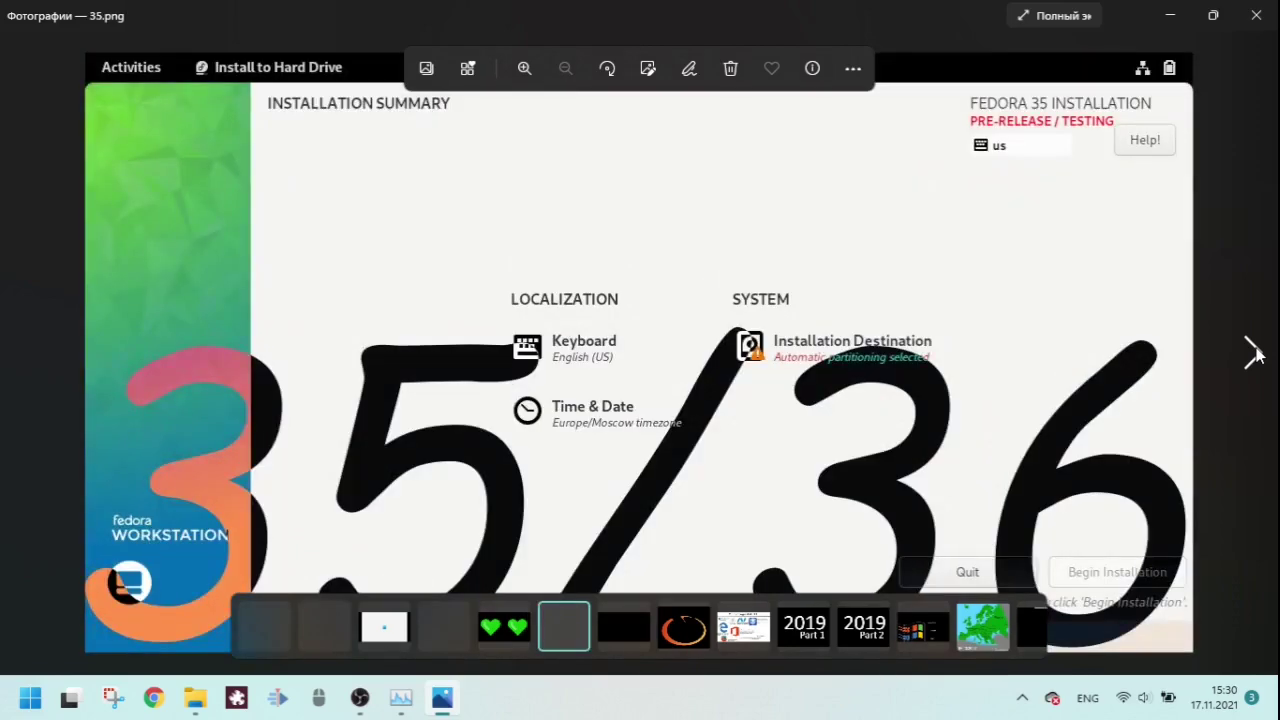
pyautogui.click(1254, 352)
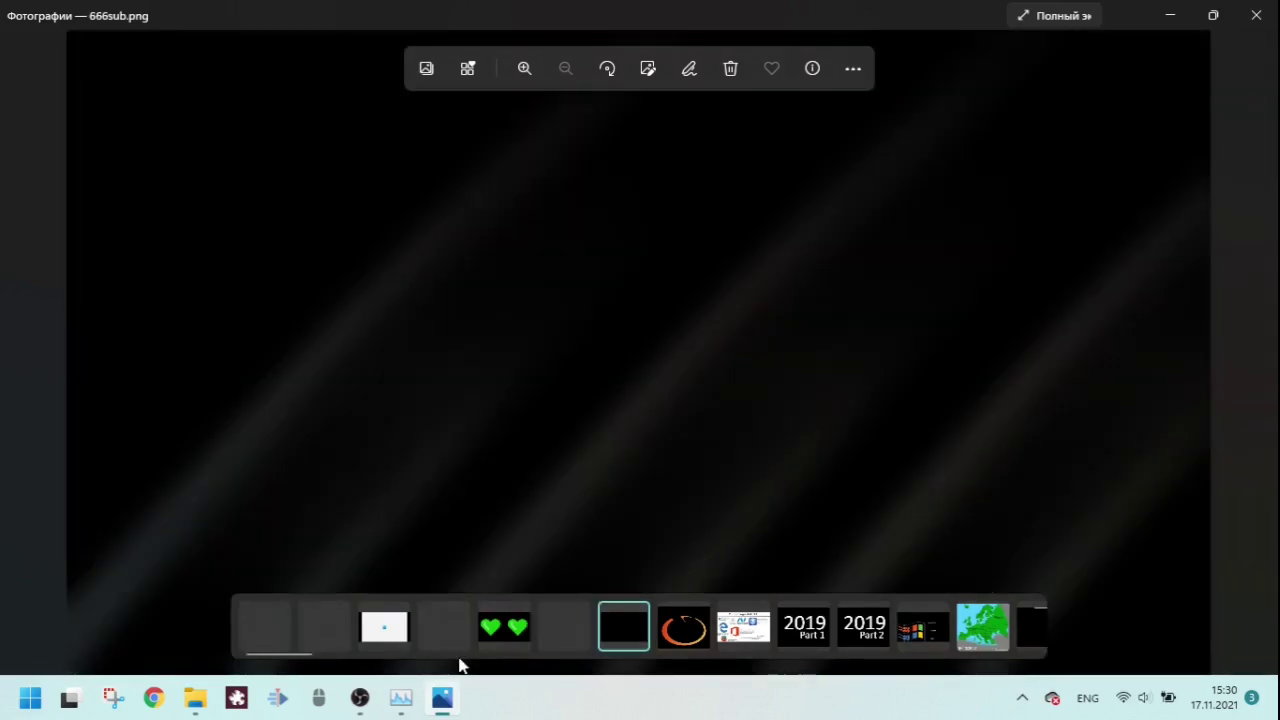
pyautogui.click(570, 629)
pyautogui.click(674, 636)
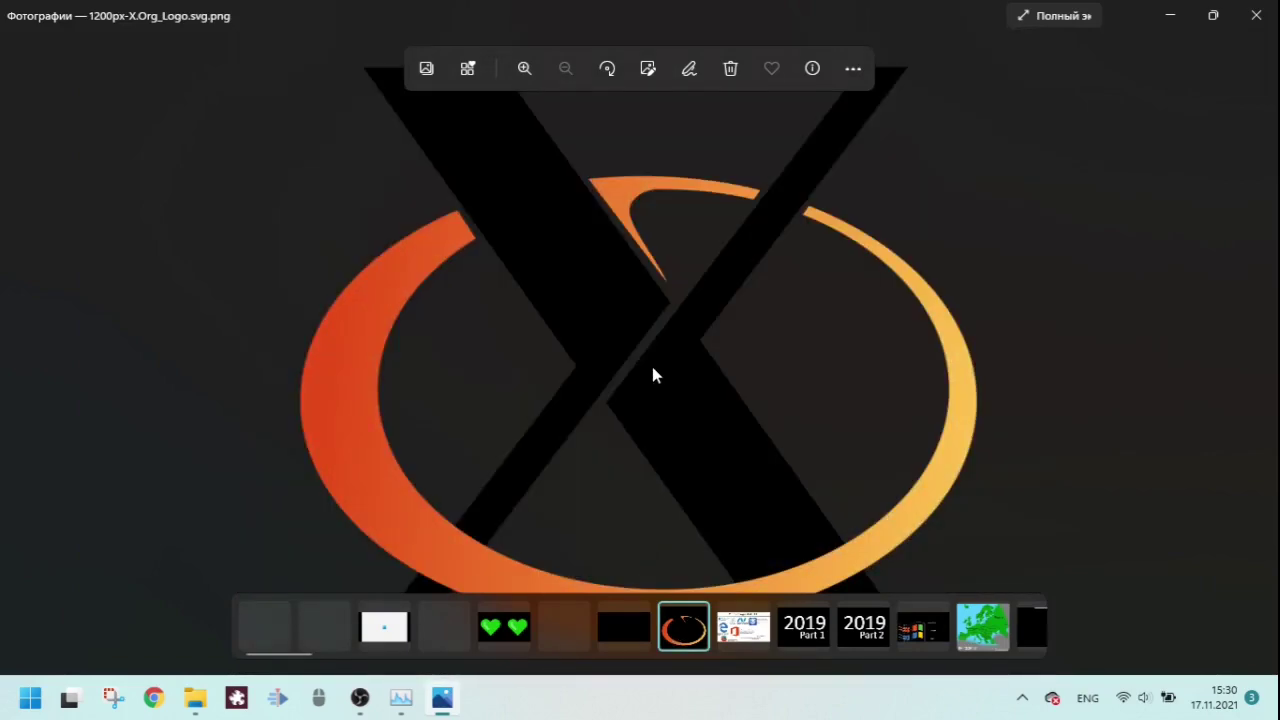
# - Show the file details of the X.Org logo image and display the image at its actual size
pyautogui.click(855, 66)
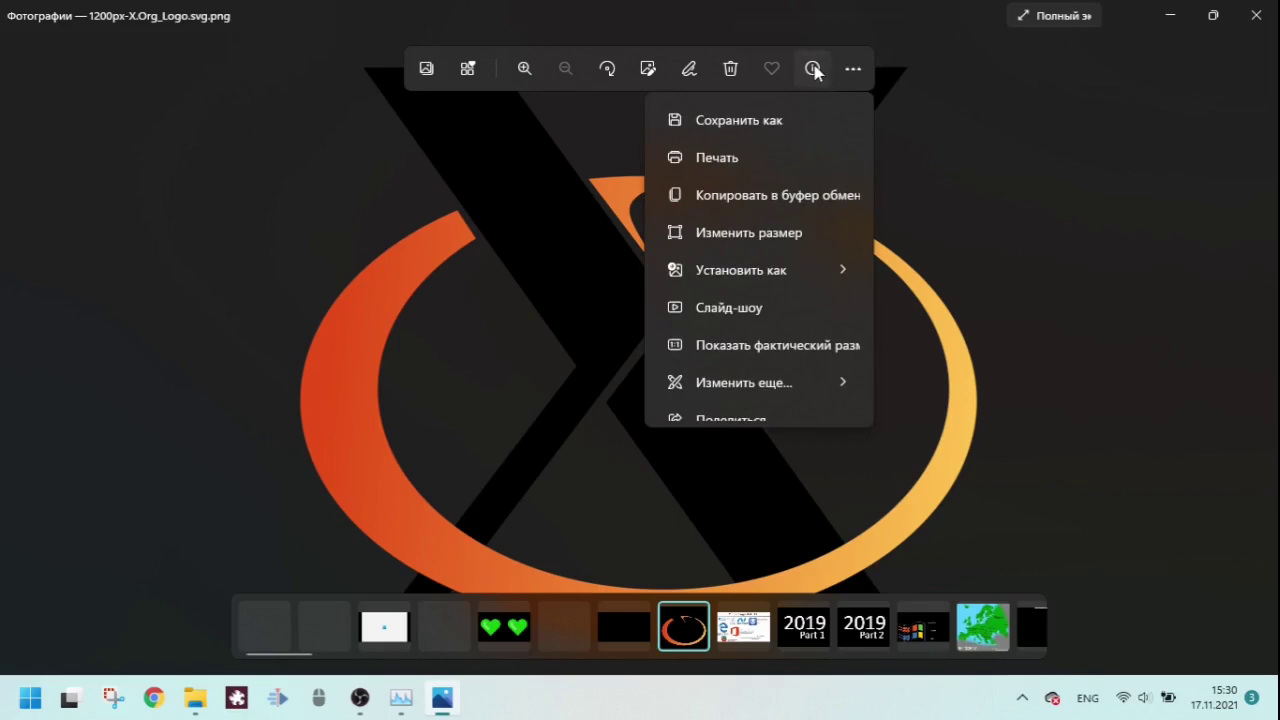
pyautogui.click(813, 69)
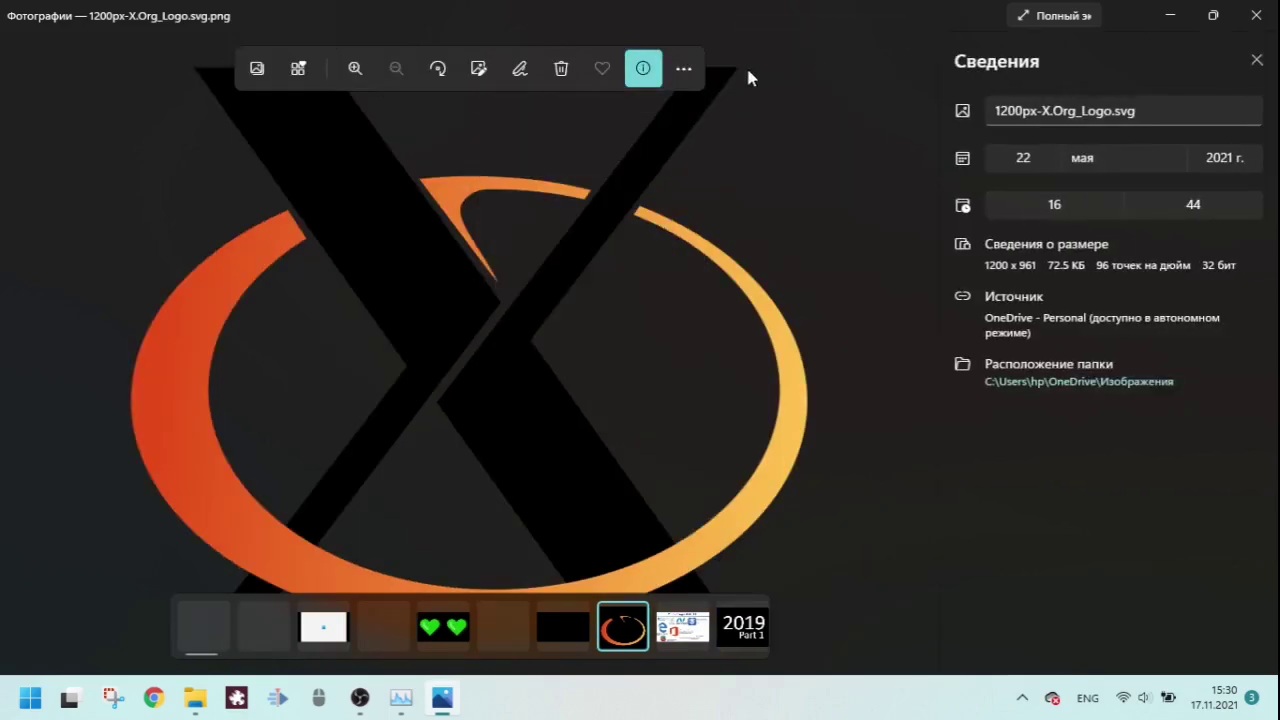
pyautogui.click(684, 68)
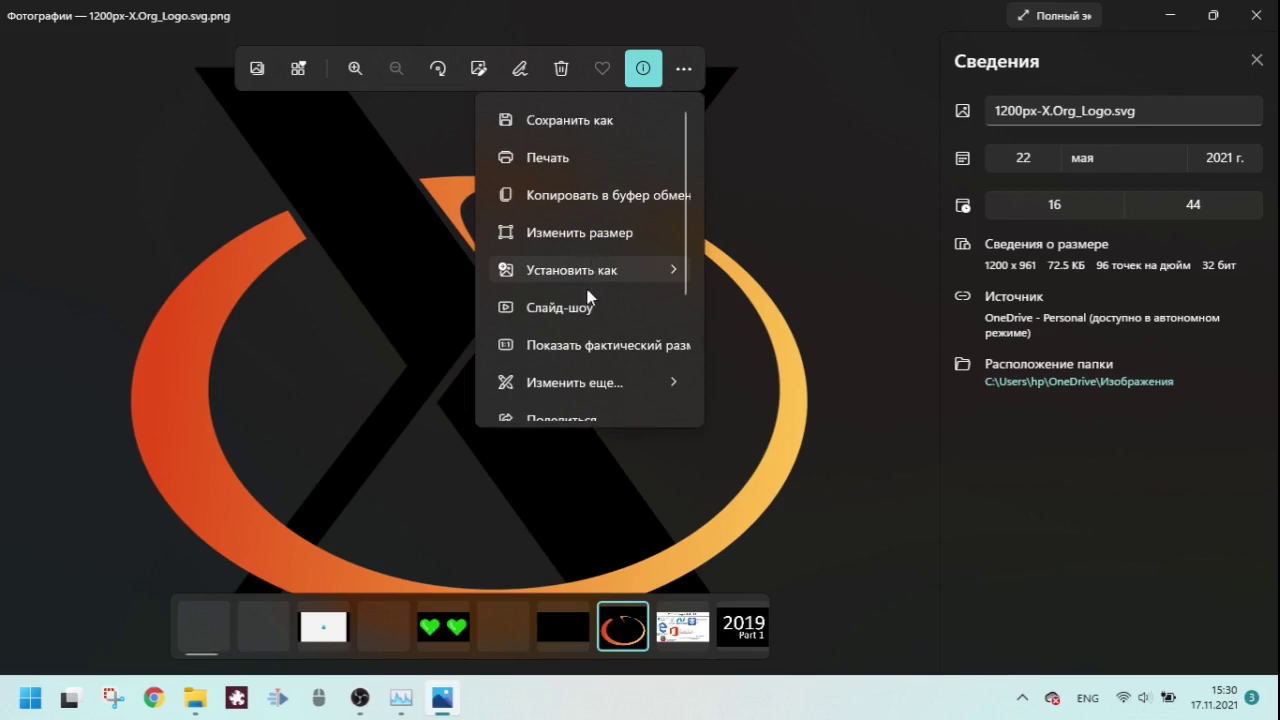
pyautogui.click(545, 352)
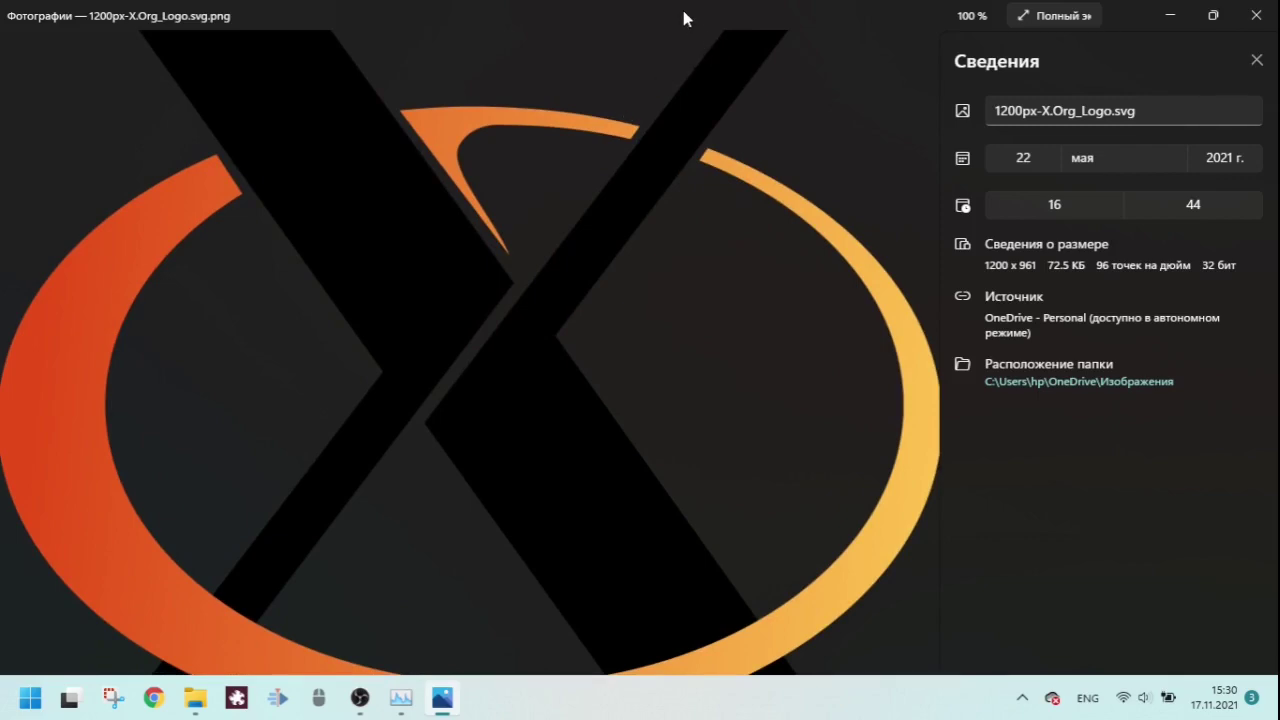
# - Examine the logo at actual size and close its file details
pyautogui.doubleClick(741, 22)
pyautogui.moveTo(768, 36); pyautogui.dragTo(715, 2)
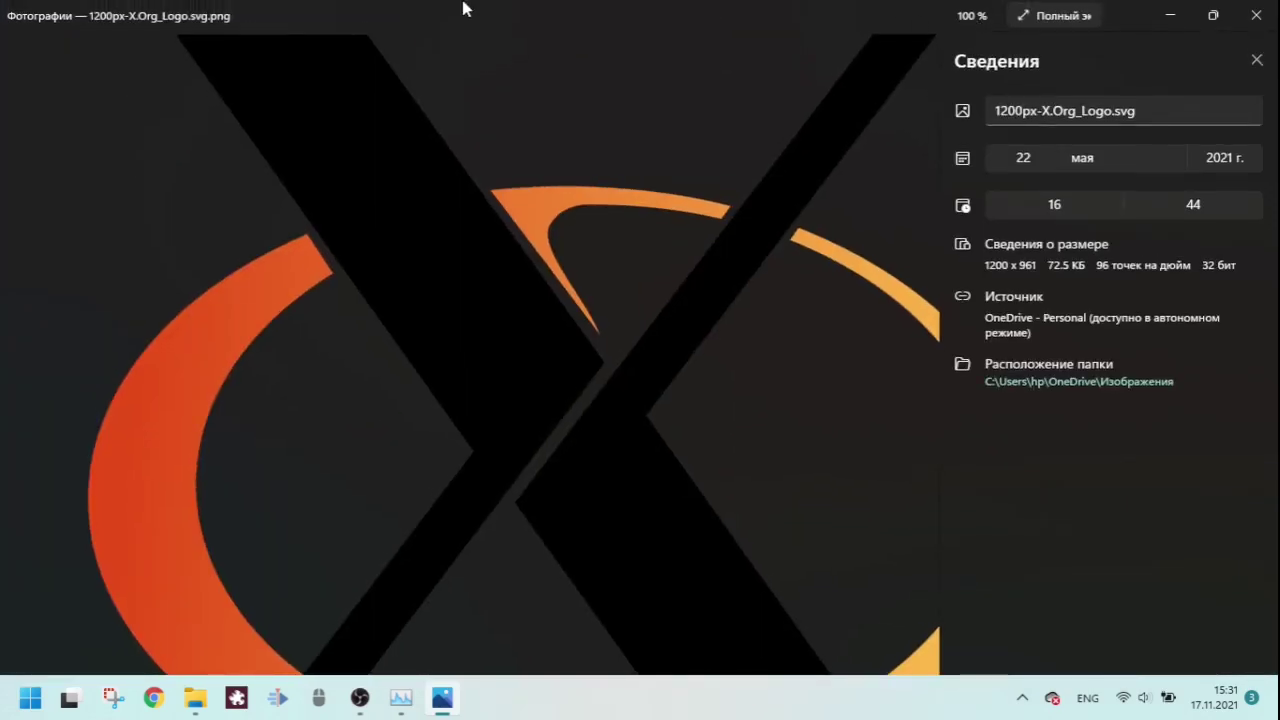
pyautogui.click(1256, 64)
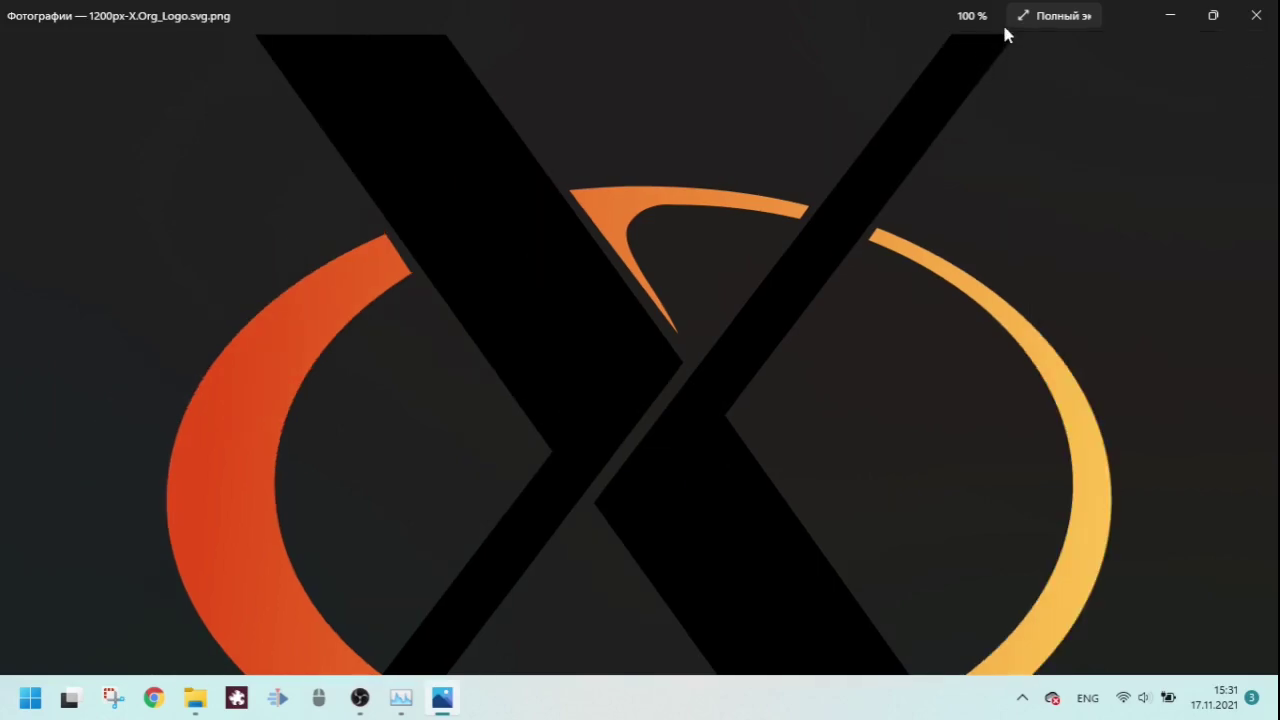